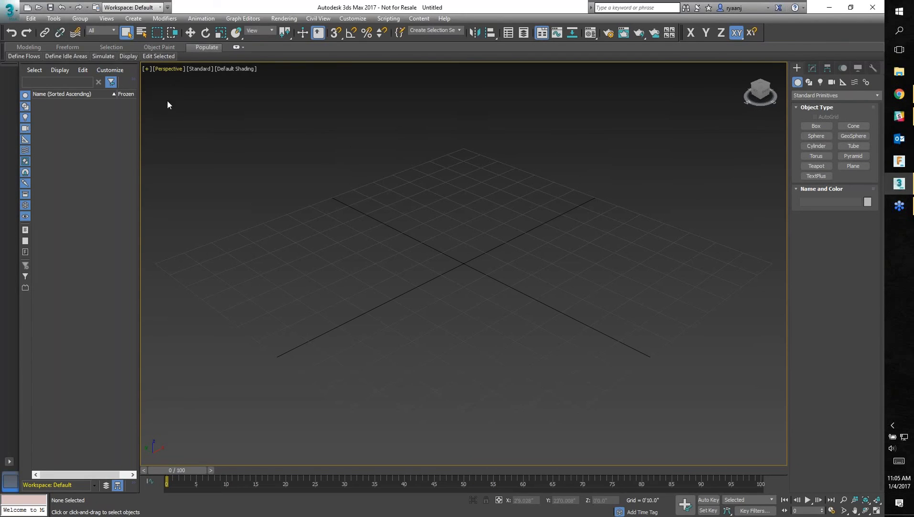
- Start importing a file and browse to the 3ds Max webinar folder on the Desktop
{"action": "left_click", "coordinate": [17, 15]}
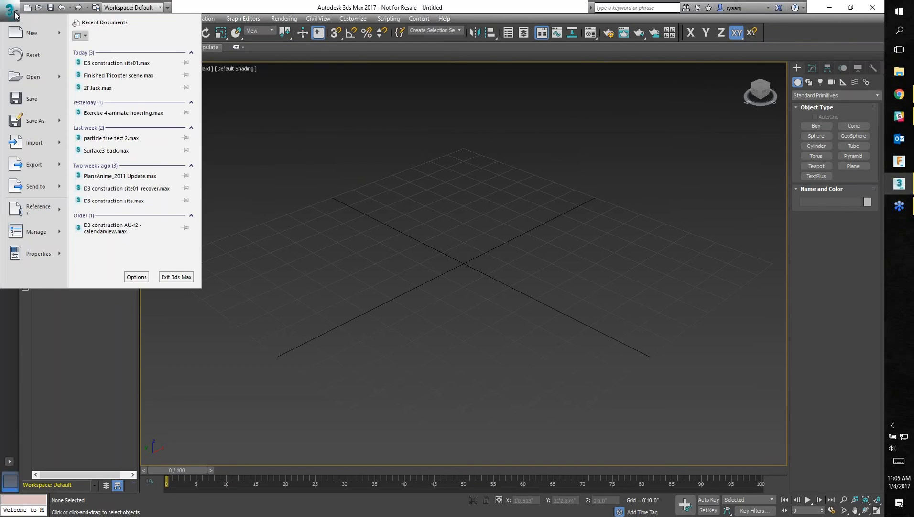
{"action": "mouse_move", "coordinate": [30, 146]}
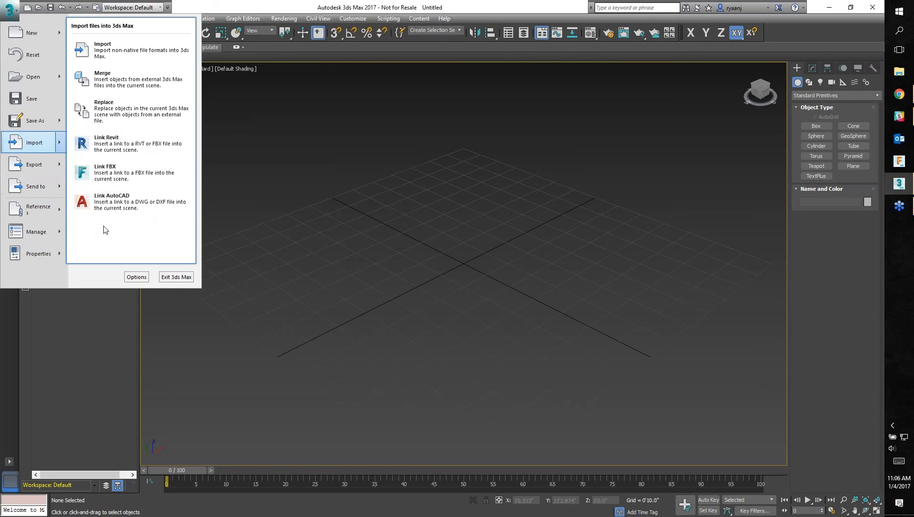
{"action": "left_click", "coordinate": [117, 50]}
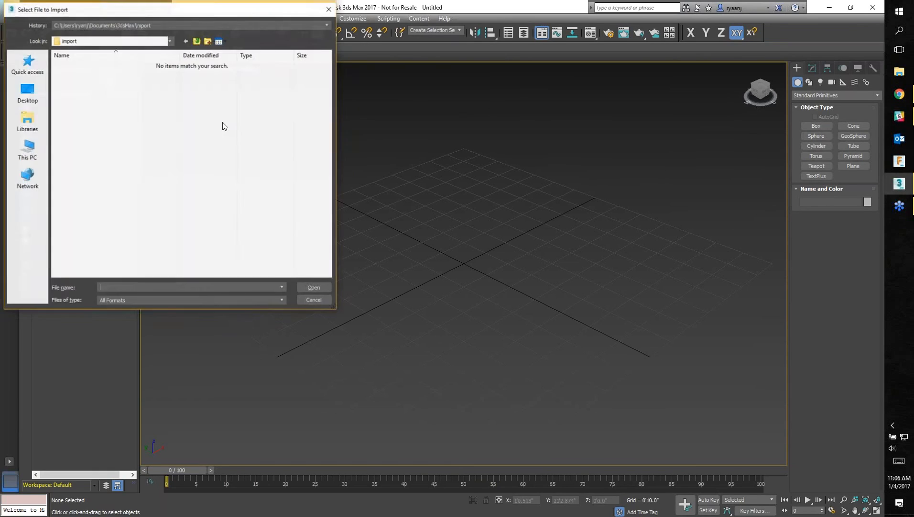
{"action": "left_click_drag", "start_coordinate": [196, 14], "coordinate": [348, 79]}
{"action": "left_click", "coordinate": [174, 160]}
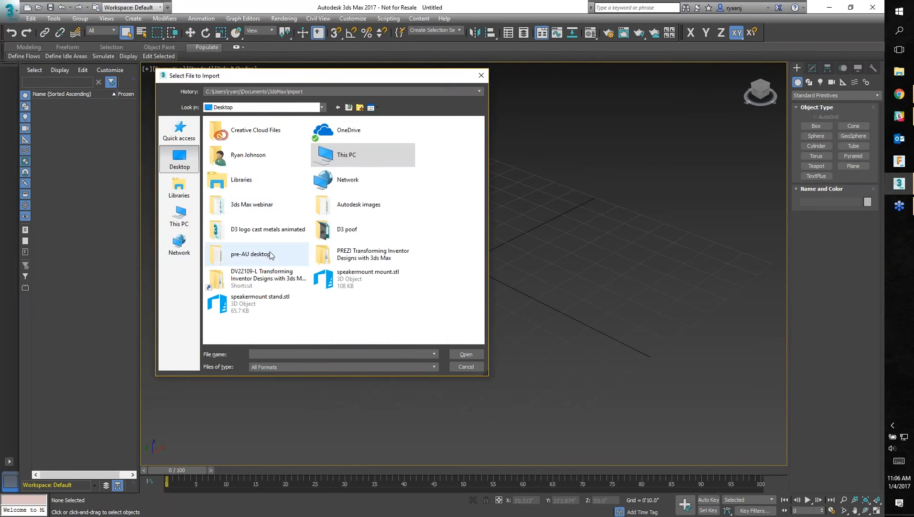
{"action": "double_click", "coordinate": [255, 206]}
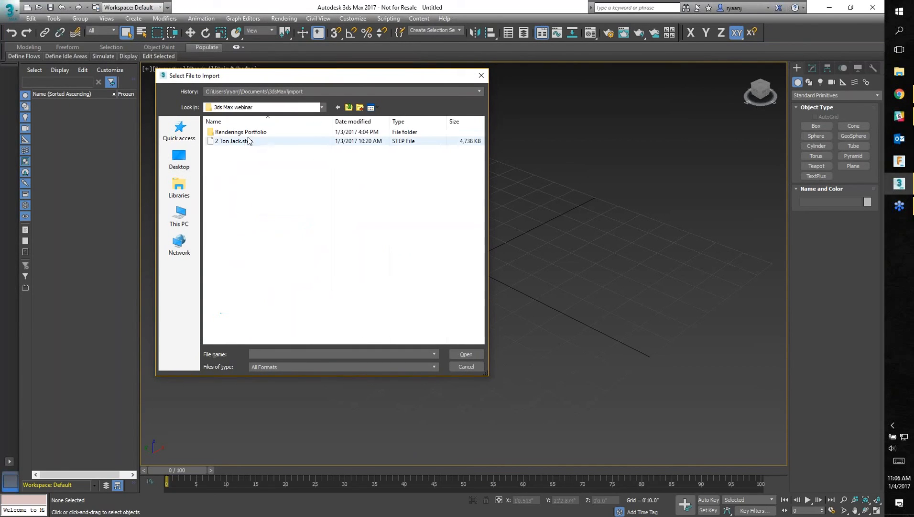
- Choose the STEP file 2 Ton Jack.step and open it for import
{"action": "left_click", "coordinate": [267, 144]}
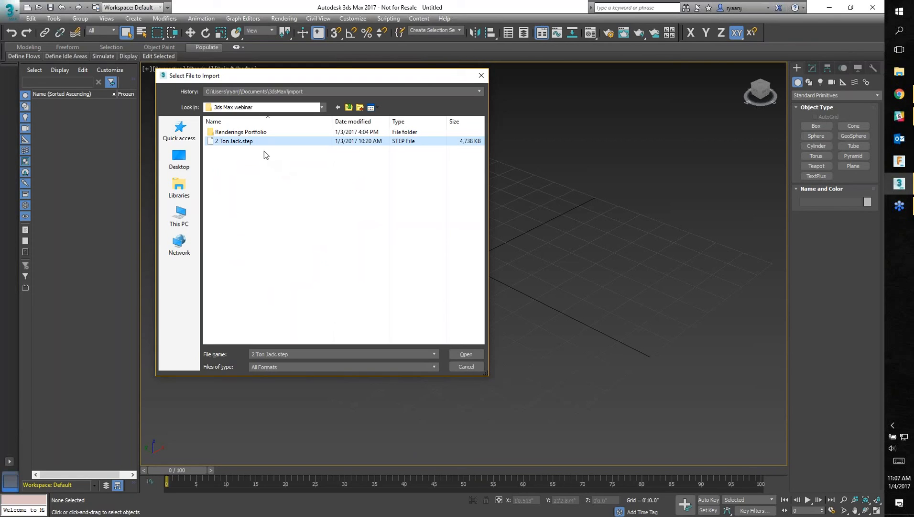
{"action": "left_click_drag", "start_coordinate": [269, 79], "coordinate": [265, 86]}
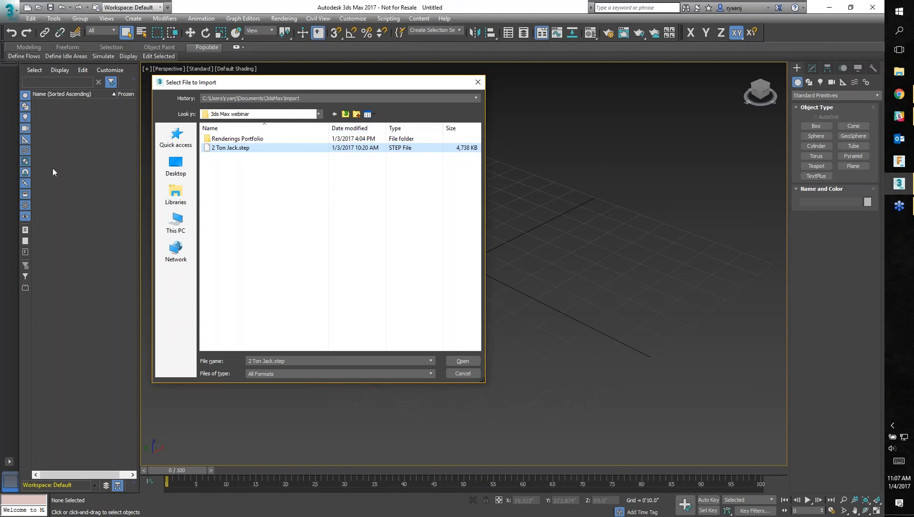
{"action": "left_click_drag", "start_coordinate": [279, 84], "coordinate": [278, 88]}
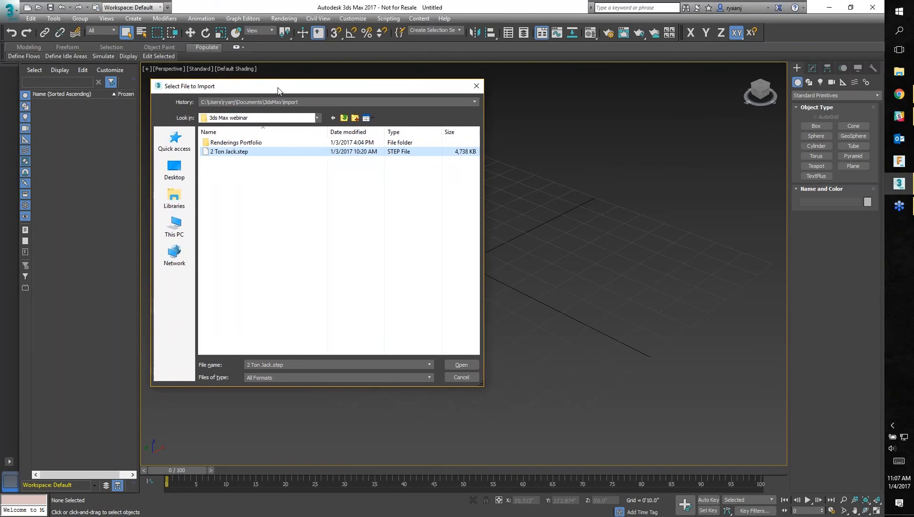
{"action": "left_click", "coordinate": [249, 150]}
{"action": "left_click", "coordinate": [273, 209]}
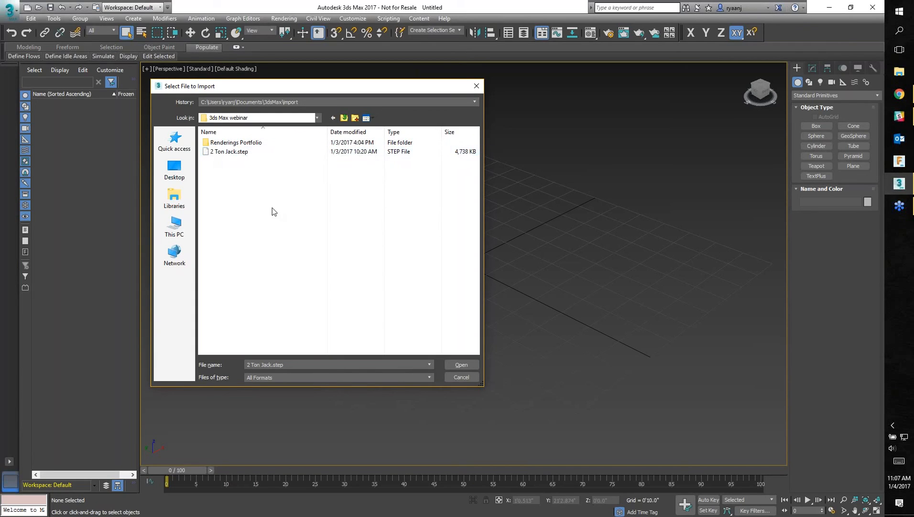
{"action": "left_click", "coordinate": [250, 151]}
{"action": "left_click", "coordinate": [462, 365]}
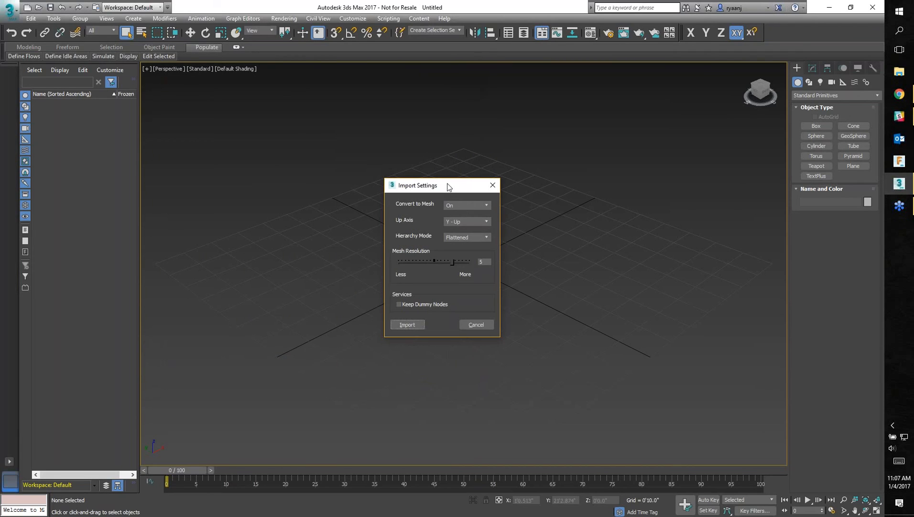
- Import the jack with the hierarchy mode Flattened, then clear the selection of its parts
{"action": "left_click_drag", "start_coordinate": [448, 186], "coordinate": [401, 139]}
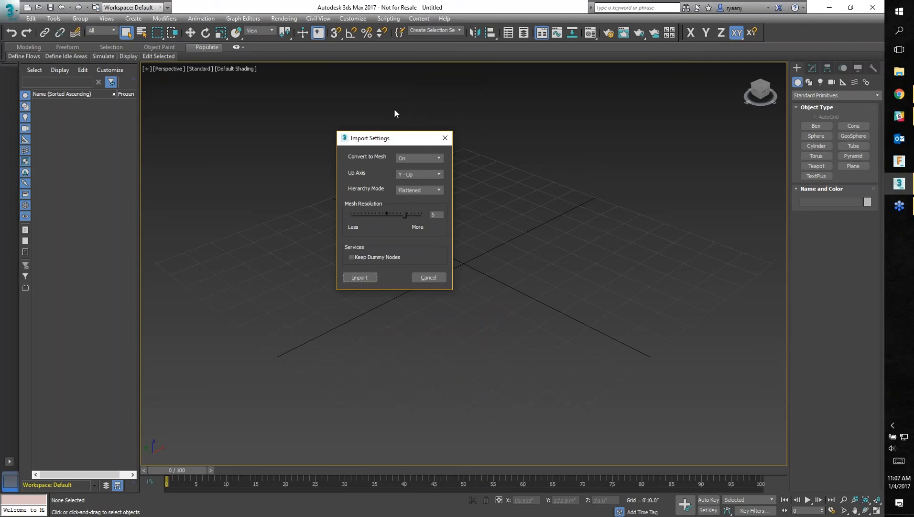
{"action": "left_click_drag", "start_coordinate": [397, 139], "coordinate": [368, 136]}
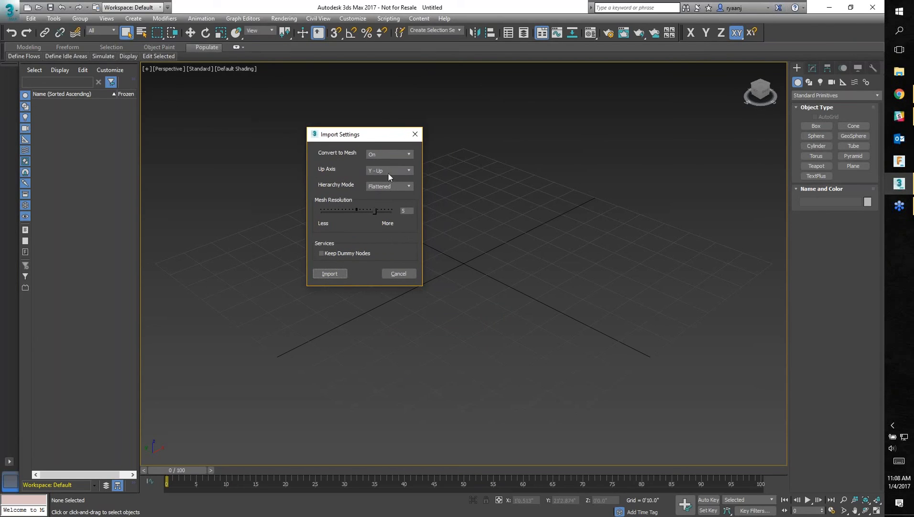
{"action": "left_click", "coordinate": [377, 186]}
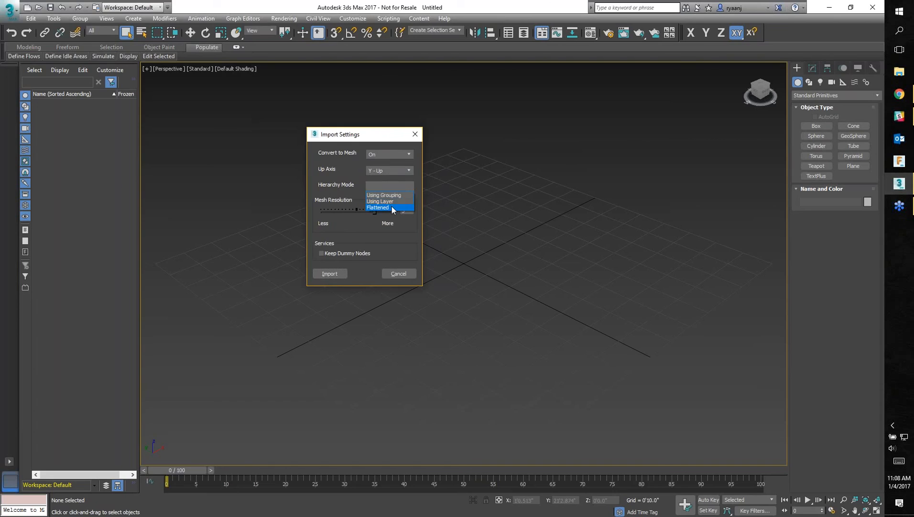
{"action": "left_click", "coordinate": [344, 273]}
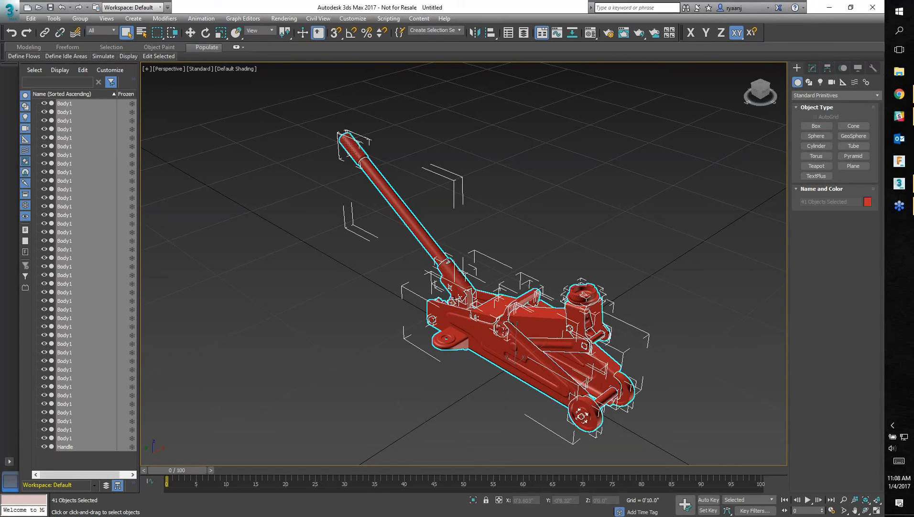
{"action": "middle_click_drag", "start_coordinate": [661, 360], "coordinate": [416, 380], "text": "alt"}
{"action": "left_click", "coordinate": [417, 380]}
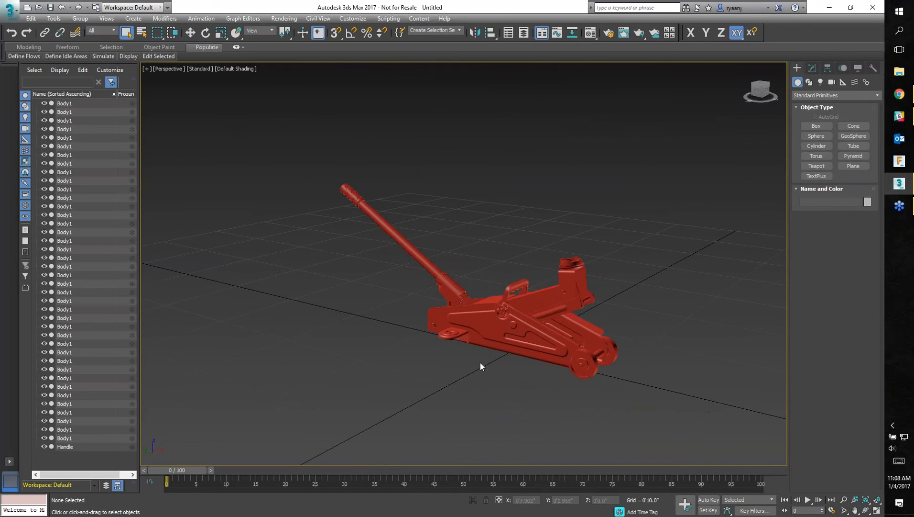
- Switch to the viewport layout with three small views beside one large view and fit the jack in all of them
{"action": "left_click", "coordinate": [9, 460]}
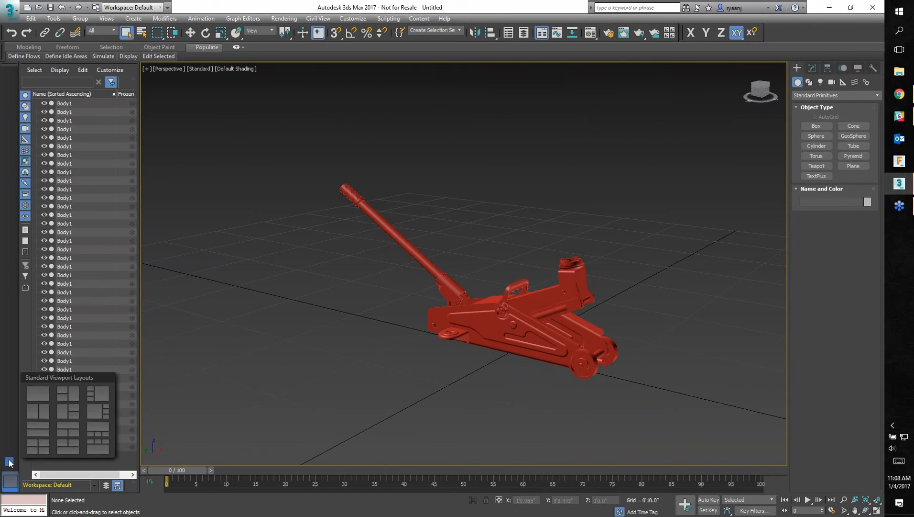
{"action": "left_click", "coordinate": [94, 396]}
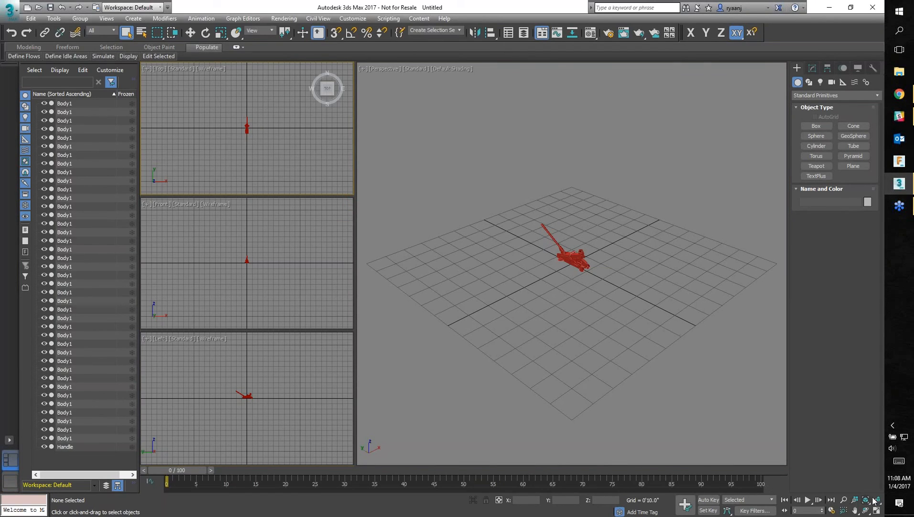
{"action": "left_click", "coordinate": [878, 500]}
{"action": "middle_click_drag", "start_coordinate": [516, 359], "coordinate": [574, 346], "text": "alt"}
- Select all parts of the jack and group them under the name Group001
{"action": "left_click_drag", "start_coordinate": [691, 386], "coordinate": [411, 181]}
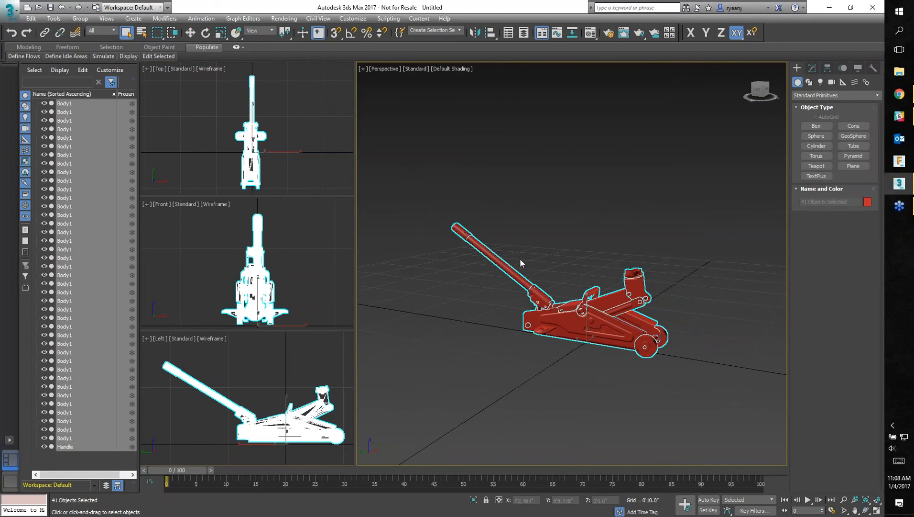
{"action": "mouse_move", "coordinate": [570, 373]}
{"action": "middle_mouse_down", "text": "alt"}
{"action": "mouse_move", "coordinate": [498, 376]}
{"action": "mouse_move", "coordinate": [609, 374]}
{"action": "mouse_move", "coordinate": [569, 371]}
{"action": "middle_mouse_up", "text": "alt"}
{"action": "left_click", "coordinate": [80, 18]}
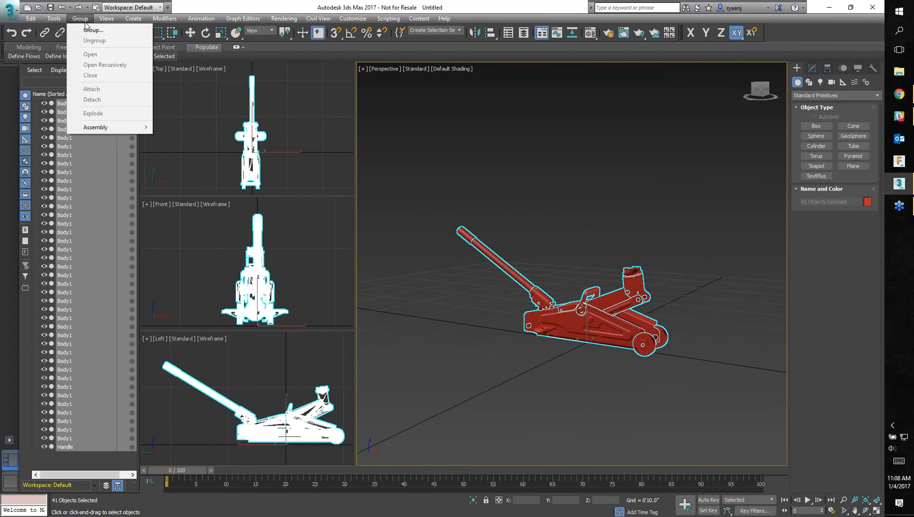
{"action": "left_click", "coordinate": [85, 29]}
{"action": "left_click", "coordinate": [452, 280]}
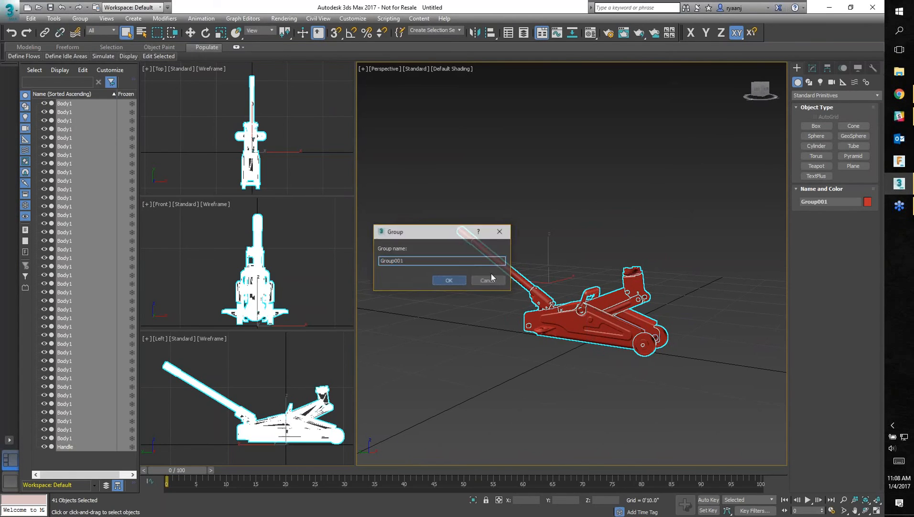
- Move the jack group down about 0.16 inch in the Front view so its wheels meet the ground line, then deselect it
{"action": "right_click", "coordinate": [563, 235]}
{"action": "left_click", "coordinate": [573, 245]}
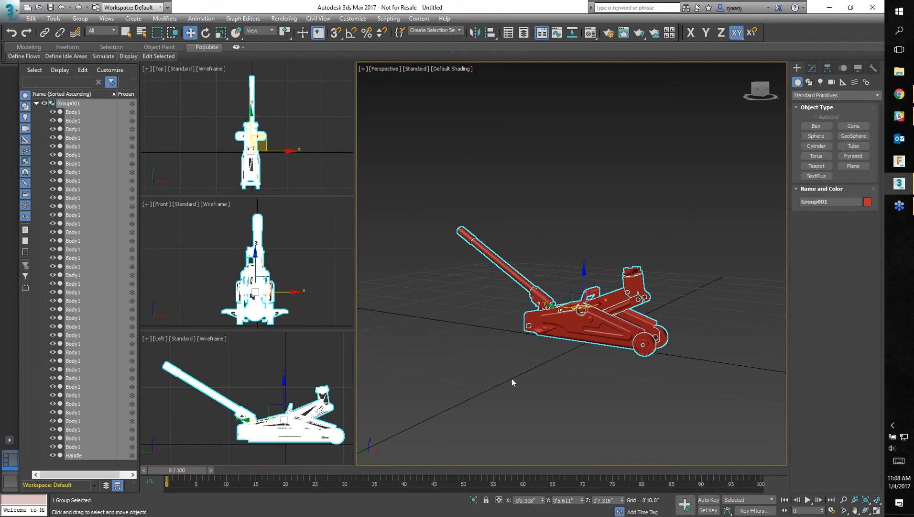
{"action": "left_click", "coordinate": [551, 379]}
{"action": "middle_click_drag", "start_coordinate": [601, 376], "coordinate": [595, 379], "text": "alt"}
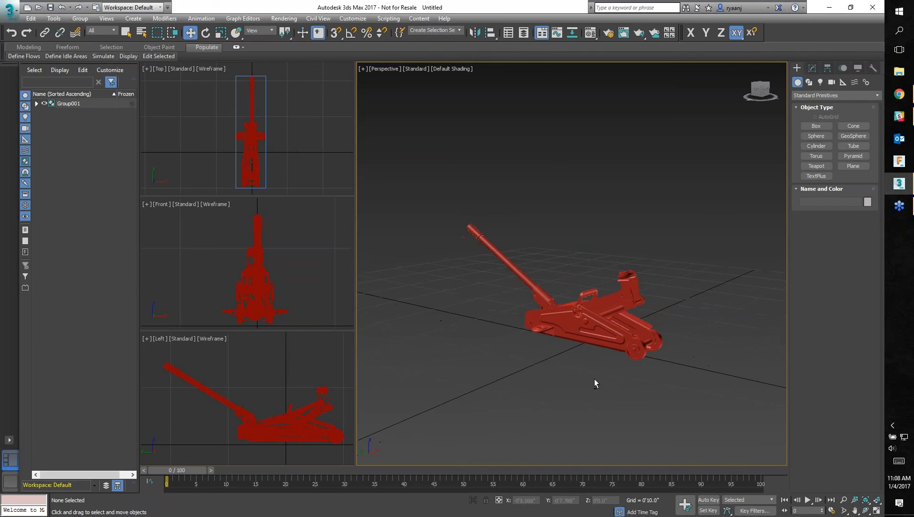
{"action": "left_click", "coordinate": [275, 308]}
{"action": "scroll", "coordinate": [275, 309], "scroll_direction": "down", "scroll_amount": 4}
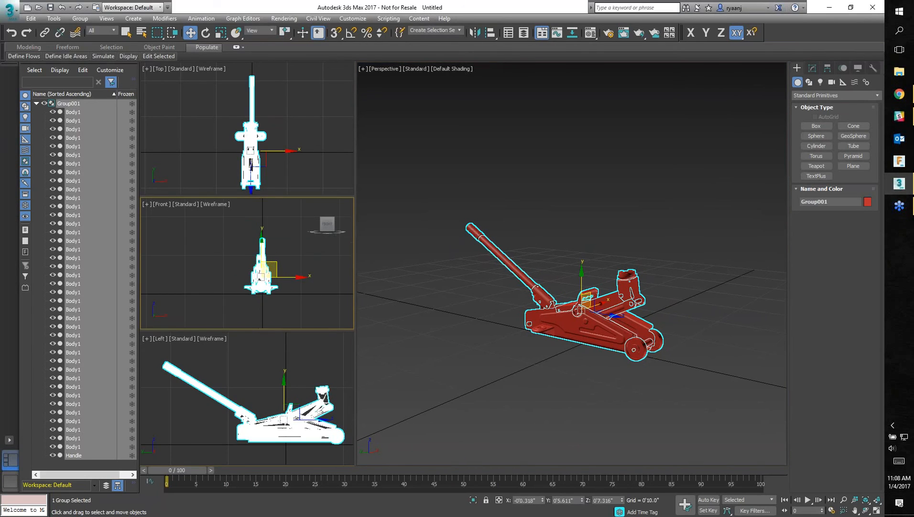
{"action": "scroll", "coordinate": [269, 293], "scroll_direction": "up", "scroll_amount": 4}
{"action": "left_click_drag", "start_coordinate": [238, 206], "coordinate": [237, 209]}
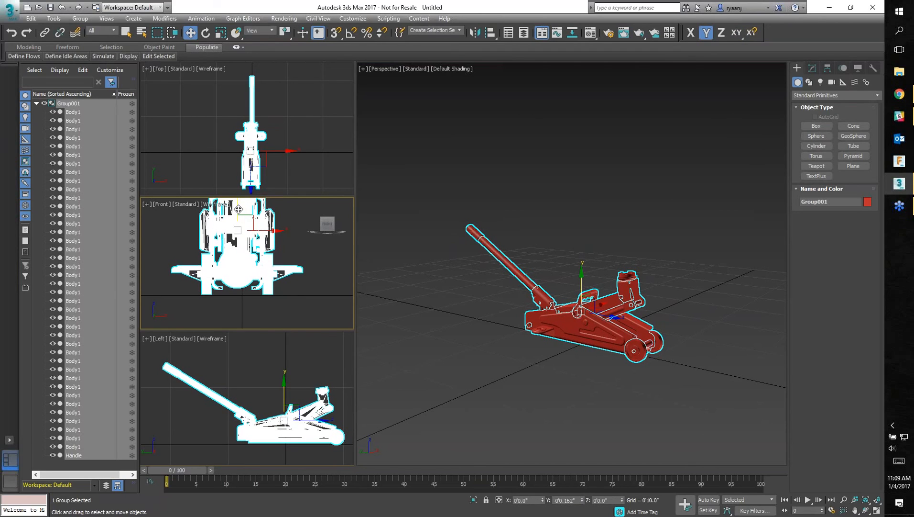
{"action": "left_click", "coordinate": [452, 358]}
- Open the jack group so that its individual parts can be edited
{"action": "middle_click_drag", "start_coordinate": [452, 358], "coordinate": [675, 395], "text": "alt"}
{"action": "scroll", "coordinate": [584, 362], "scroll_direction": "down", "scroll_amount": 3}
{"action": "scroll", "coordinate": [582, 362], "scroll_direction": "up", "scroll_amount": 5}
{"action": "middle_click_drag", "start_coordinate": [582, 361], "coordinate": [578, 348]}
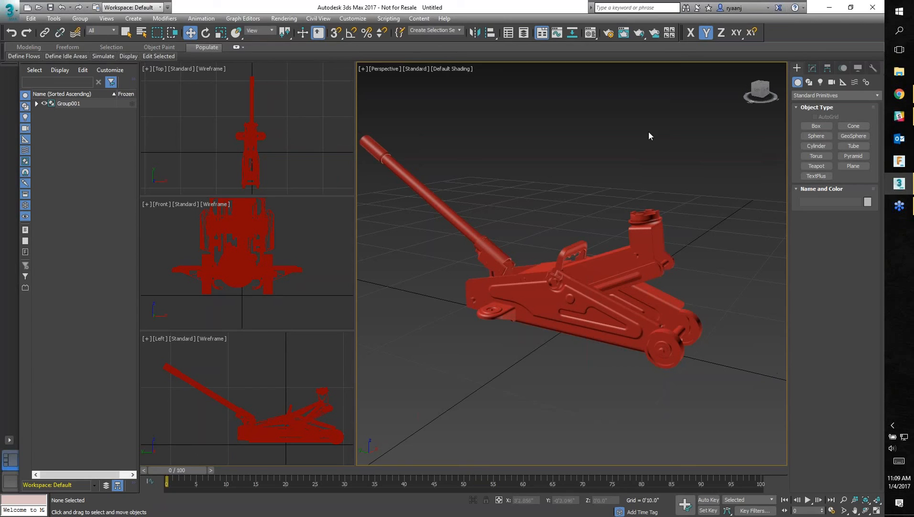
{"action": "left_click", "coordinate": [530, 268]}
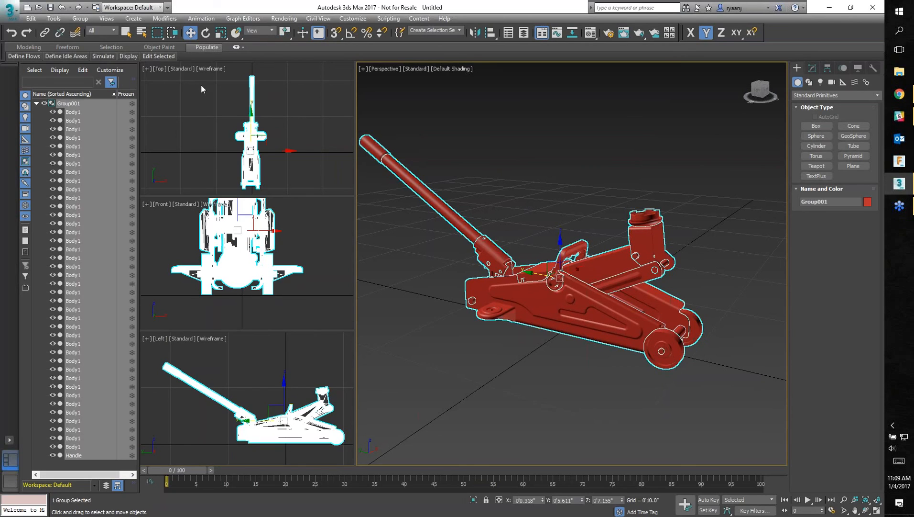
{"action": "left_click", "coordinate": [80, 18]}
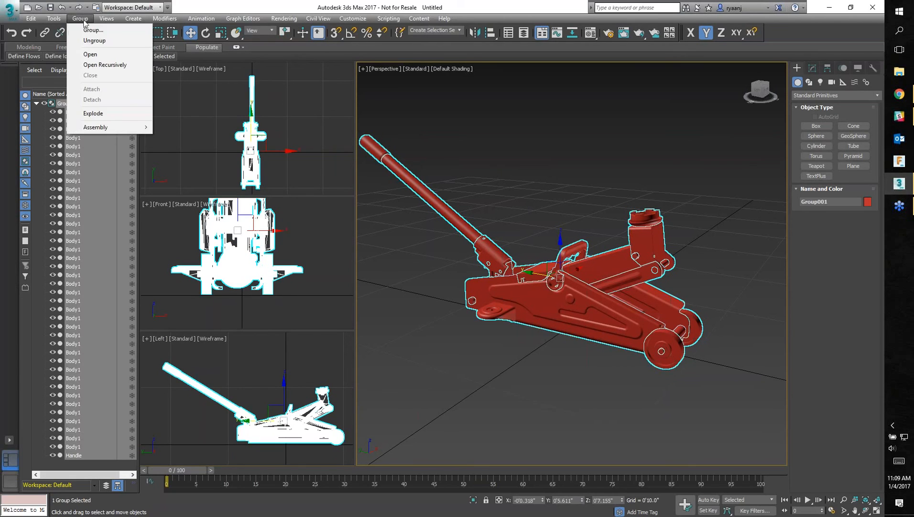
{"action": "left_click", "coordinate": [95, 56]}
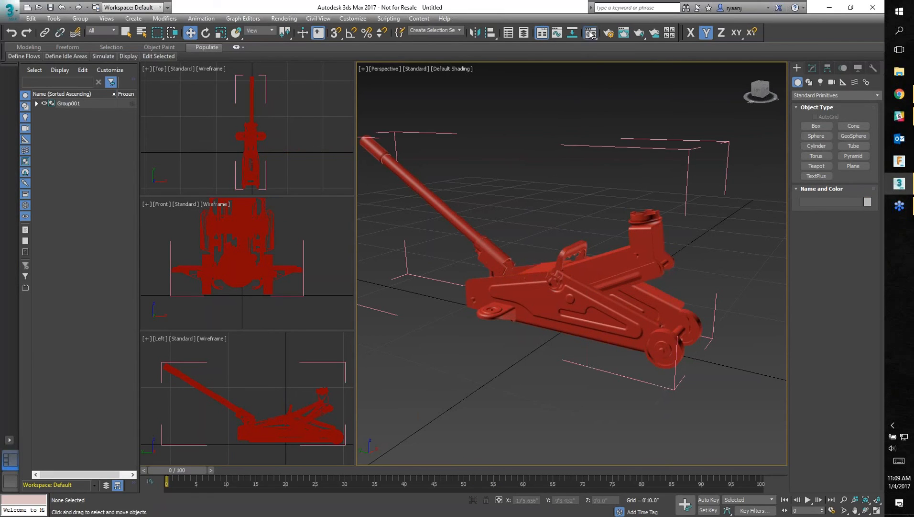
- Assign the material 01 - Default from the Material Editor to the long tube of the jack's handle
{"action": "key", "text": "m"}
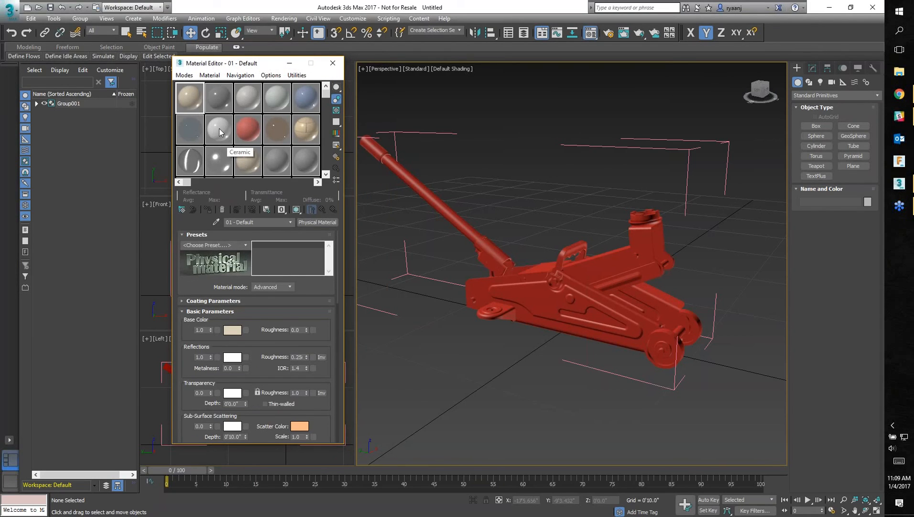
{"action": "left_click_drag", "start_coordinate": [190, 100], "coordinate": [431, 192]}
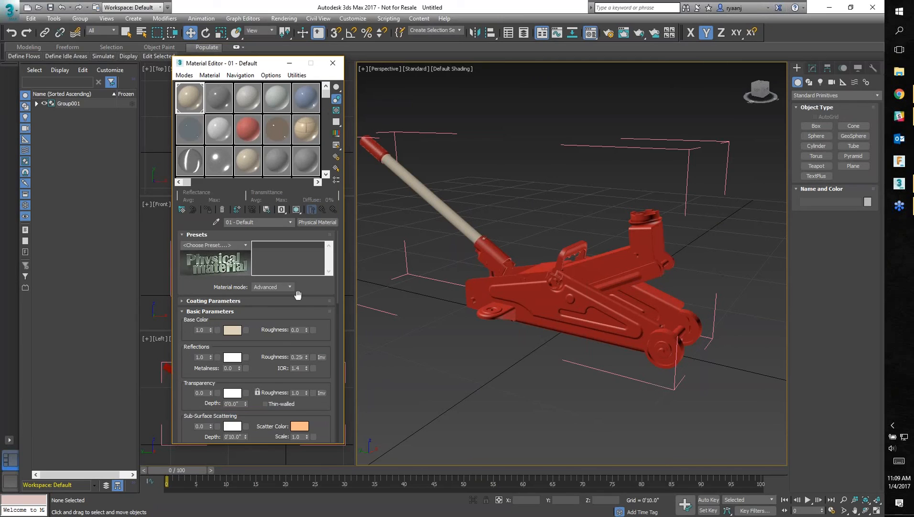
{"action": "left_click_drag", "start_coordinate": [299, 317], "coordinate": [270, 388]}
- Open the Material/Map Browser and collapse the Plastic category to show the categories of the Autodesk Material Library
{"action": "left_click", "coordinate": [181, 211]}
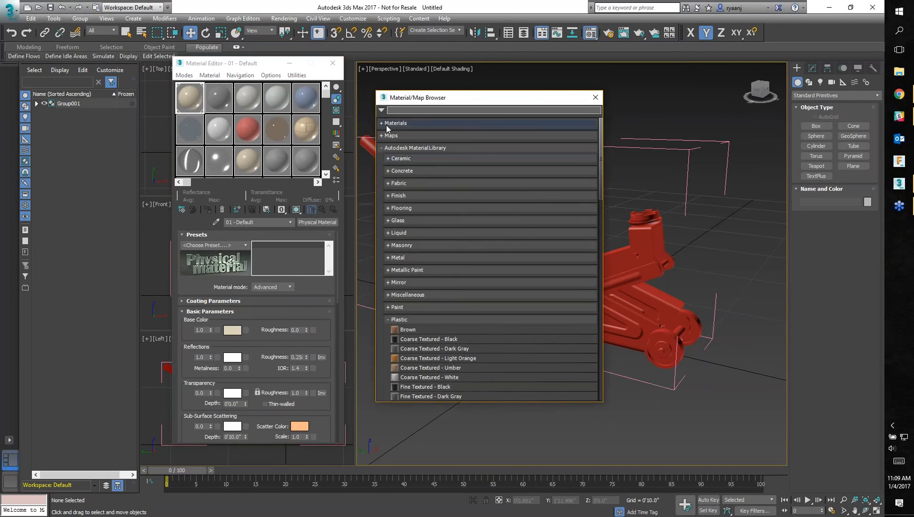
{"action": "left_click", "coordinate": [381, 149]}
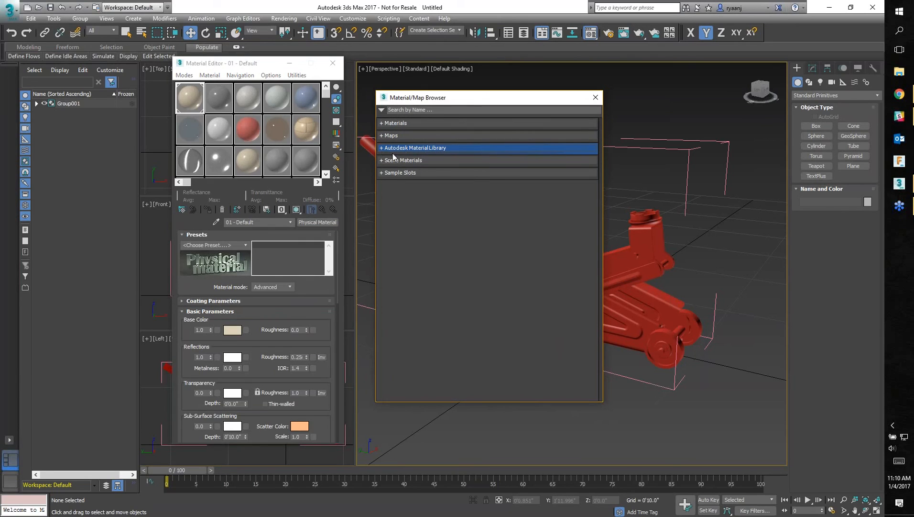
{"action": "left_click", "coordinate": [384, 149]}
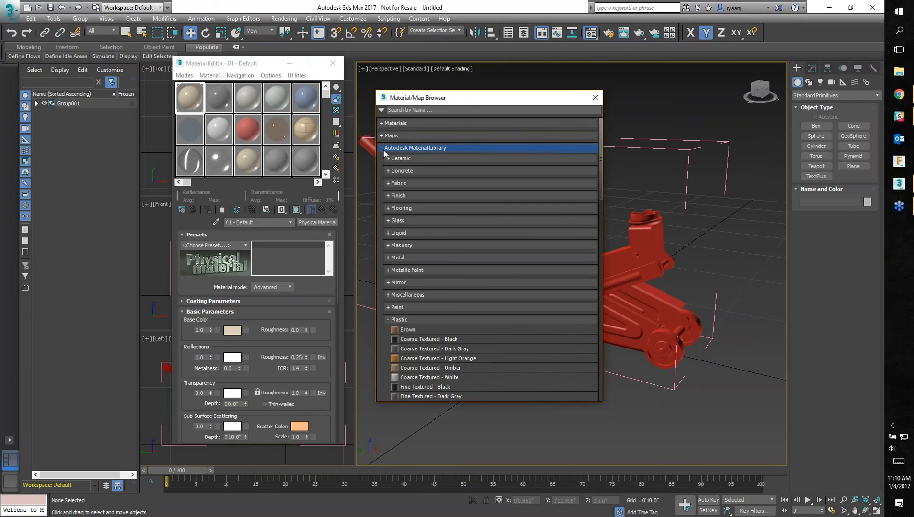
{"action": "left_click", "coordinate": [388, 320]}
{"action": "scroll", "coordinate": [416, 367], "scroll_direction": "down", "scroll_amount": 2}
{"action": "scroll", "coordinate": [416, 368], "scroll_direction": "up", "scroll_amount": 2}
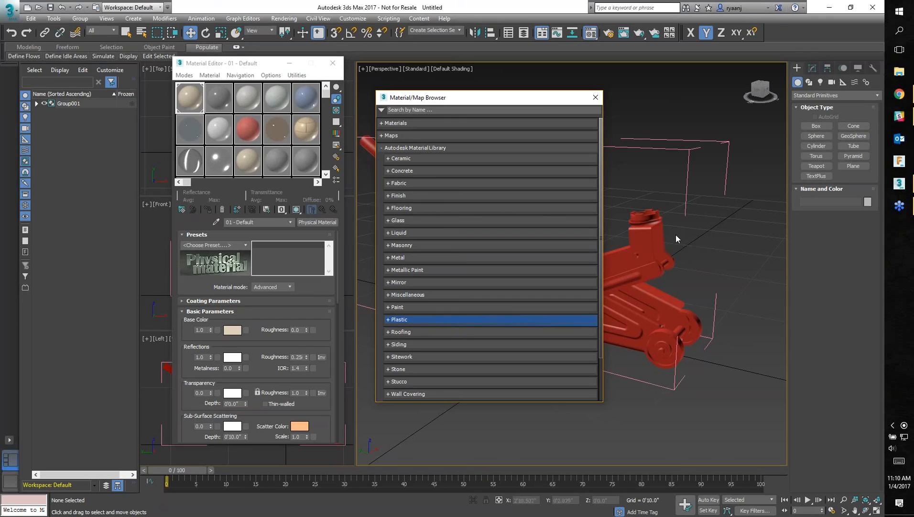
{"action": "left_click_drag", "start_coordinate": [500, 102], "coordinate": [481, 103]}
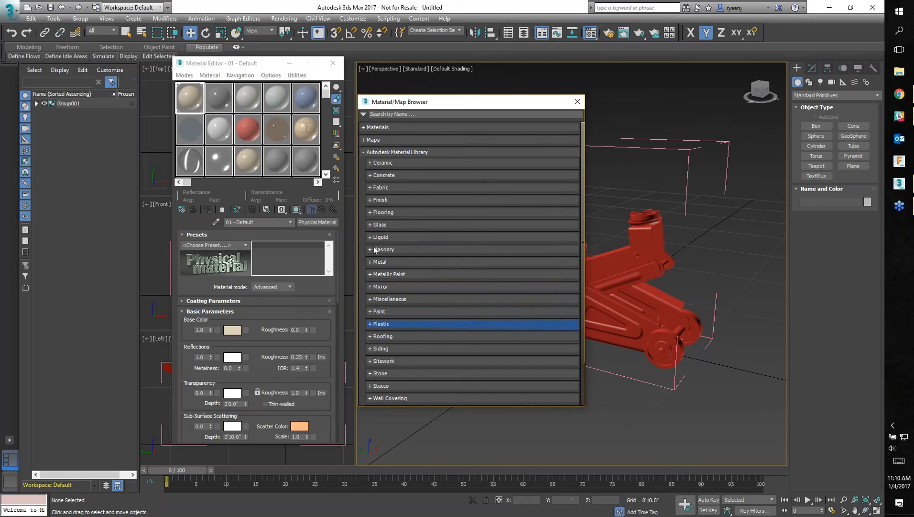
- Load the Satin steel material from the library's Metal category into the fifth sample slot of the third row
{"action": "scroll", "coordinate": [388, 320], "scroll_direction": "down", "scroll_amount": 1}
{"action": "scroll", "coordinate": [386, 325], "scroll_direction": "down", "scroll_amount": 1}
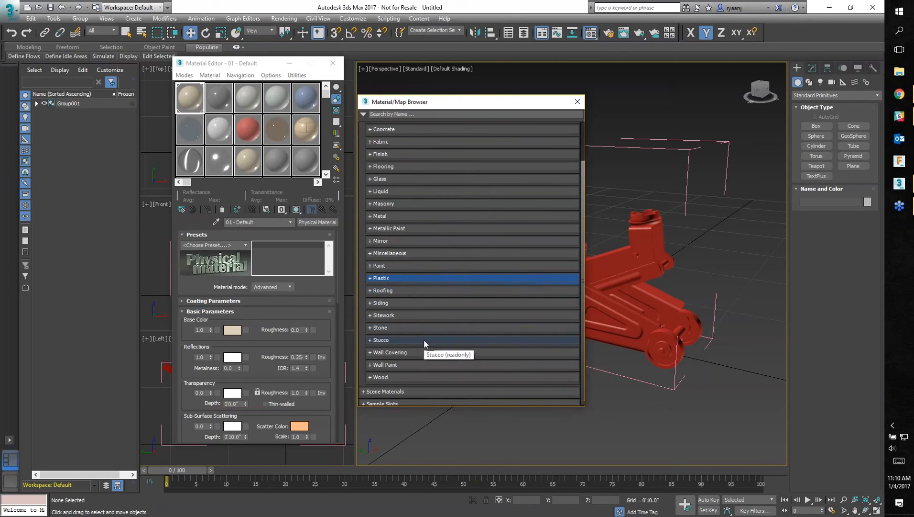
{"action": "left_click", "coordinate": [372, 216]}
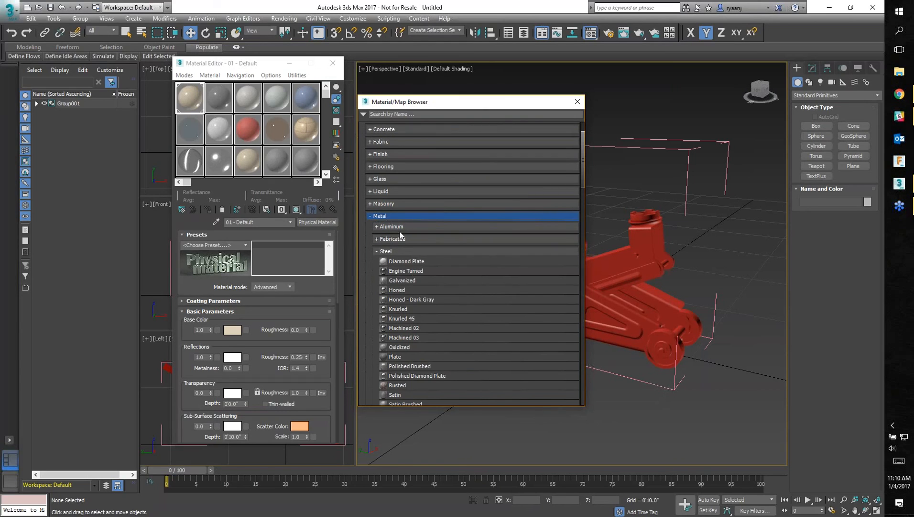
{"action": "scroll", "coordinate": [406, 351], "scroll_direction": "down", "scroll_amount": 2}
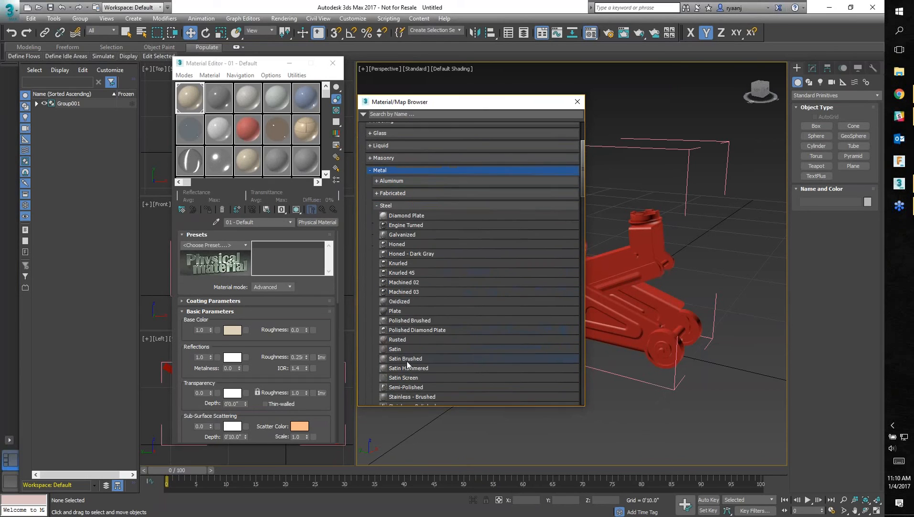
{"action": "left_click", "coordinate": [395, 349]}
{"action": "left_click", "coordinate": [305, 161]}
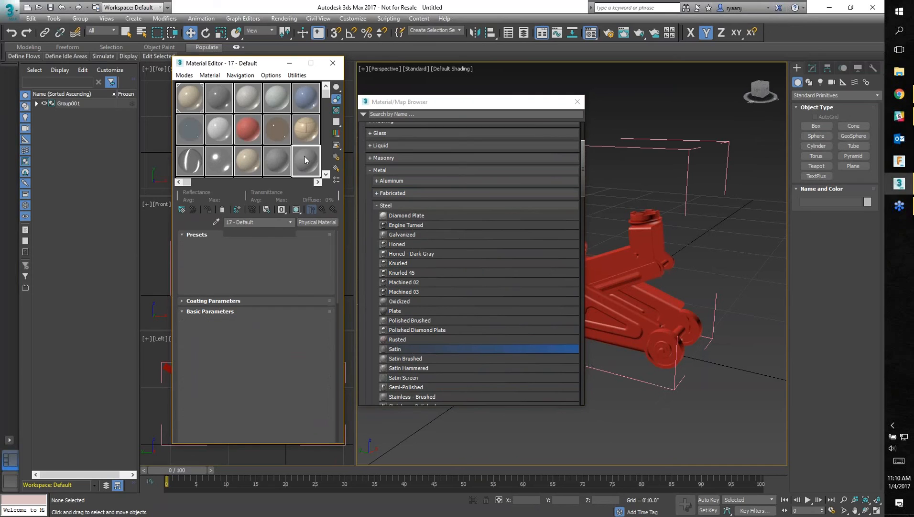
- Load the metallic paints Flaked Satin - Sea Green and Flaked Satin - Blue into the third row's fourth and third sample slots
{"action": "left_click", "coordinate": [371, 171]}
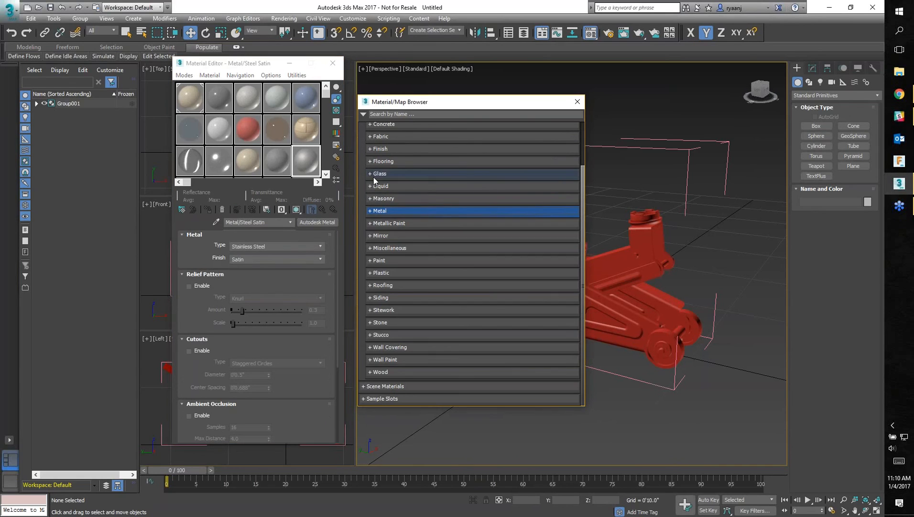
{"action": "left_click", "coordinate": [371, 223]}
{"action": "left_click", "coordinate": [390, 272]}
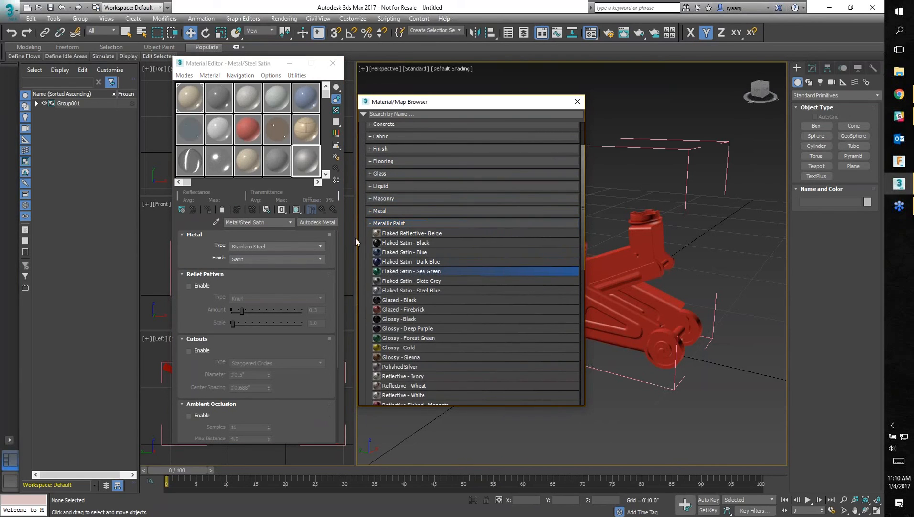
{"action": "left_click", "coordinate": [274, 161]}
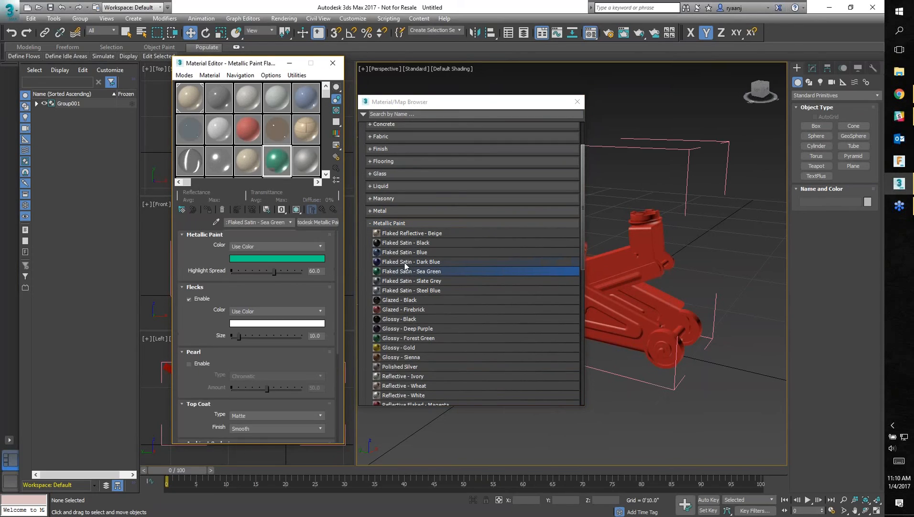
{"action": "left_click", "coordinate": [402, 253]}
{"action": "left_click", "coordinate": [244, 165]}
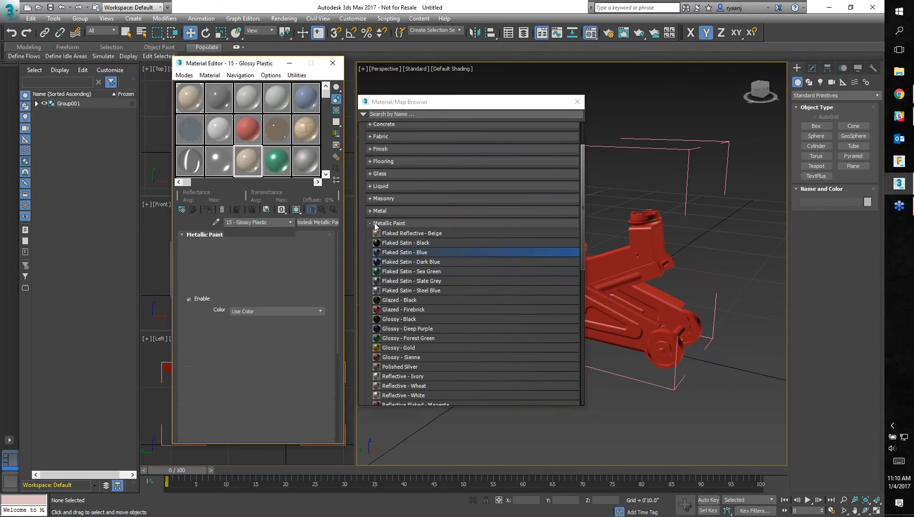
- Load the plastic Fine Textured - Black into the third row's second sample slot and close the material browser
{"action": "left_click", "coordinate": [371, 224]}
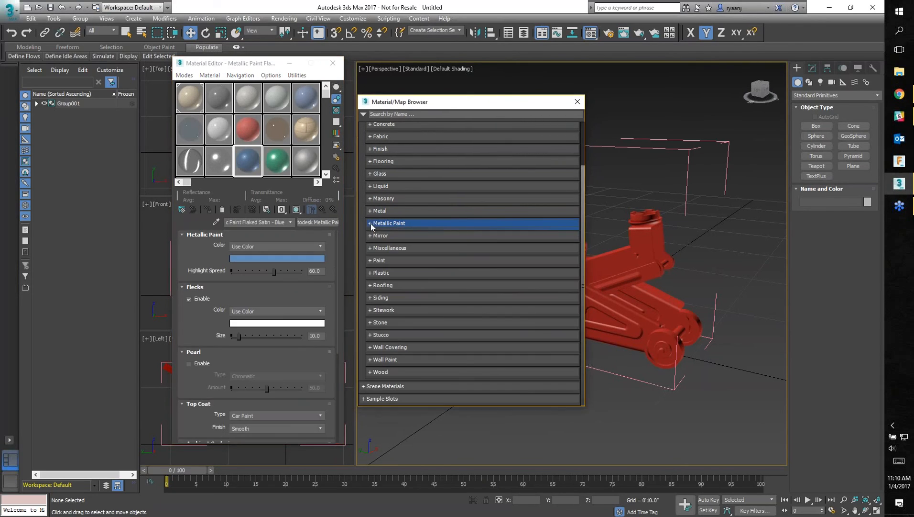
{"action": "left_click", "coordinate": [379, 273]}
{"action": "left_click", "coordinate": [391, 340]}
{"action": "left_click", "coordinate": [220, 162]}
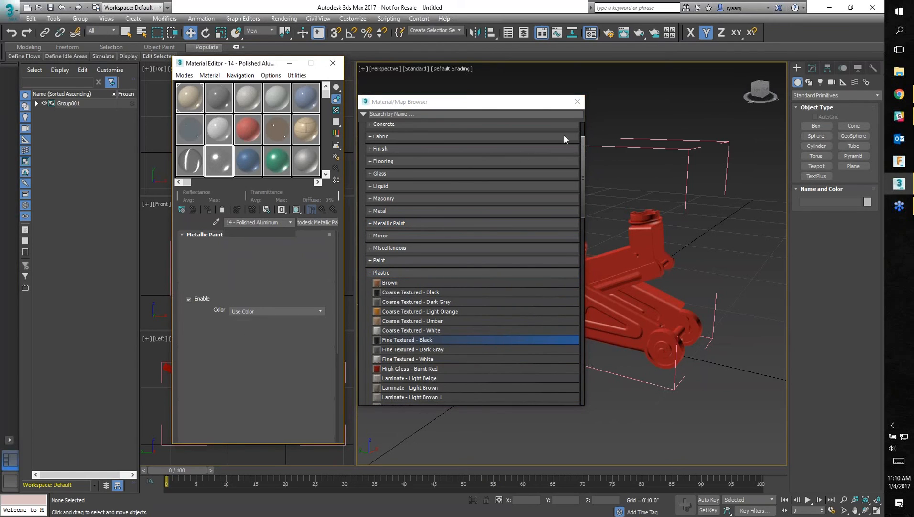
{"action": "left_click", "coordinate": [577, 102]}
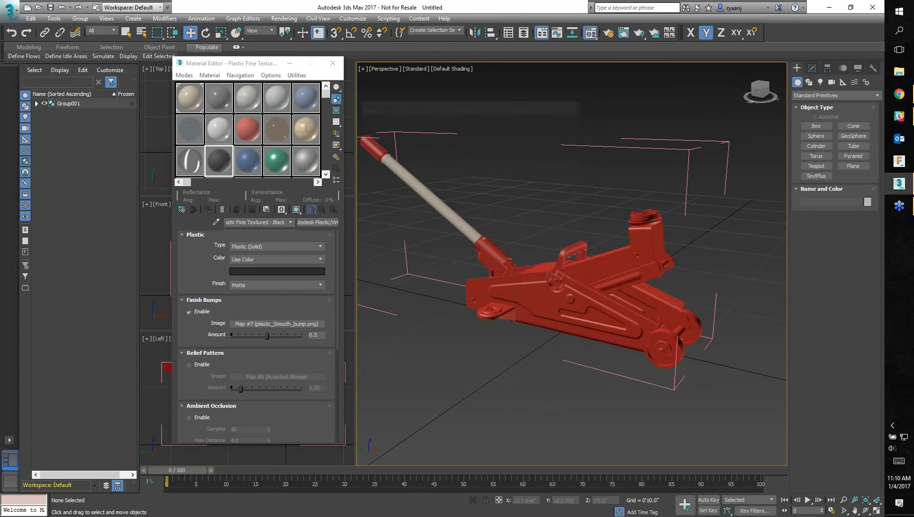
- Assign Flaked Satin - Sea Green to all parts of the jack and deselect them
{"action": "left_click_drag", "start_coordinate": [278, 160], "coordinate": [565, 320]}
{"action": "left_click_drag", "start_coordinate": [742, 401], "coordinate": [354, 102]}
{"action": "left_click", "coordinate": [281, 158]}
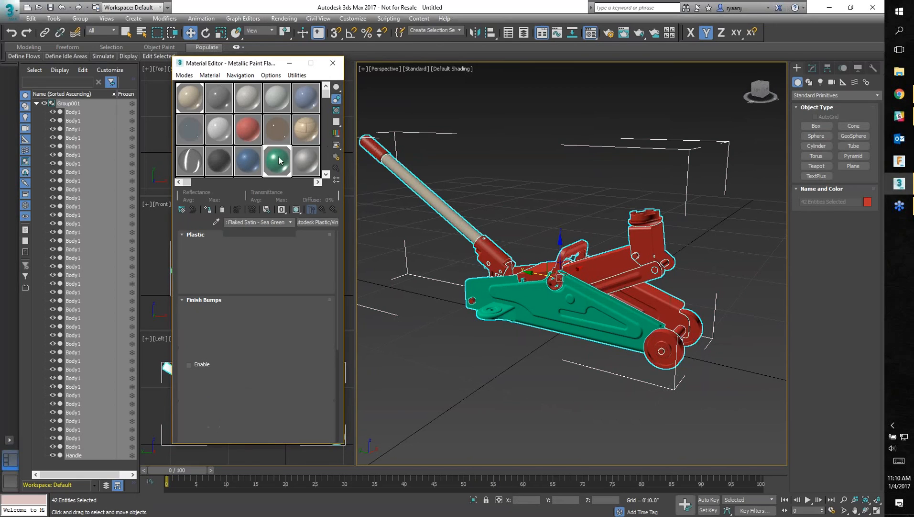
{"action": "left_click", "coordinate": [208, 209]}
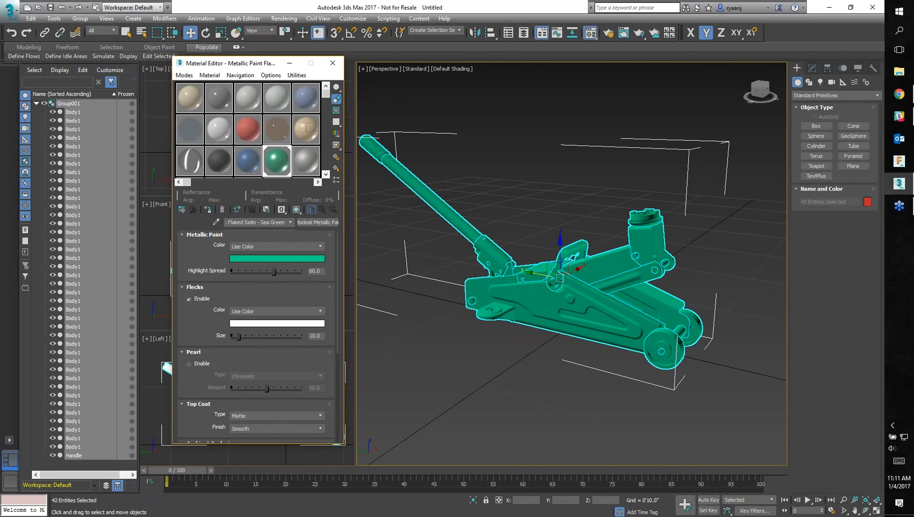
{"action": "left_click", "coordinate": [513, 395]}
- Assign Flaked Satin - Blue to the jack's lifting arm parts and to the saddle on top of them
{"action": "left_click", "coordinate": [614, 281]}
{"action": "left_click", "coordinate": [686, 276]}
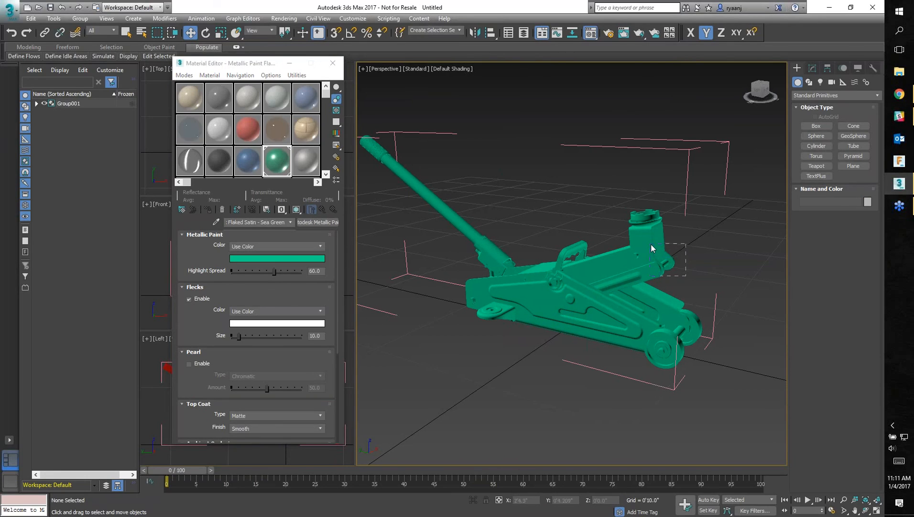
{"action": "left_click", "coordinate": [651, 244]}
{"action": "left_click_drag", "start_coordinate": [705, 210], "coordinate": [679, 189]}
{"action": "left_click", "coordinate": [247, 160]}
{"action": "left_click", "coordinate": [207, 209]}
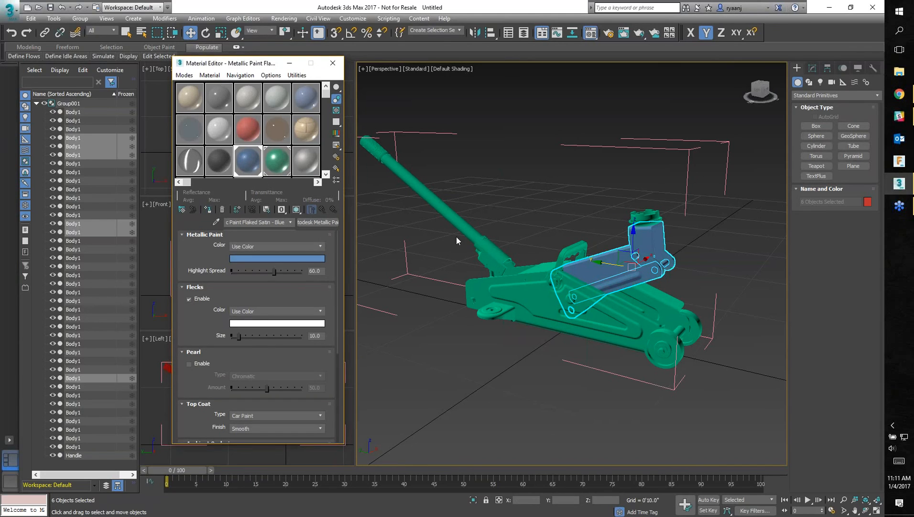
{"action": "left_click", "coordinate": [645, 216]}
{"action": "left_click", "coordinate": [207, 209]}
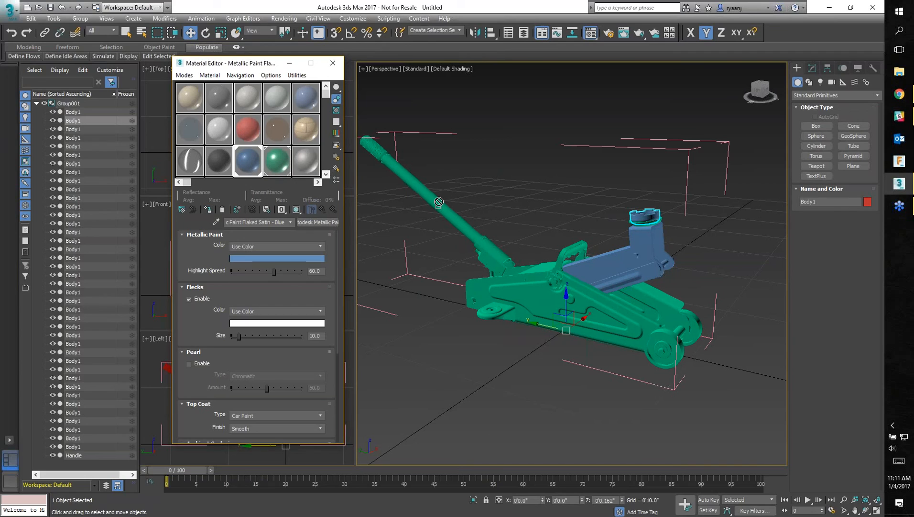
- Assign Flaked Satin - Blue to the long tube of the jack's handle and deselect it
{"action": "left_click", "coordinate": [446, 179]}
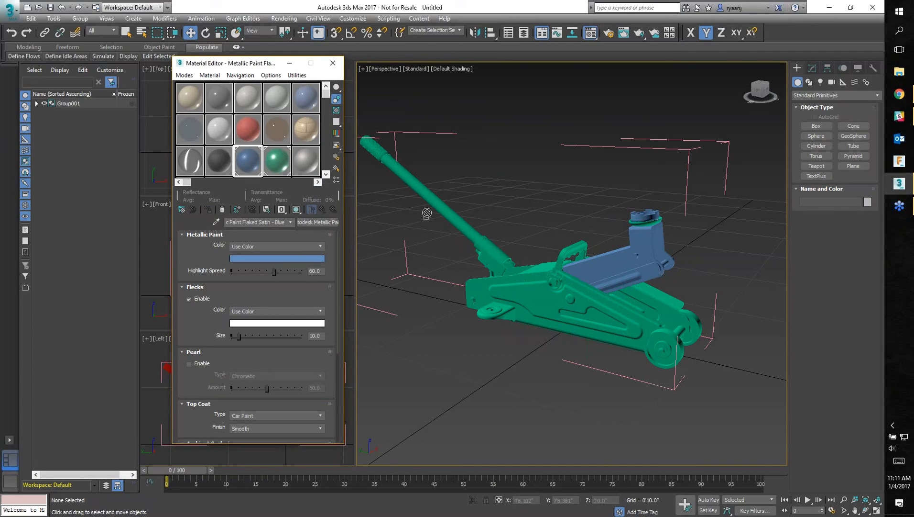
{"action": "left_click_drag", "start_coordinate": [475, 227], "coordinate": [465, 228]}
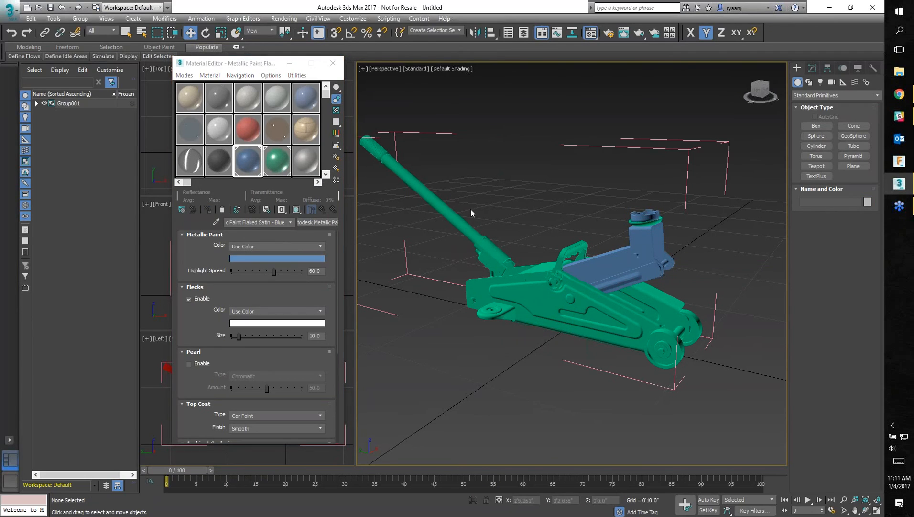
{"action": "left_click", "coordinate": [429, 192]}
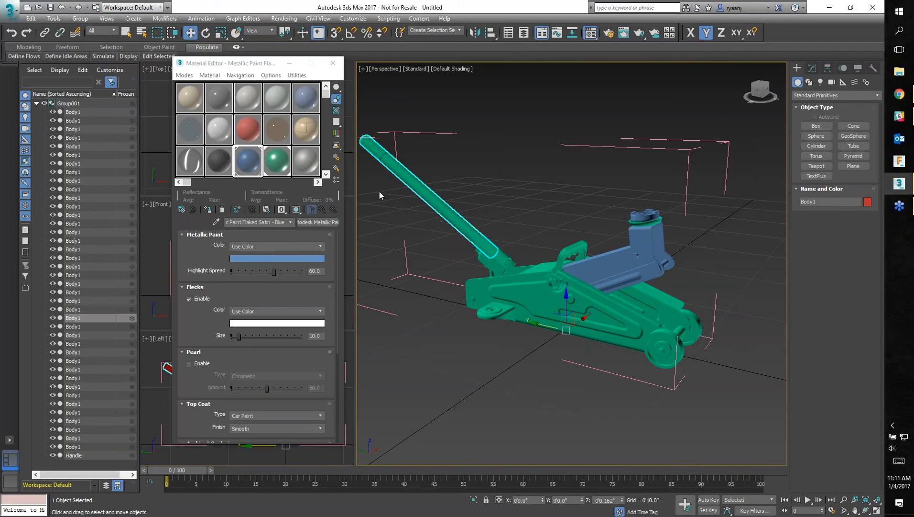
{"action": "left_click", "coordinate": [207, 209]}
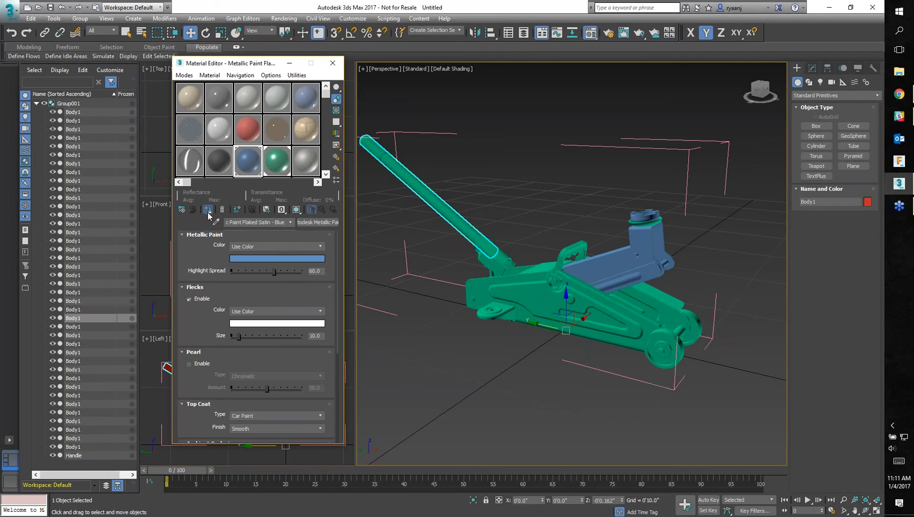
{"action": "left_click", "coordinate": [428, 224]}
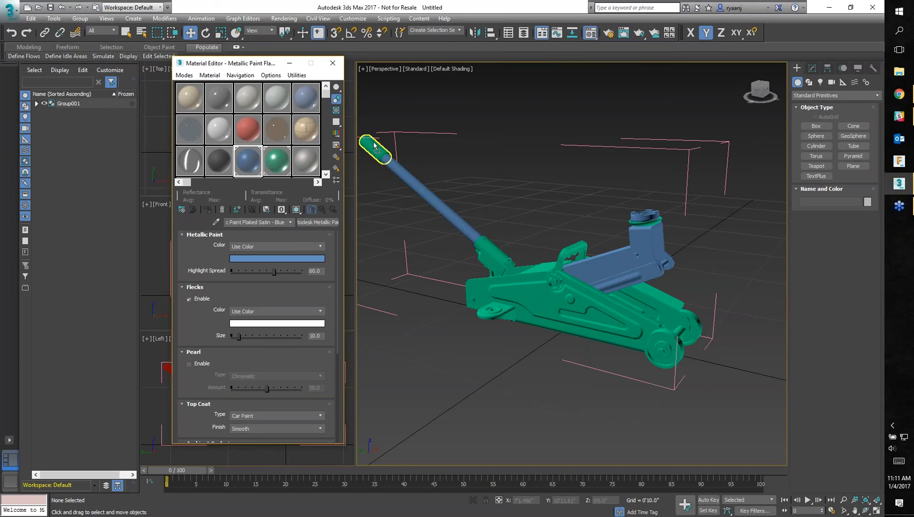
- Assign the Fine Textured - Black plastic to the grip of the long handle, the small carrying handle and the two front wheels
{"action": "left_click_drag", "start_coordinate": [369, 145], "coordinate": [371, 147]}
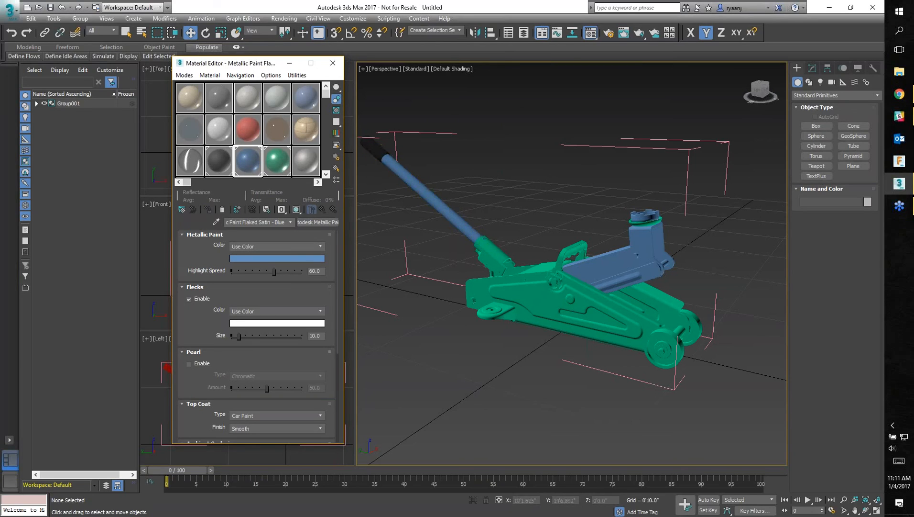
{"action": "left_click", "coordinate": [573, 249]}
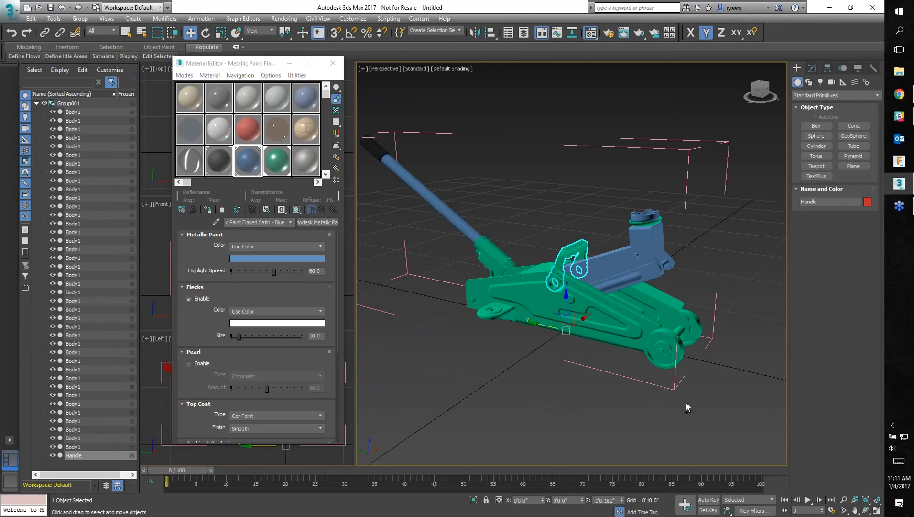
{"action": "left_click", "coordinate": [665, 363], "text": "ctrl"}
{"action": "left_click", "coordinate": [683, 327], "text": "ctrl"}
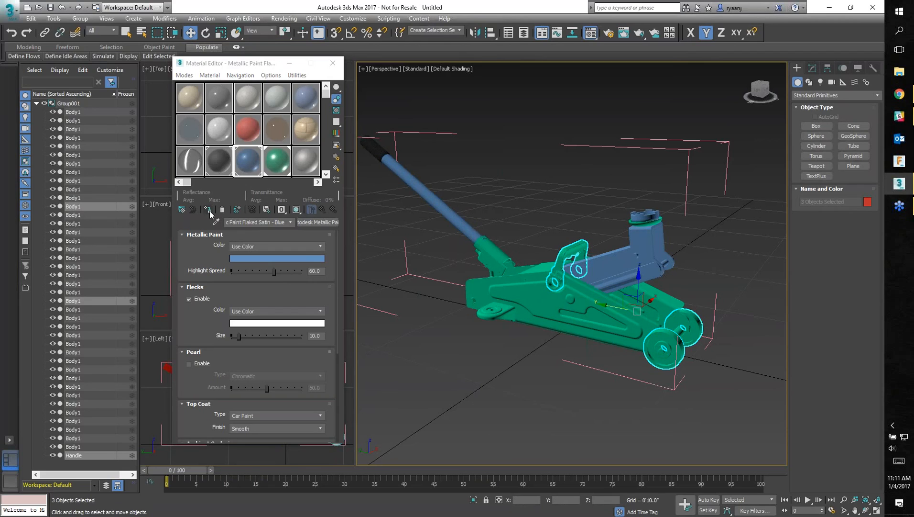
{"action": "left_click", "coordinate": [220, 165]}
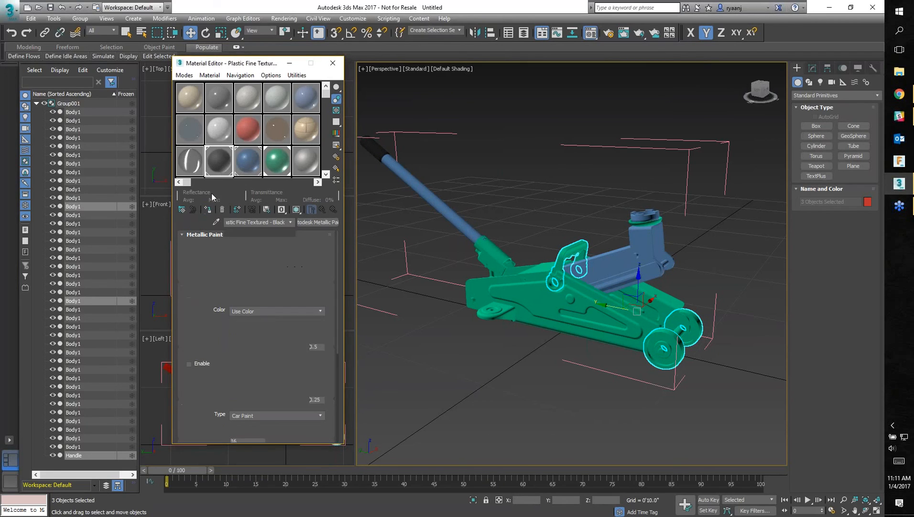
{"action": "left_click", "coordinate": [208, 211]}
{"action": "left_click", "coordinate": [502, 409]}
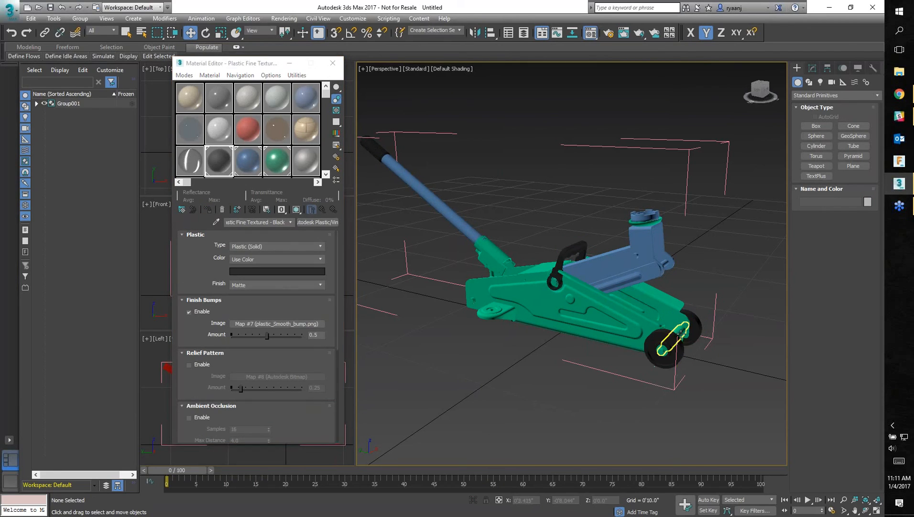
- Assign the Steel Satin material to the wheel axle, the lifting arm's end pin and the carrying handle's pin
{"action": "left_click", "coordinate": [679, 330]}
{"action": "left_click", "coordinate": [679, 330]}
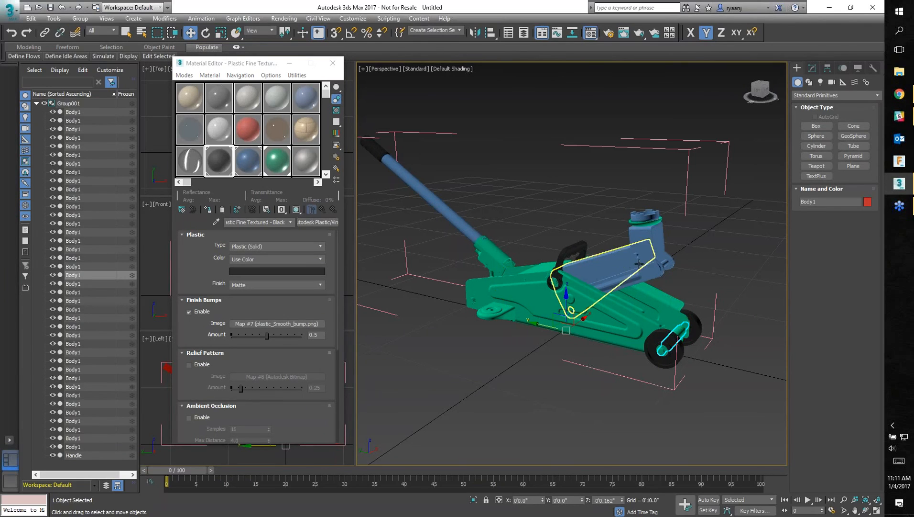
{"action": "left_click", "coordinate": [668, 264], "text": "ctrl"}
{"action": "left_click", "coordinate": [569, 279], "text": "ctrl"}
{"action": "left_click", "coordinate": [305, 160]}
{"action": "left_click", "coordinate": [209, 210]}
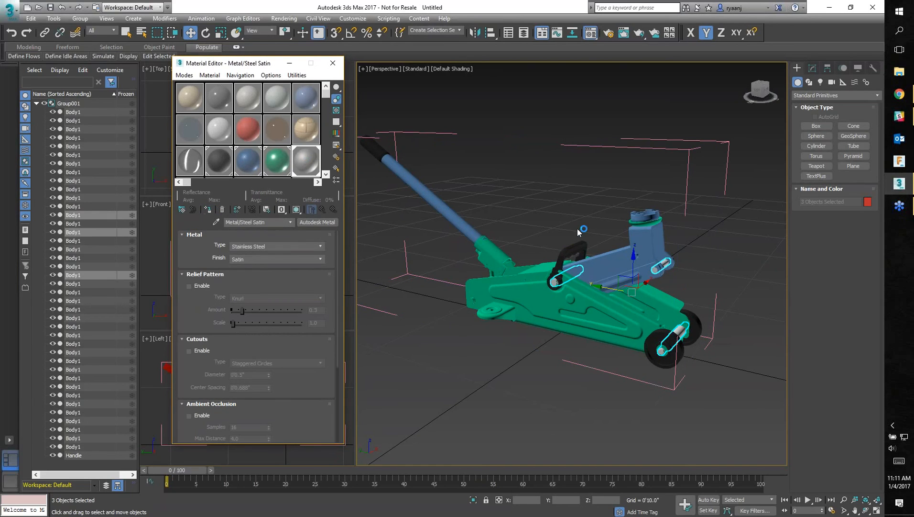
{"action": "left_click", "coordinate": [545, 197]}
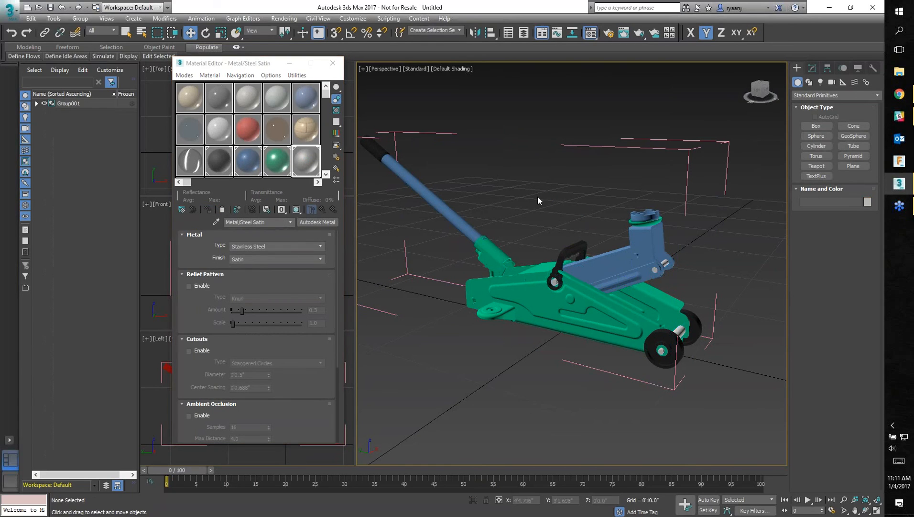
- Expand Group001 and check individual bodies of the jack by selecting them from the object list, then clear the selection
{"action": "left_click", "coordinate": [37, 103]}
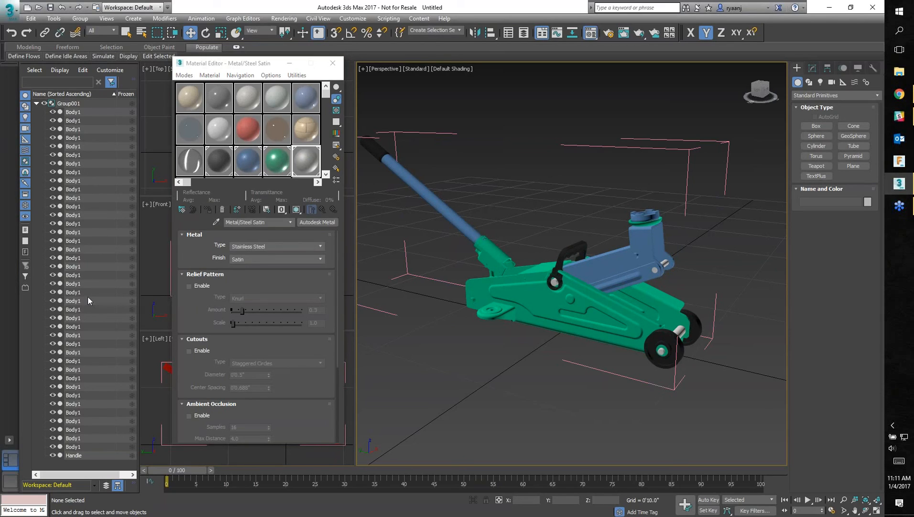
{"action": "left_click", "coordinate": [80, 114]}
{"action": "left_click", "coordinate": [79, 148]}
{"action": "left_click", "coordinate": [76, 182]}
{"action": "left_click", "coordinate": [81, 255]}
{"action": "left_click", "coordinate": [77, 326]}
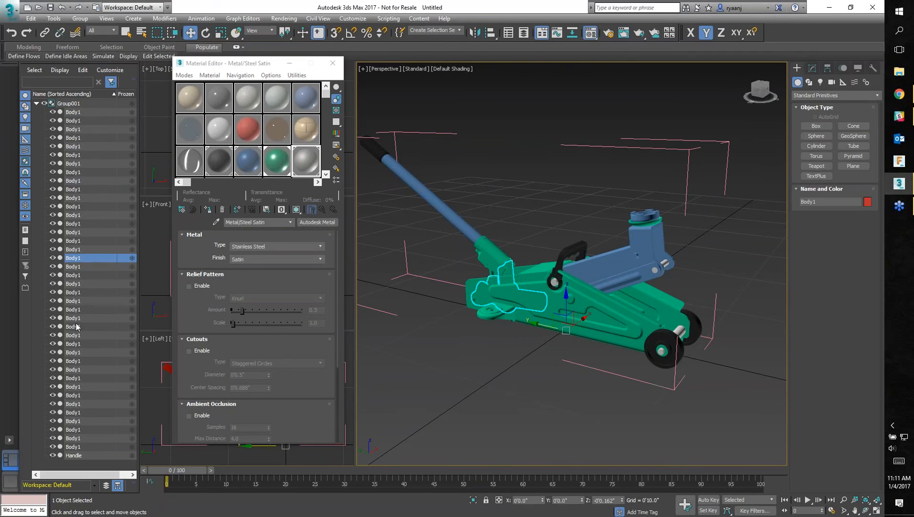
{"action": "left_click", "coordinate": [76, 448]}
{"action": "left_click", "coordinate": [76, 113]}
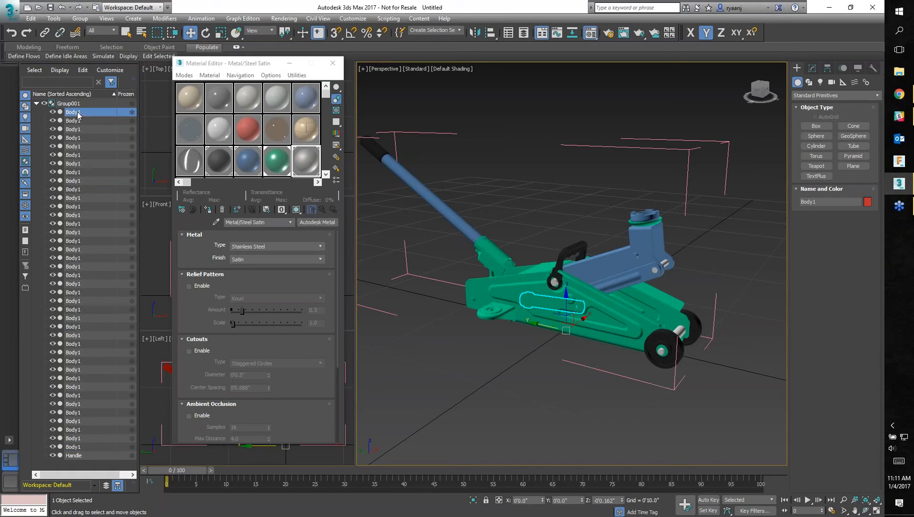
{"action": "left_click", "coordinate": [75, 129]}
{"action": "left_click", "coordinate": [73, 154]}
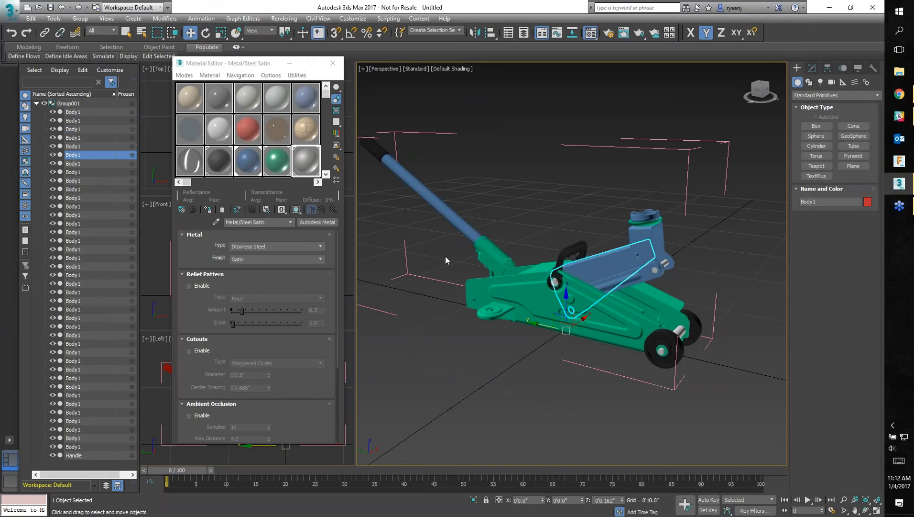
{"action": "left_click", "coordinate": [557, 396]}
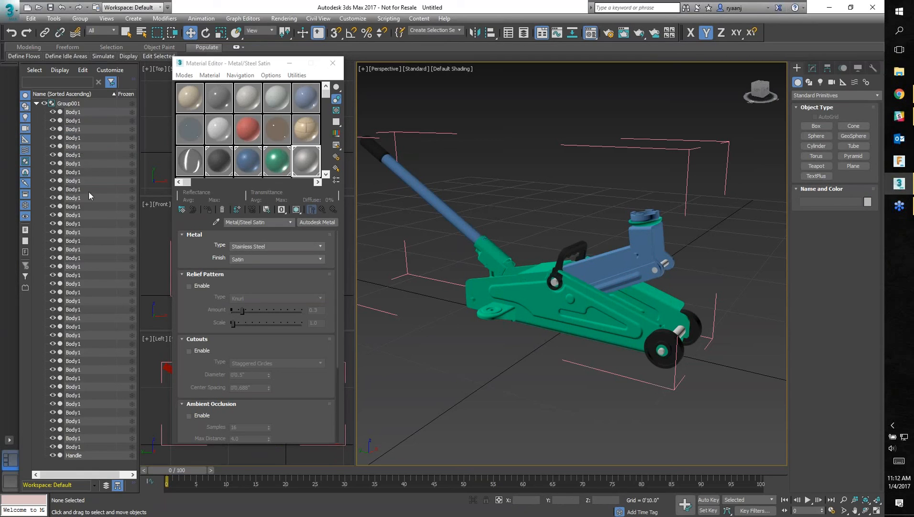
- Test-render the perspective view of the whole jack and close the rendered image
{"action": "middle_click_drag", "start_coordinate": [550, 343], "coordinate": [578, 359], "text": "alt"}
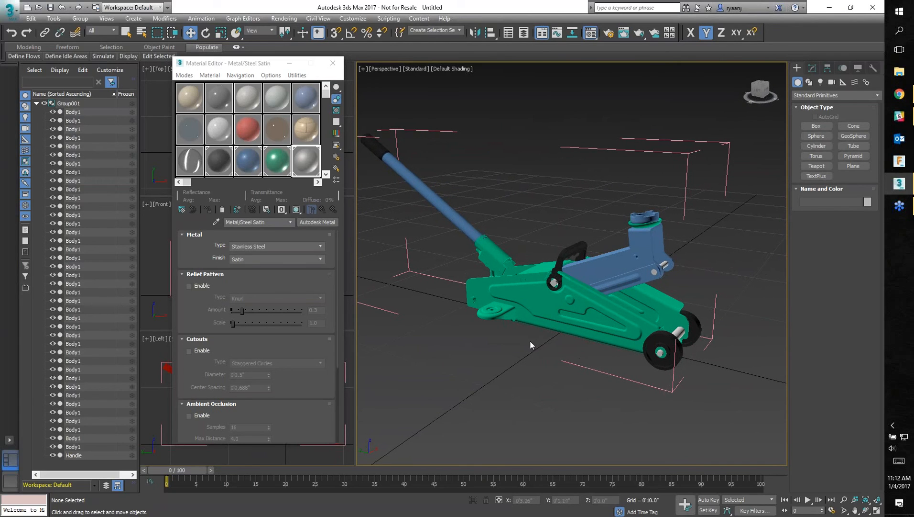
{"action": "key", "text": "shift+q"}
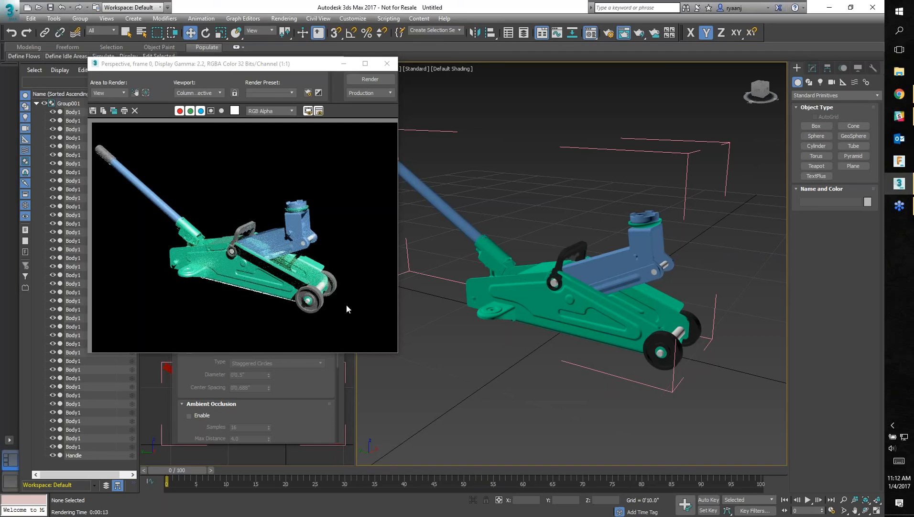
{"action": "left_click", "coordinate": [387, 63]}
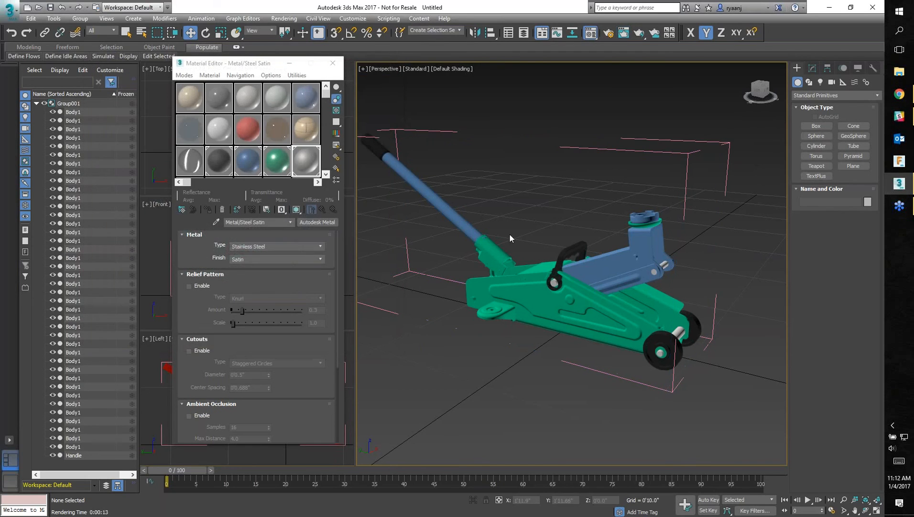
{"action": "middle_click_drag", "start_coordinate": [546, 397], "coordinate": [539, 397], "text": "alt"}
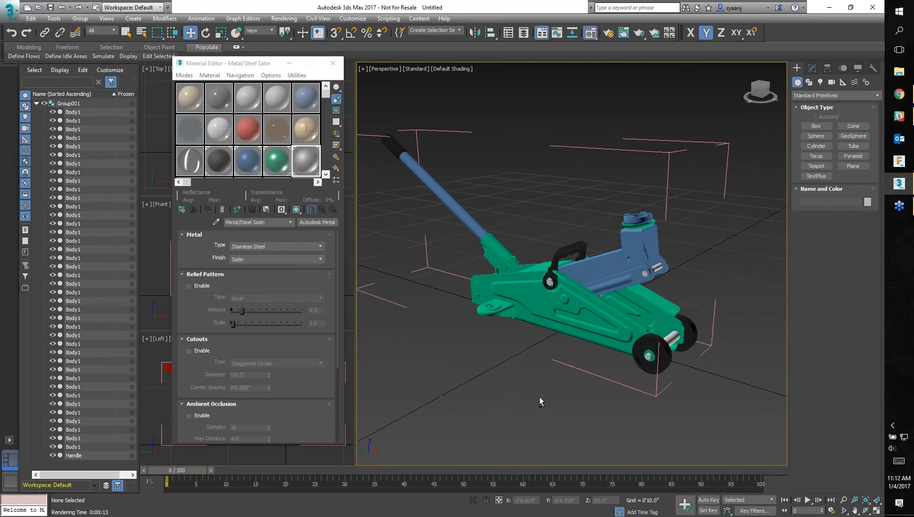
{"action": "left_click", "coordinate": [624, 33]}
- Draw a ground plane about 26'3" long and 30'3" wide around the jack in the top view
{"action": "middle_click_drag", "start_coordinate": [682, 193], "coordinate": [673, 206], "text": "alt"}
{"action": "scroll", "coordinate": [673, 206], "scroll_direction": "down", "scroll_amount": 10}
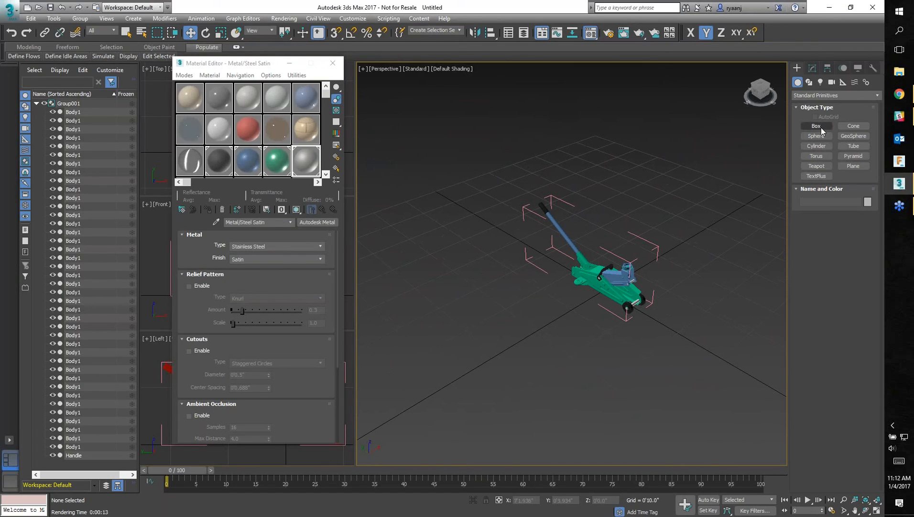
{"action": "left_click", "coordinate": [854, 165]}
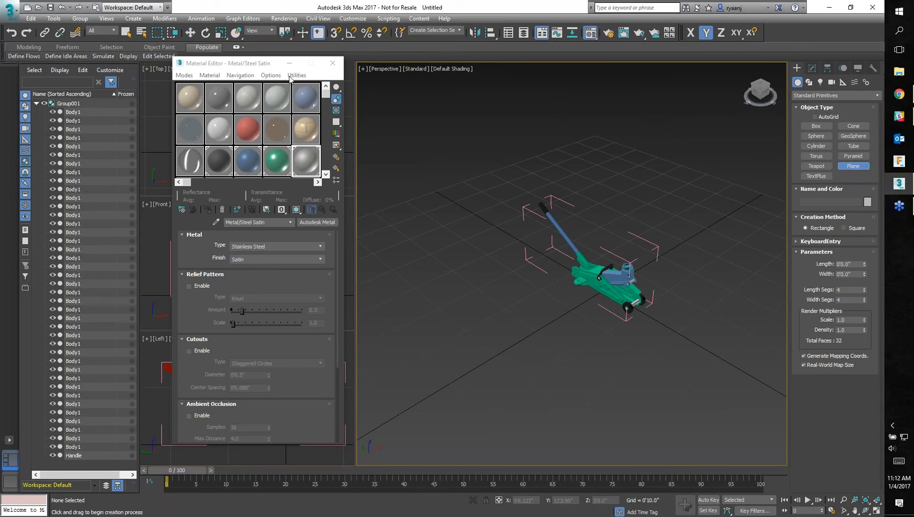
{"action": "left_click", "coordinate": [333, 63]}
{"action": "middle_click", "coordinate": [281, 140]}
{"action": "scroll", "coordinate": [280, 141], "scroll_direction": "down", "scroll_amount": 8}
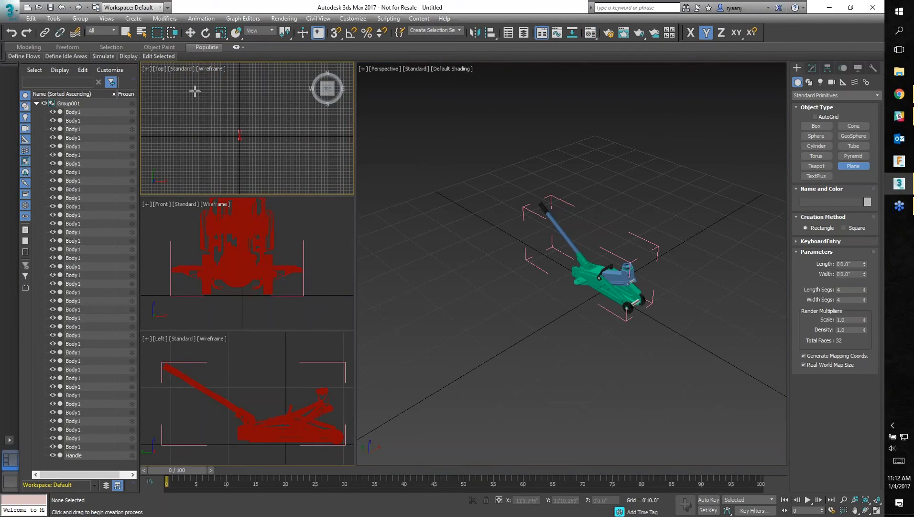
{"action": "left_click_drag", "start_coordinate": [183, 85], "coordinate": [299, 184]}
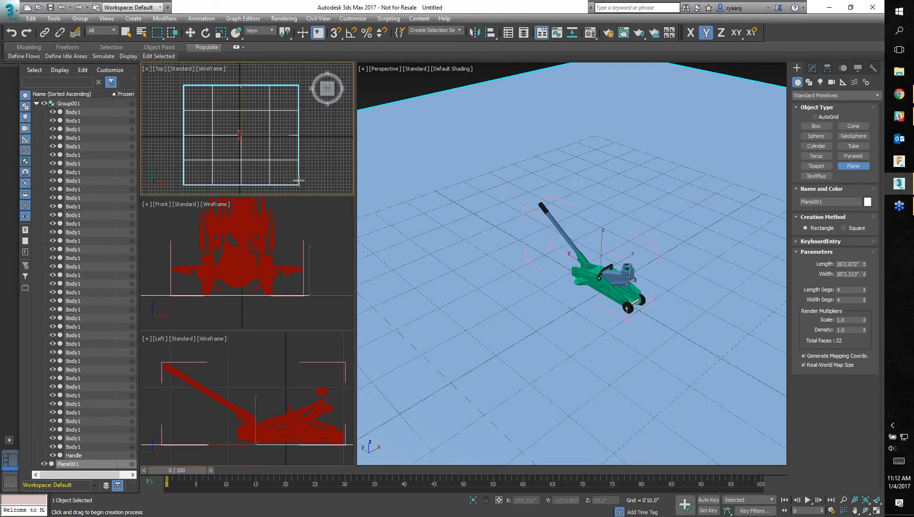
{"action": "scroll", "coordinate": [595, 328], "scroll_direction": "down", "scroll_amount": 1}
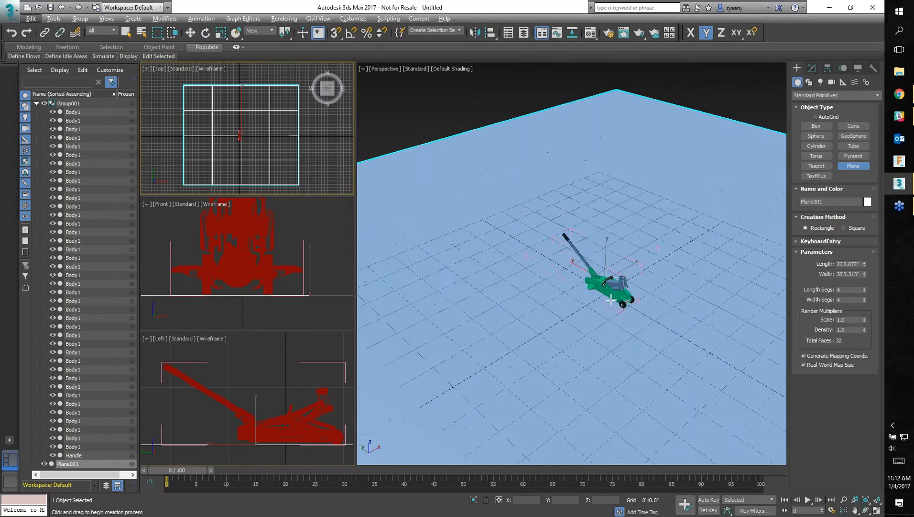
{"action": "scroll", "coordinate": [608, 306], "scroll_direction": "up", "scroll_amount": 5}
{"action": "scroll", "coordinate": [612, 287], "scroll_direction": "down", "scroll_amount": 1}
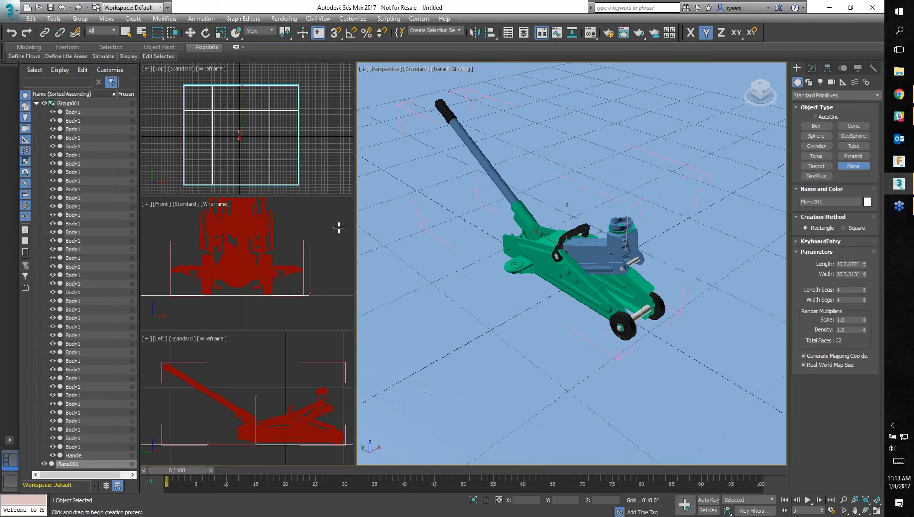
{"action": "left_click", "coordinate": [315, 233]}
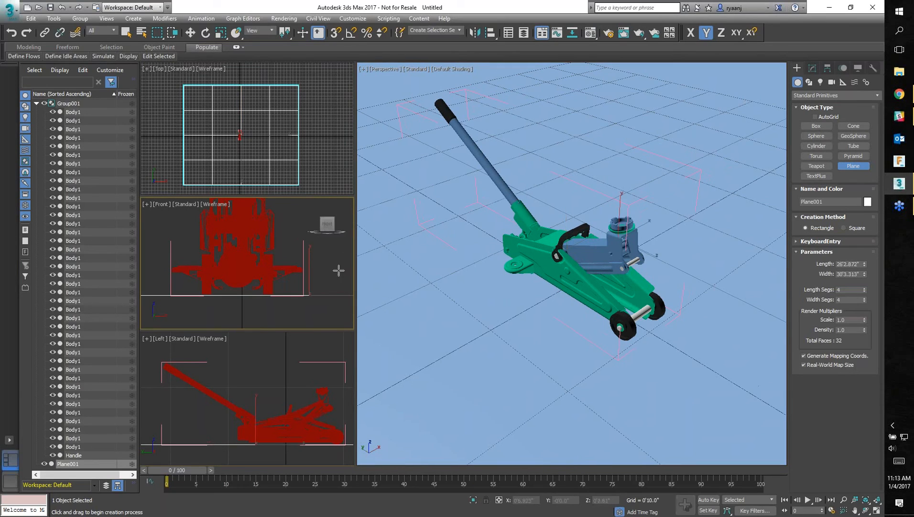
{"action": "left_click", "coordinate": [428, 296]}
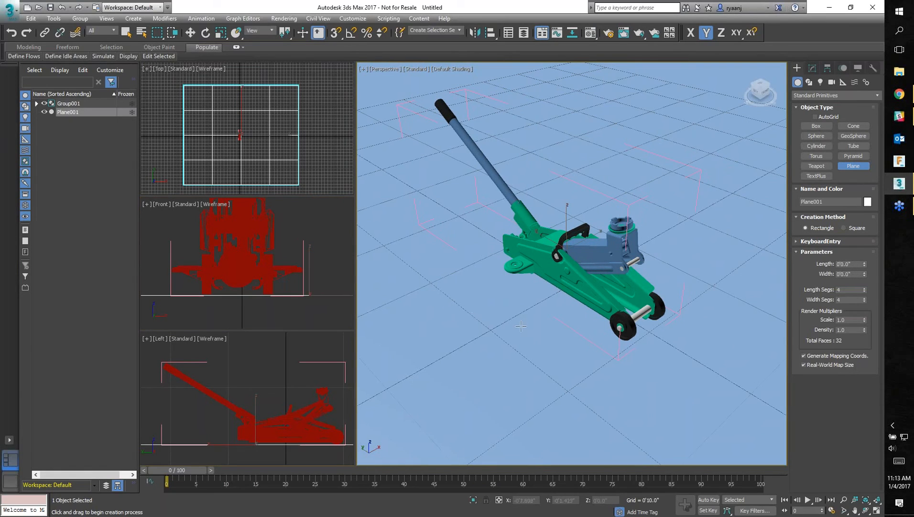
- Assign the plain white sample material to the ground plane and test-render the perspective view
{"action": "key", "text": "w"}
{"action": "key", "text": "m"}
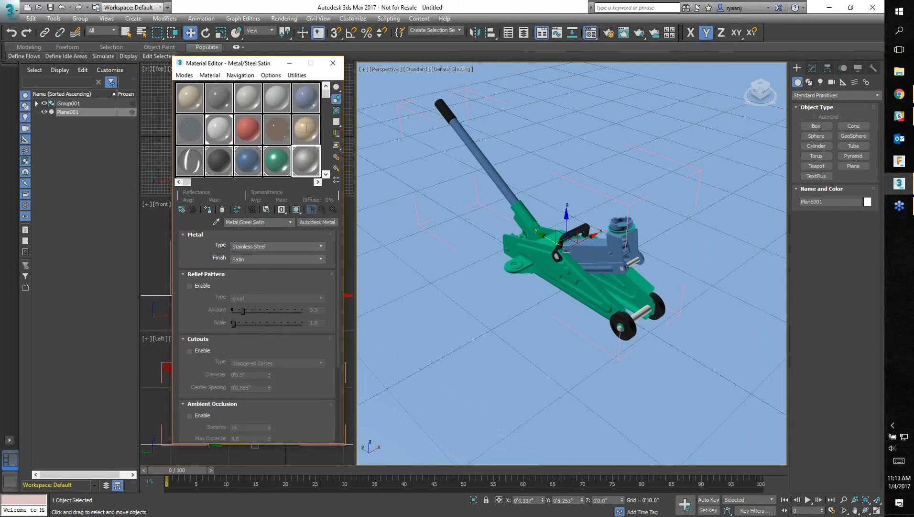
{"action": "left_click_drag", "start_coordinate": [454, 280], "coordinate": [453, 281]}
{"action": "left_click", "coordinate": [333, 62]}
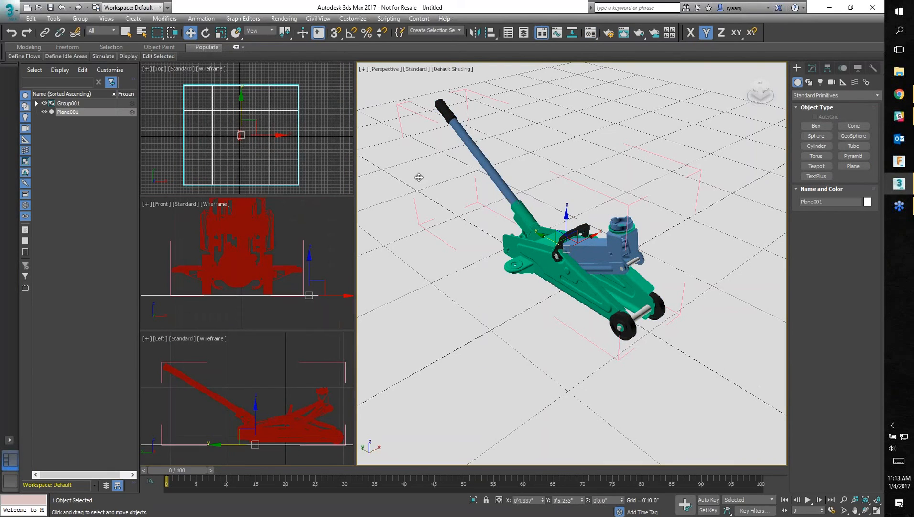
{"action": "key", "text": "shift+q"}
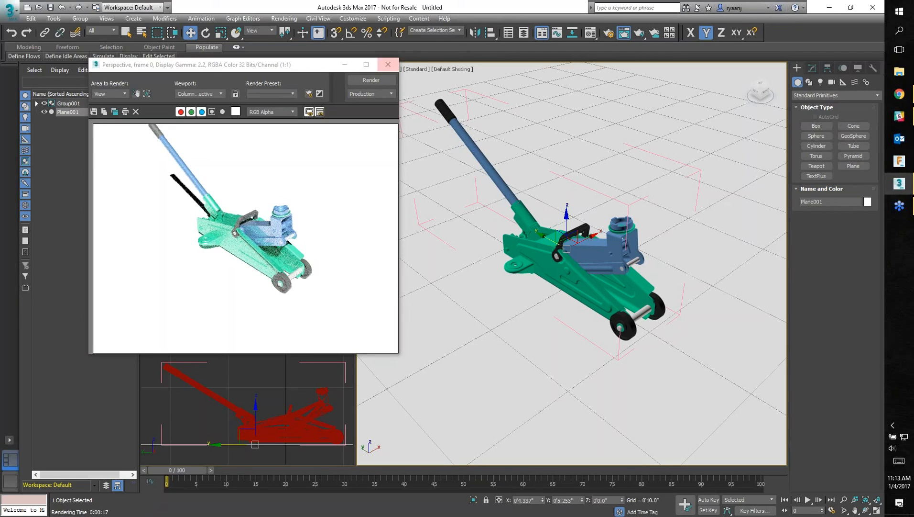
{"action": "left_click", "coordinate": [388, 65]}
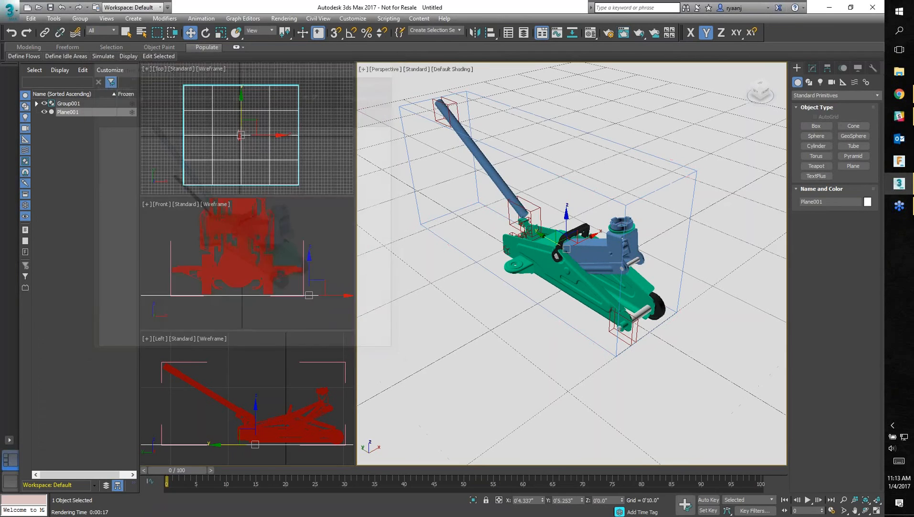
- Assign the Steel Satin material to the green hub washer on the near front wheel
{"action": "middle_click_drag", "start_coordinate": [553, 366], "coordinate": [606, 356], "text": "alt"}
{"action": "scroll", "coordinate": [621, 330], "scroll_direction": "down", "scroll_amount": 4}
{"action": "scroll", "coordinate": [622, 329], "scroll_direction": "up", "scroll_amount": 10}
{"action": "scroll", "coordinate": [620, 329], "scroll_direction": "up", "scroll_amount": 3}
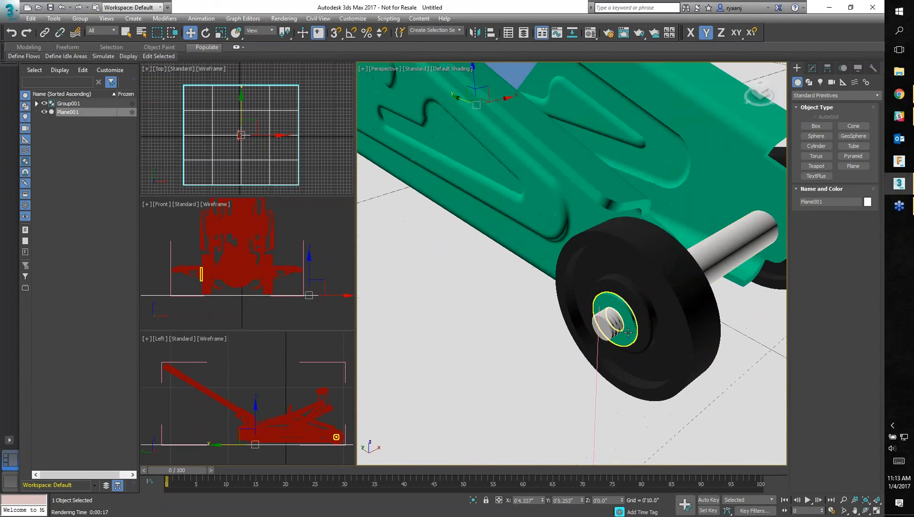
{"action": "left_click", "coordinate": [617, 326]}
{"action": "key", "text": "m"}
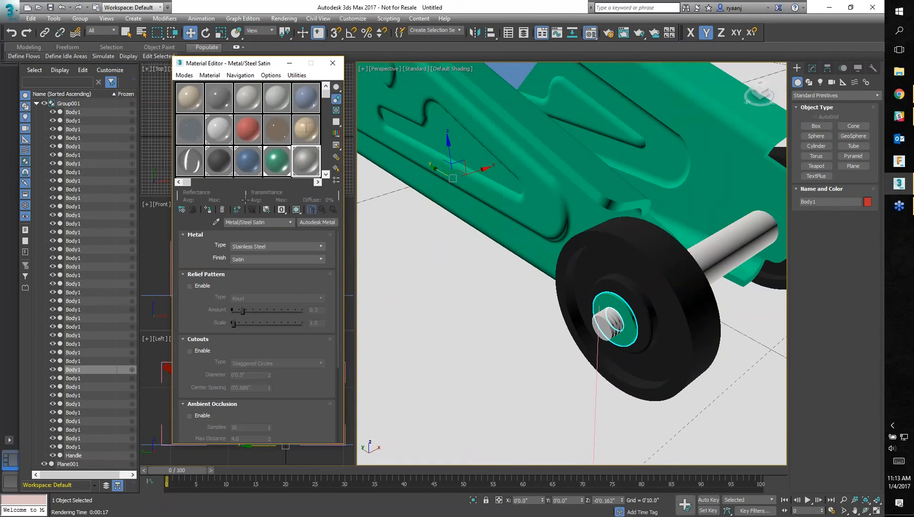
{"action": "left_click", "coordinate": [208, 210]}
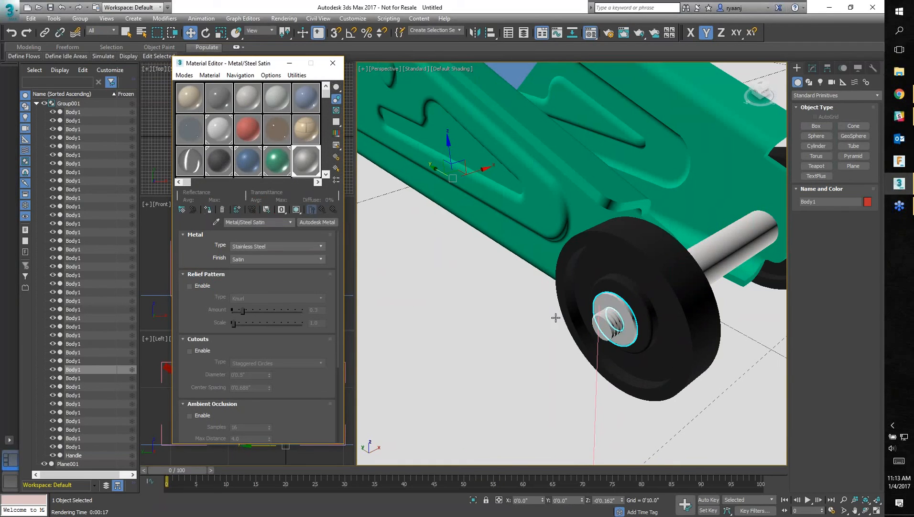
- Create a physical camera from the perspective view framed on the jack's front wheels and close the material editor
{"action": "middle_click_drag", "start_coordinate": [504, 352], "coordinate": [476, 336]}
{"action": "scroll", "coordinate": [475, 336], "scroll_direction": "up", "scroll_amount": 1}
{"action": "scroll", "coordinate": [475, 337], "scroll_direction": "down", "scroll_amount": 1}
{"action": "scroll", "coordinate": [475, 337], "scroll_direction": "down", "scroll_amount": 2}
{"action": "middle_click_drag", "start_coordinate": [485, 329], "coordinate": [514, 335]}
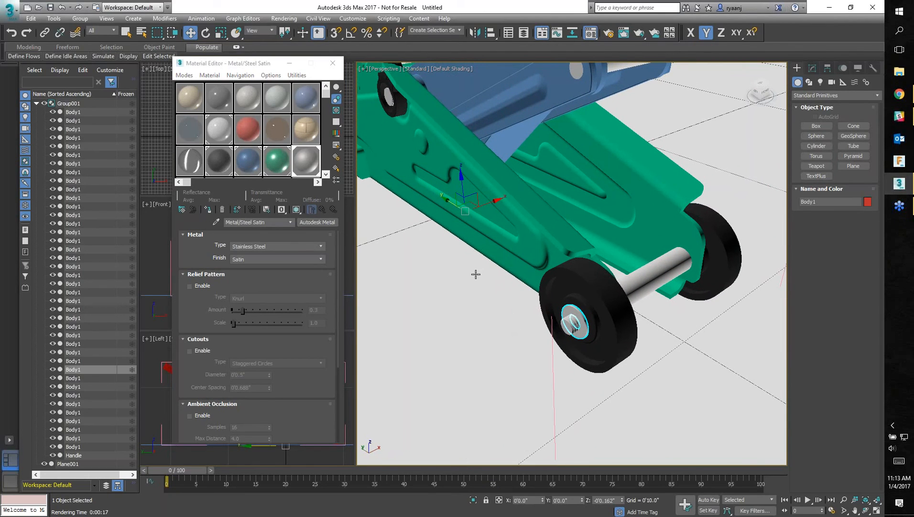
{"action": "key", "text": "ctrl+c"}
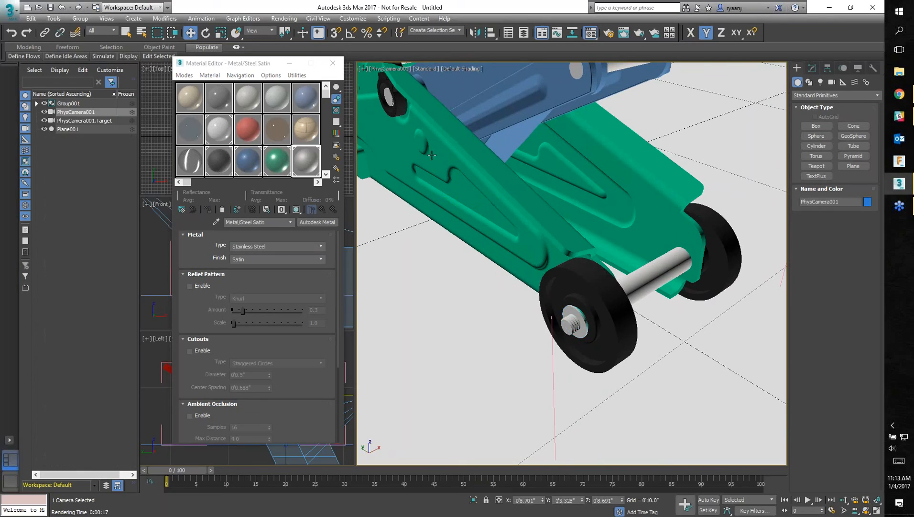
{"action": "left_click", "coordinate": [332, 63]}
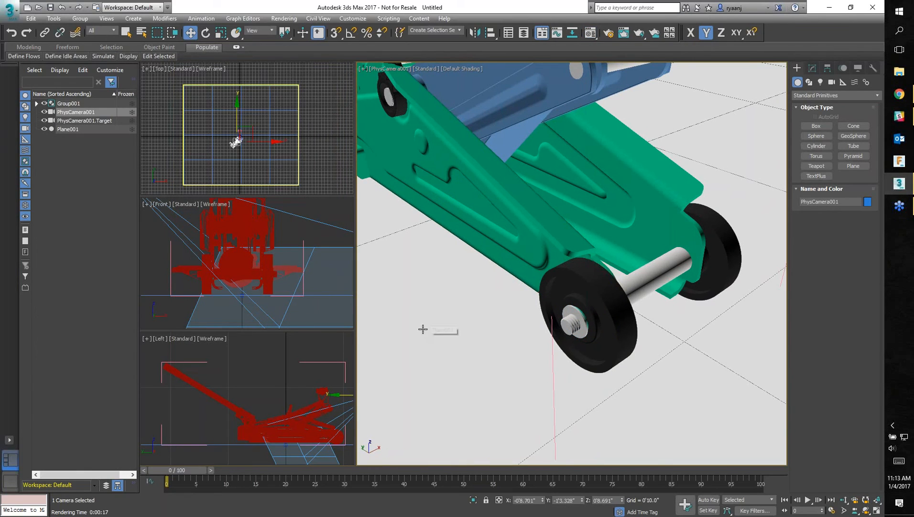
- Check the new camera by orbiting in the perspective view, return to the camera view and deselect the camera
{"action": "key", "text": "p"}
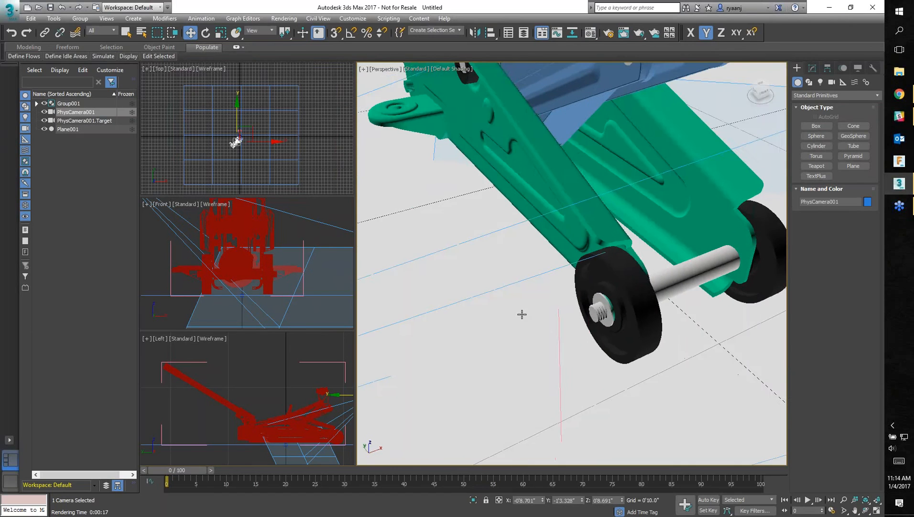
{"action": "middle_click_drag", "start_coordinate": [522, 314], "coordinate": [631, 299], "text": "alt"}
{"action": "scroll", "coordinate": [631, 300], "scroll_direction": "up", "scroll_amount": 2}
{"action": "scroll", "coordinate": [643, 302], "scroll_direction": "down", "scroll_amount": 5}
{"action": "middle_click_drag", "start_coordinate": [697, 300], "coordinate": [613, 302]}
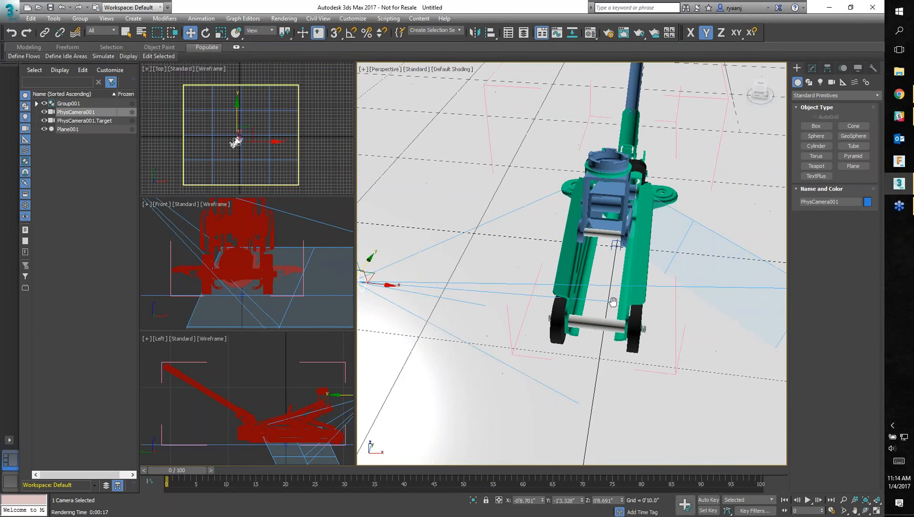
{"action": "key", "text": "c"}
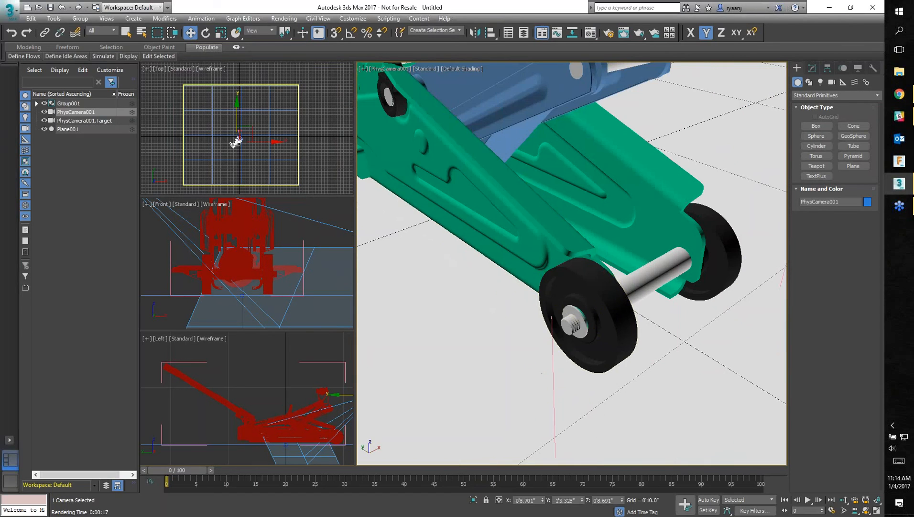
{"action": "left_click", "coordinate": [338, 215]}
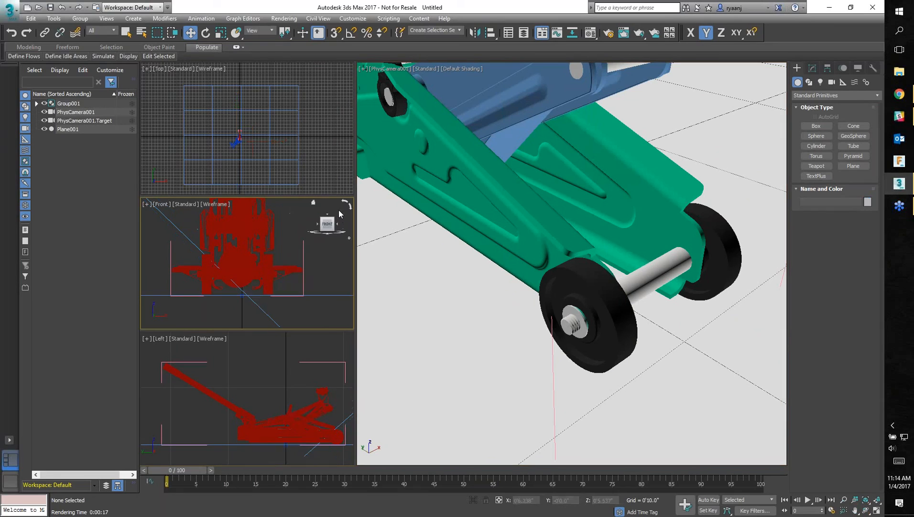
- With automatic keying on, animate the washer of the near front wheel sliding about 1 in outward along X by frame 30
{"action": "left_click", "coordinate": [581, 332]}
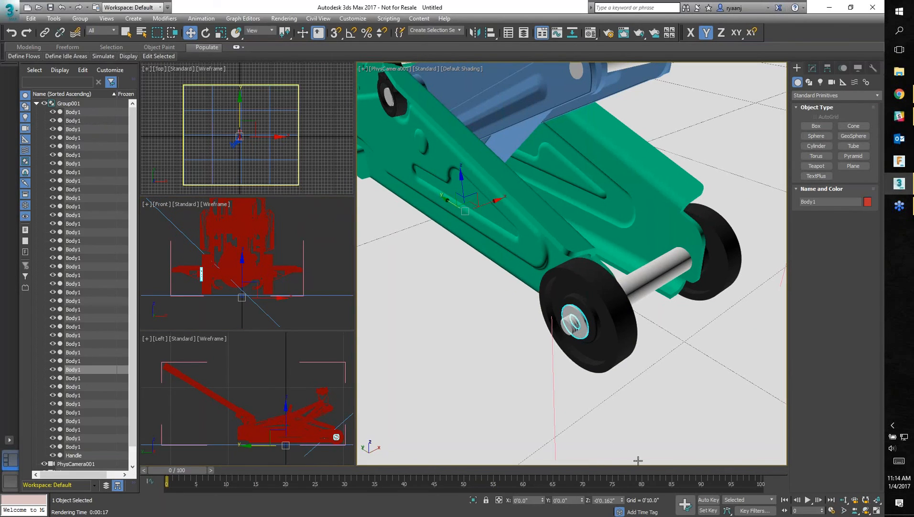
{"action": "mouse_move", "coordinate": [186, 472]}
{"action": "left_mouse_down"}
{"action": "mouse_move", "coordinate": [630, 480]}
{"action": "mouse_move", "coordinate": [194, 458]}
{"action": "mouse_move", "coordinate": [187, 472]}
{"action": "left_mouse_up"}
{"action": "key", "text": "w"}
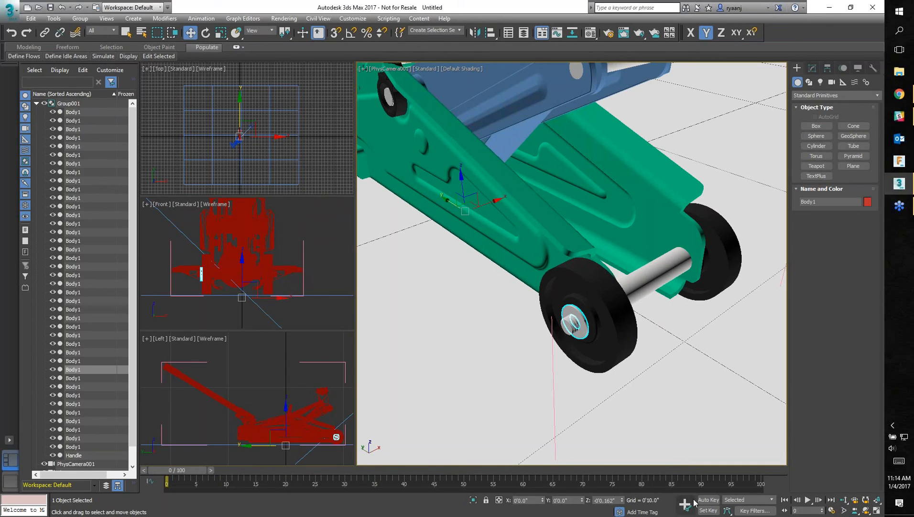
{"action": "left_click", "coordinate": [710, 500]}
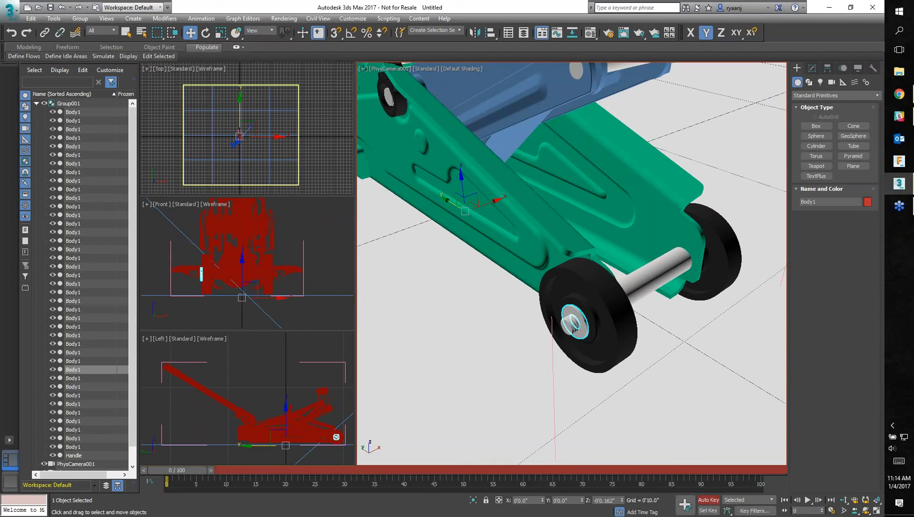
{"action": "right_click", "coordinate": [565, 381]}
{"action": "left_click", "coordinate": [577, 392]}
{"action": "left_click_drag", "start_coordinate": [189, 467], "coordinate": [362, 468]}
{"action": "right_click", "coordinate": [521, 370]}
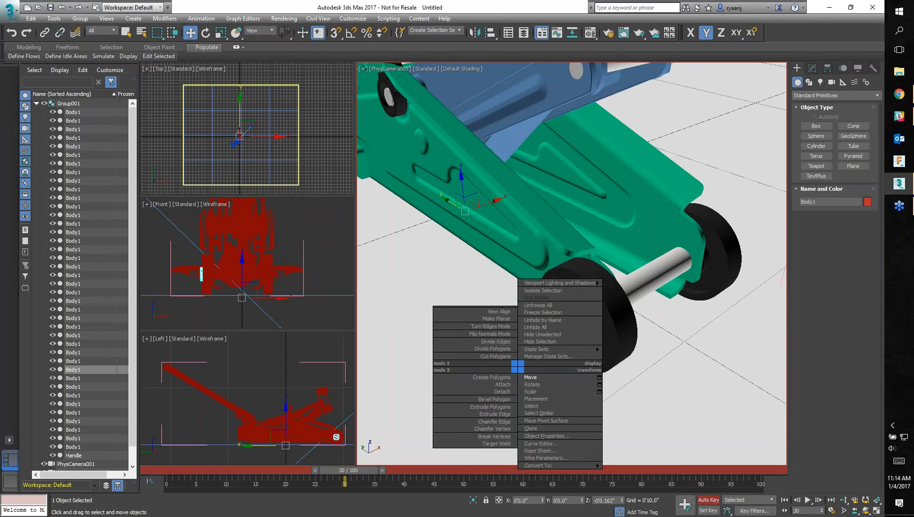
{"action": "left_click", "coordinate": [531, 381]}
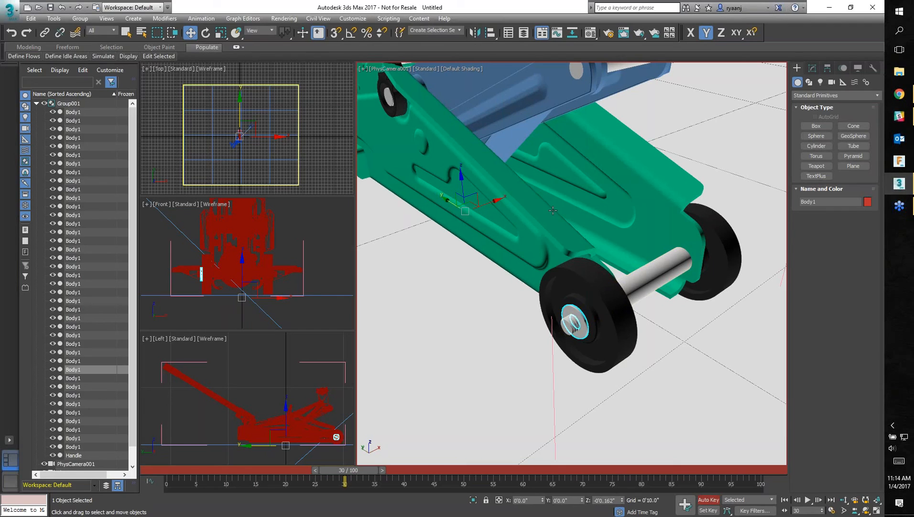
{"action": "left_click_drag", "start_coordinate": [495, 200], "coordinate": [475, 209]}
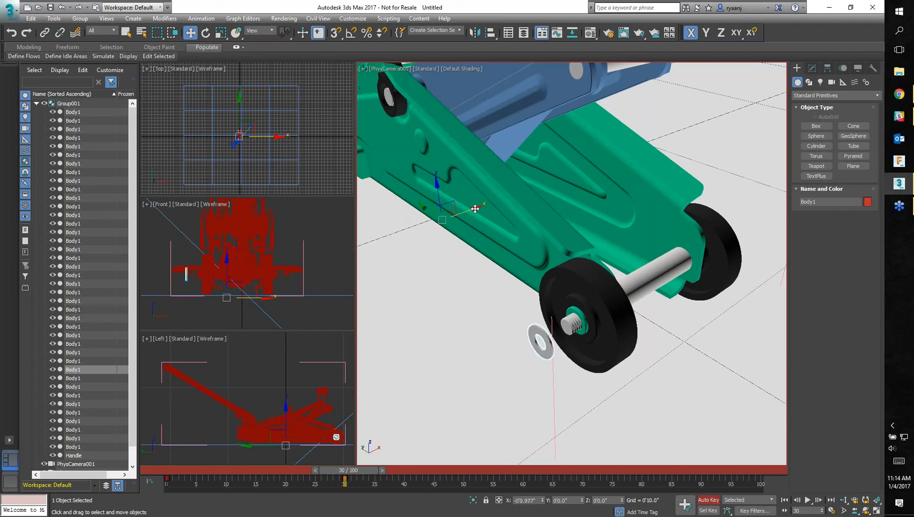
- Add the green bushing to the selection, slide it and the washer about 1.6 in further outward along X at frame 30, and check the motion
{"action": "left_click", "coordinate": [584, 330], "text": "ctrl"}
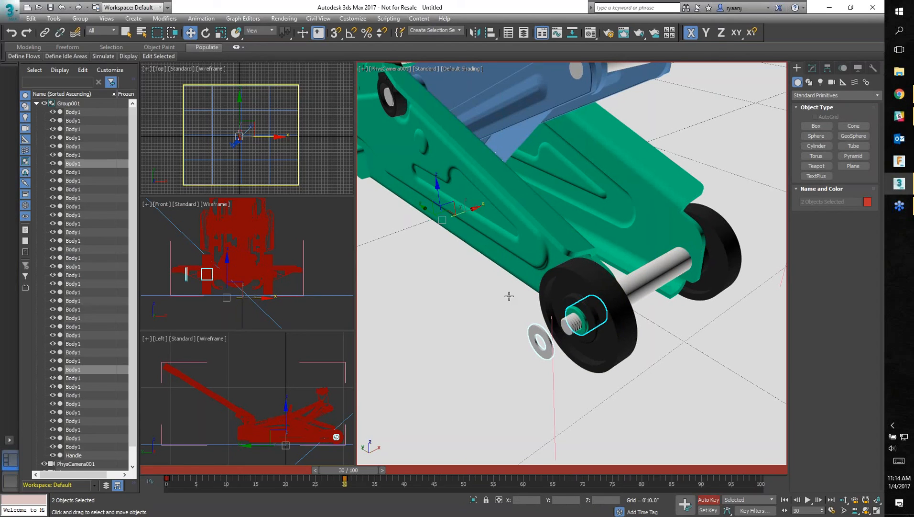
{"action": "left_click_drag", "start_coordinate": [476, 204], "coordinate": [432, 228]}
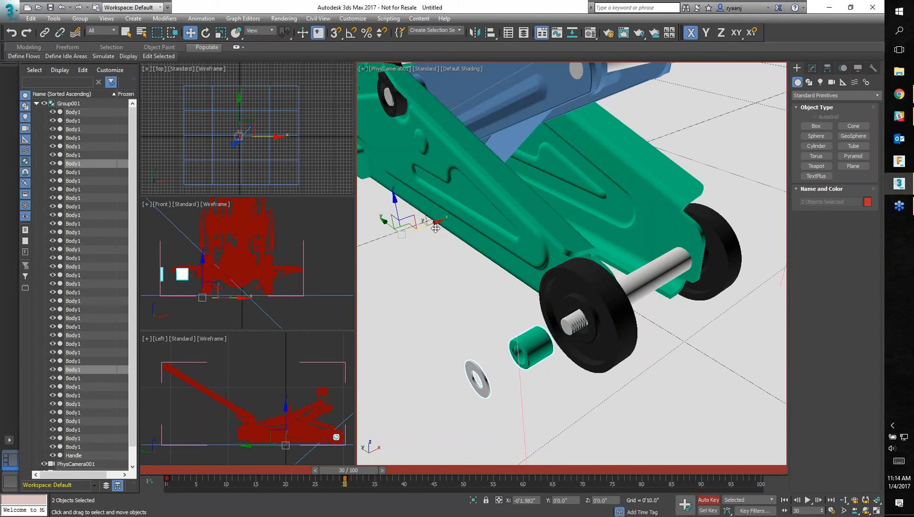
{"action": "mouse_move", "coordinate": [376, 472]}
{"action": "left_mouse_down"}
{"action": "mouse_move", "coordinate": [186, 458]}
{"action": "mouse_move", "coordinate": [358, 474]}
{"action": "mouse_move", "coordinate": [227, 470]}
{"action": "mouse_move", "coordinate": [334, 471]}
{"action": "mouse_move", "coordinate": [368, 484]}
{"action": "left_mouse_up"}
{"action": "key", "text": "w"}
{"action": "left_click", "coordinate": [599, 380]}
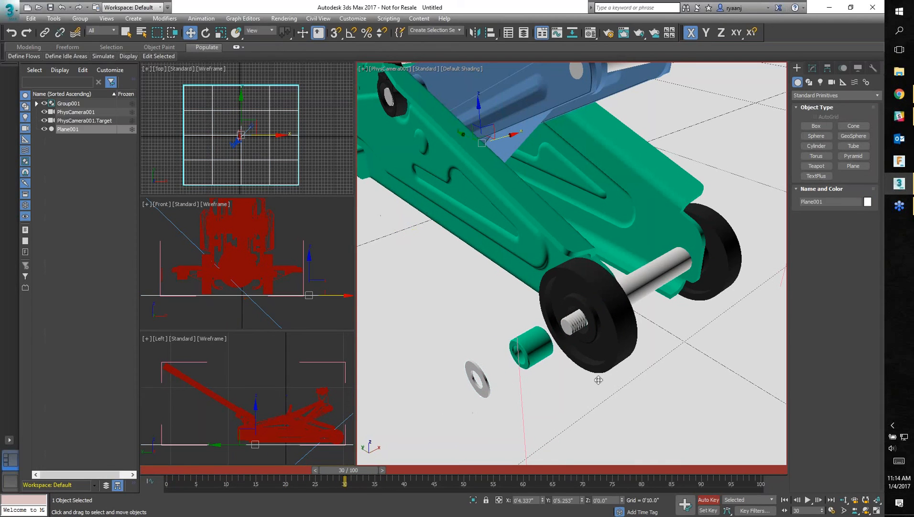
- At frame 50, slide the near front wheel, bushing and washer together about 1.76 in outward along X
{"action": "left_click_drag", "start_coordinate": [359, 470], "coordinate": [465, 472]}
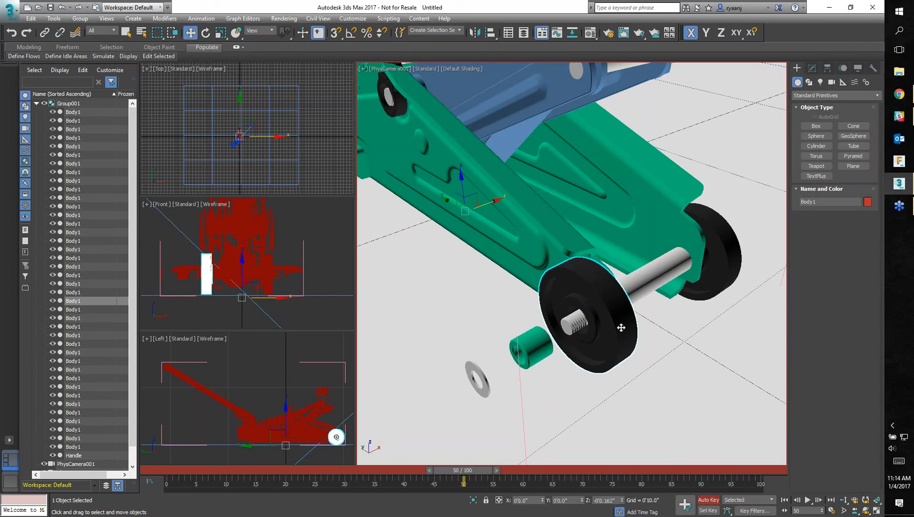
{"action": "left_click", "coordinate": [555, 345], "text": "ctrl"}
{"action": "left_click", "coordinate": [476, 375], "text": "ctrl"}
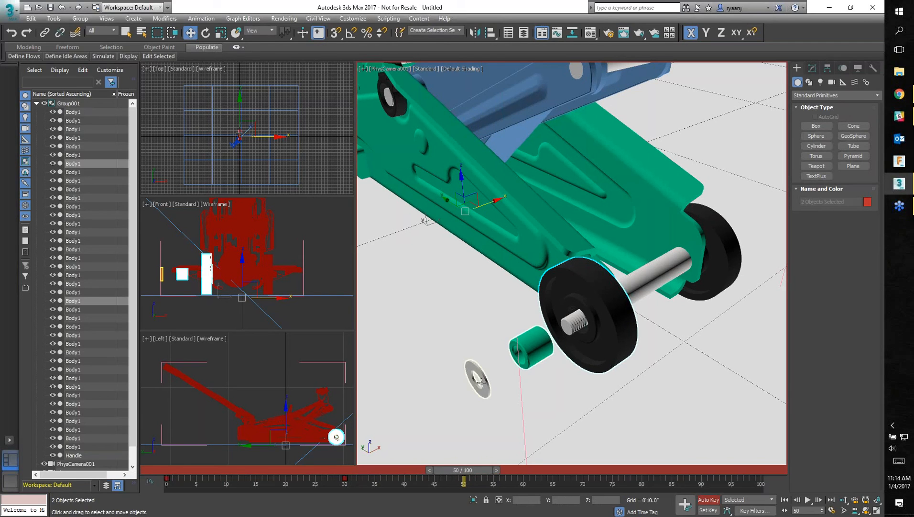
{"action": "left_click_drag", "start_coordinate": [495, 200], "coordinate": [455, 220]}
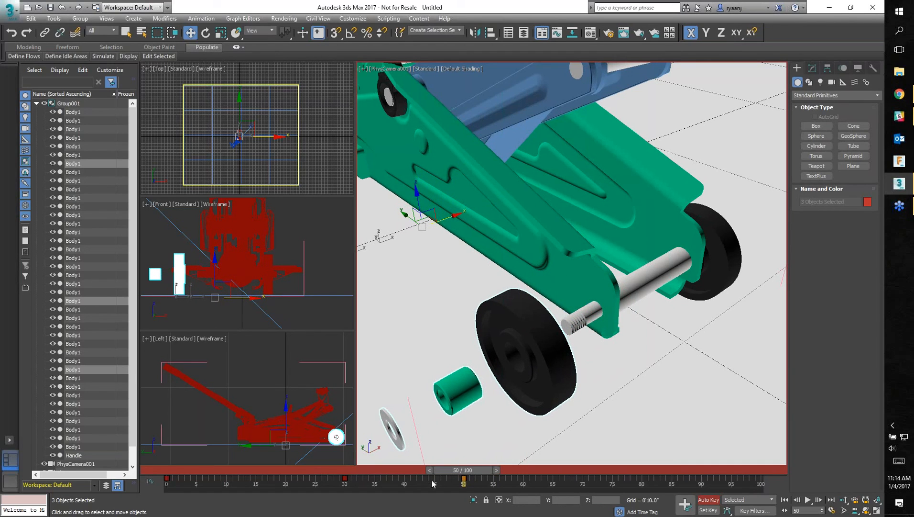
- Select only the near front wheel and shift its starting key from frame 0 to frame 30
{"action": "left_click", "coordinate": [336, 437]}
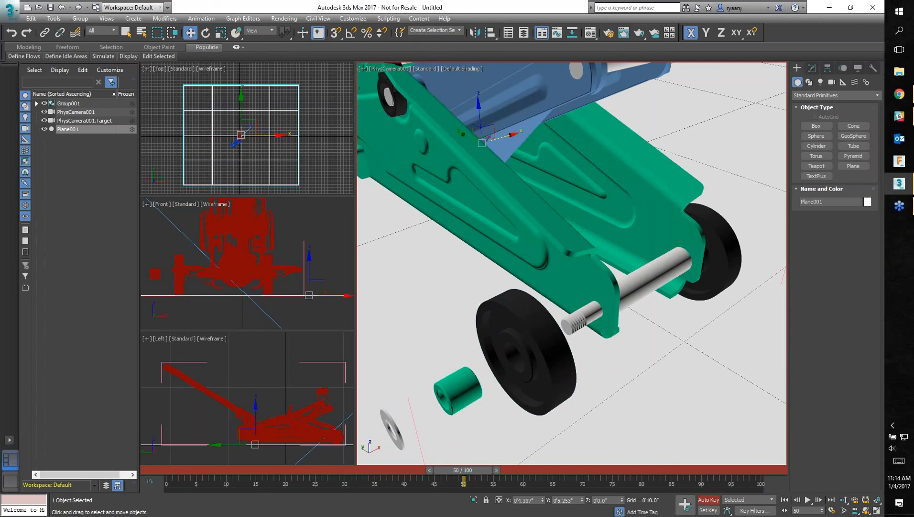
{"action": "left_click", "coordinate": [336, 436]}
{"action": "left_click_drag", "start_coordinate": [208, 485], "coordinate": [156, 477]}
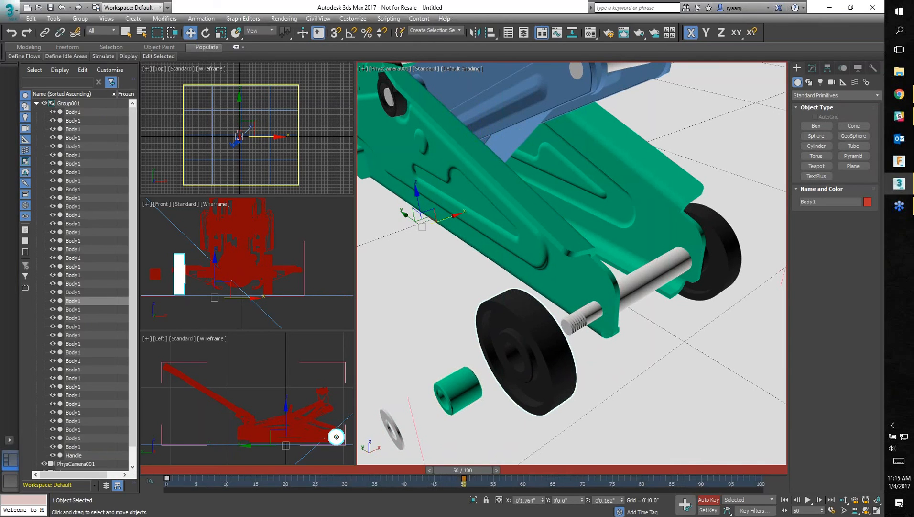
{"action": "left_click_drag", "start_coordinate": [462, 467], "coordinate": [388, 475]}
{"action": "key", "text": "w"}
{"action": "left_click_drag", "start_coordinate": [167, 480], "coordinate": [464, 487]}
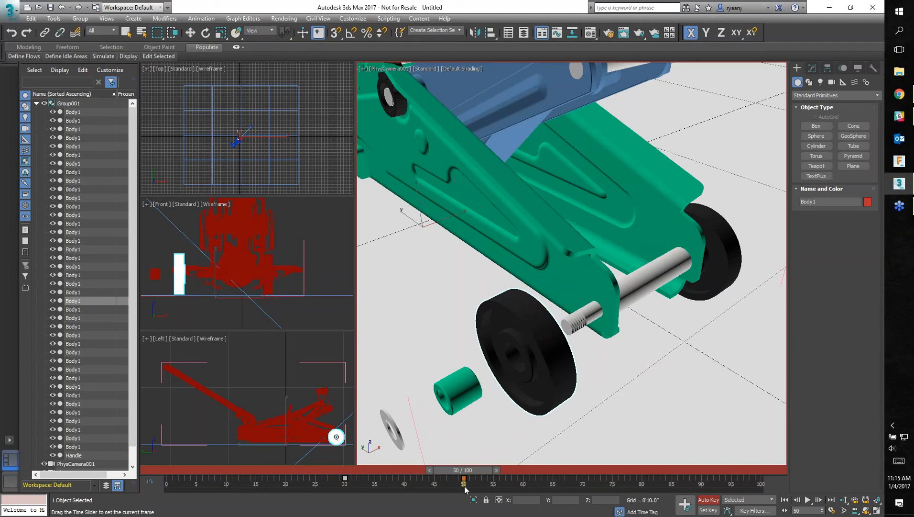
- Turn off automatic keying, reframe the camera view on the separated wheel parts and go to frame 60
{"action": "left_click", "coordinate": [703, 501]}
{"action": "mouse_move", "coordinate": [603, 415]}
{"action": "middle_mouse_down"}
{"action": "mouse_move", "coordinate": [631, 395]}
{"action": "mouse_move", "coordinate": [609, 404]}
{"action": "middle_mouse_up"}
{"action": "left_click", "coordinate": [621, 402]}
{"action": "left_click_drag", "start_coordinate": [466, 473], "coordinate": [525, 475]}
{"action": "key", "text": "w"}
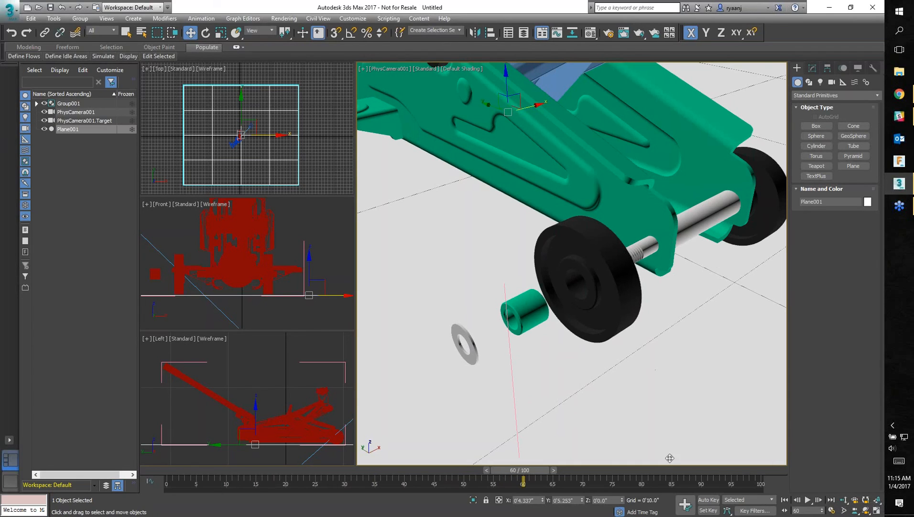
- With automatic keying on at frame 60, orbit the camera round to the jack's front, check the timeline to frame 66, and stop keying
{"action": "left_click", "coordinate": [708, 499]}
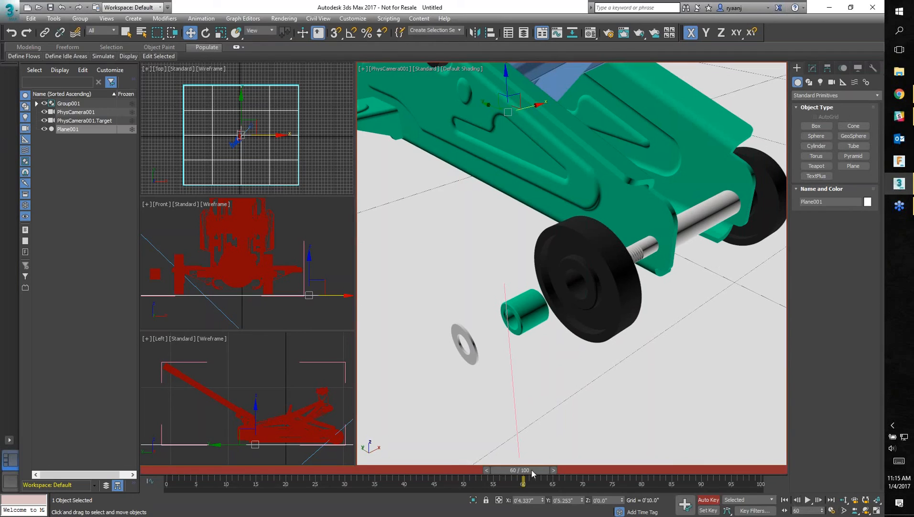
{"action": "mouse_move", "coordinate": [524, 473]}
{"action": "left_mouse_down"}
{"action": "mouse_move", "coordinate": [500, 473]}
{"action": "mouse_move", "coordinate": [535, 473]}
{"action": "mouse_move", "coordinate": [524, 473]}
{"action": "left_mouse_up"}
{"action": "key", "text": "w"}
{"action": "left_click", "coordinate": [866, 510]}
{"action": "left_click_drag", "start_coordinate": [724, 370], "coordinate": [668, 269]}
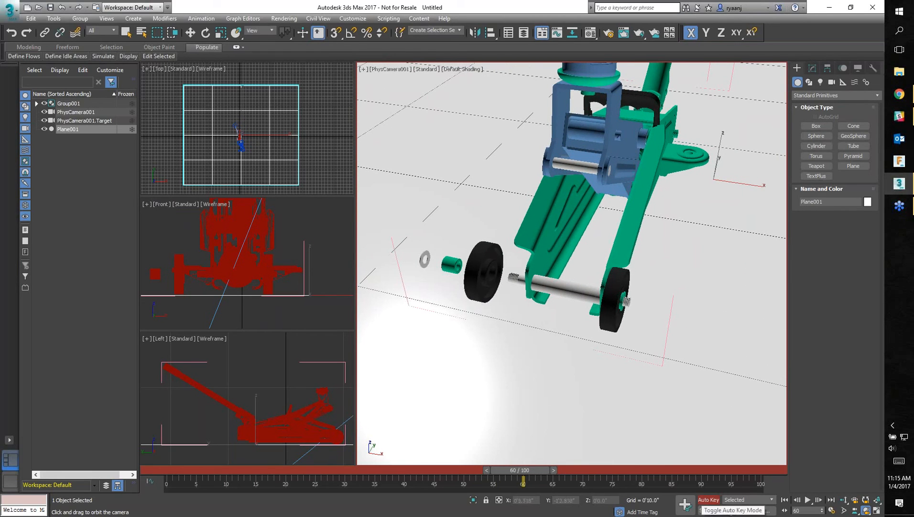
{"action": "key", "text": "w"}
{"action": "left_click_drag", "start_coordinate": [528, 472], "coordinate": [588, 480]}
{"action": "key", "text": "w"}
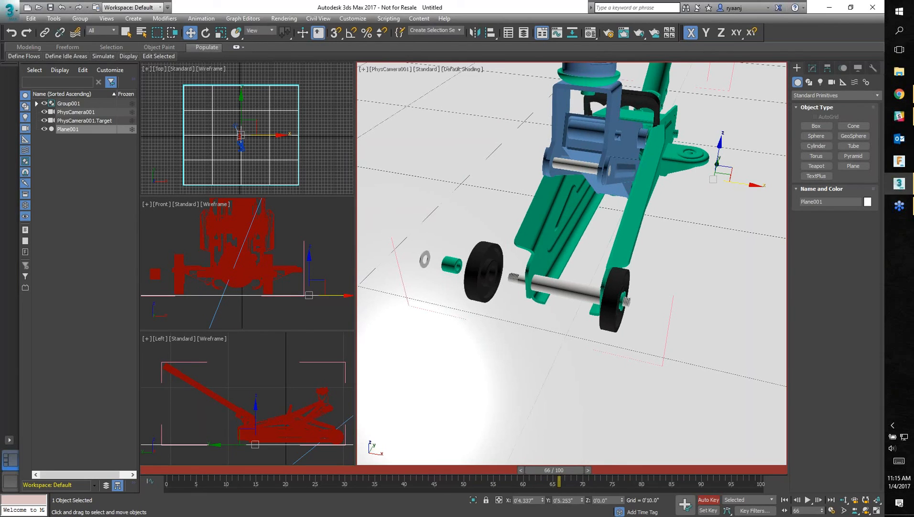
{"action": "left_click", "coordinate": [708, 499]}
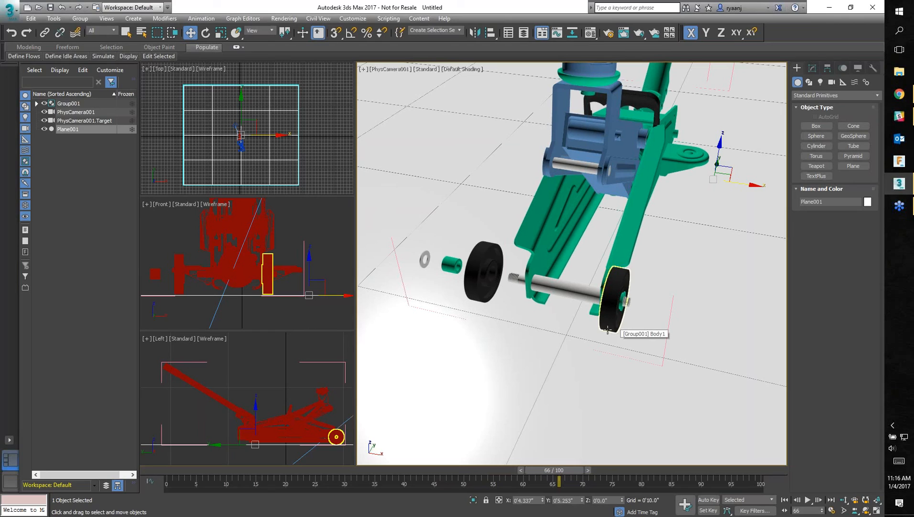
- Clear the selection and open the recent scene 2T Jack.max without saving the current one
{"action": "left_click", "coordinate": [306, 341]}
{"action": "left_click", "coordinate": [323, 315]}
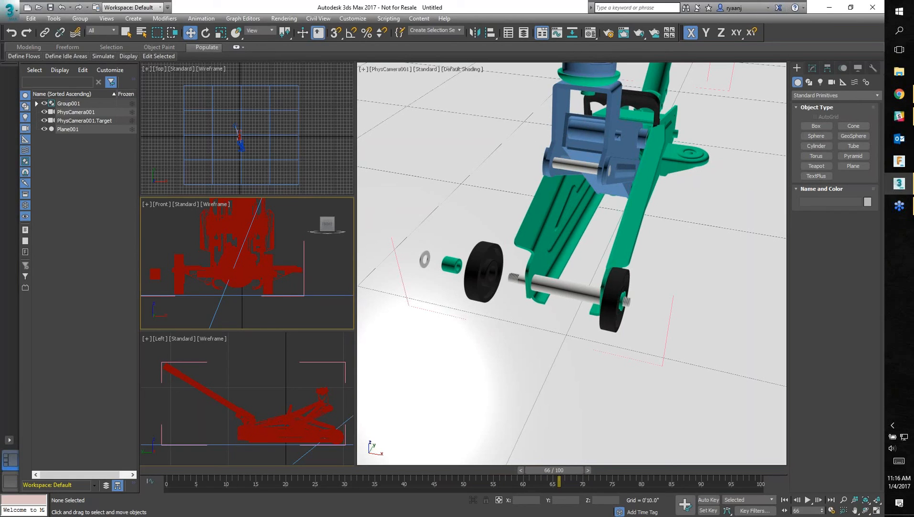
{"action": "left_click", "coordinate": [15, 15]}
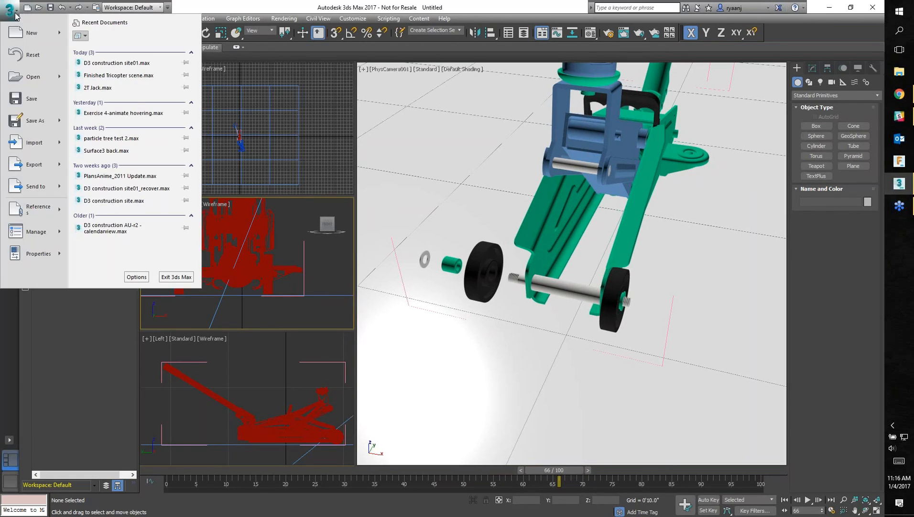
{"action": "left_click", "coordinate": [107, 88]}
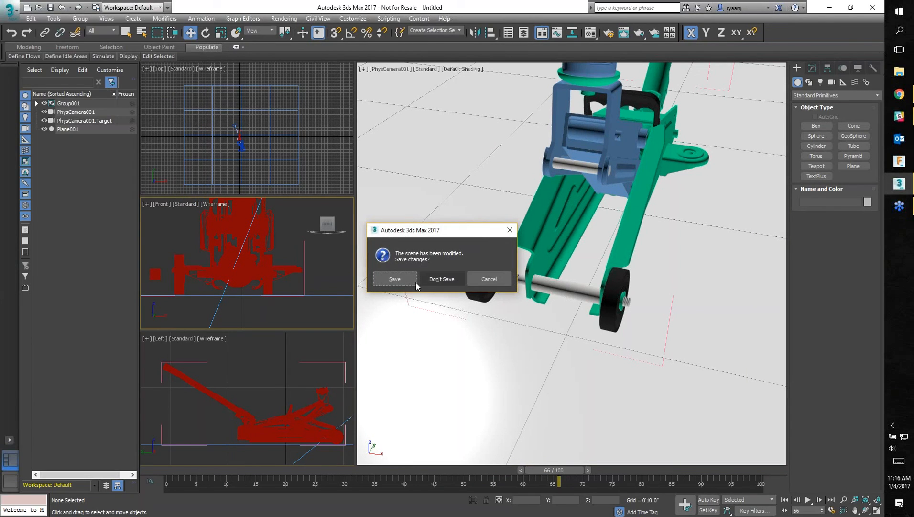
{"action": "left_click", "coordinate": [441, 280]}
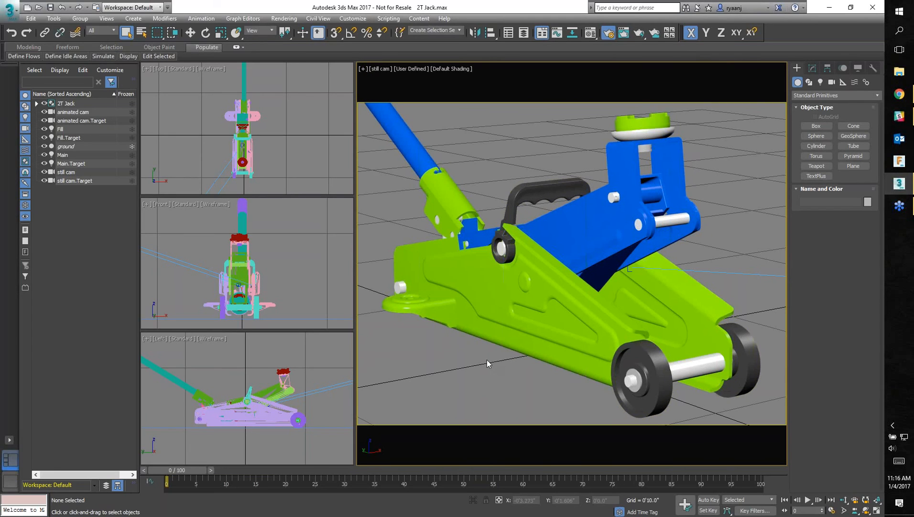
- Open the render setup, switch the renderer to ART Renderer and show its rendering parameters
{"action": "key", "text": "F10"}
{"action": "key", "text": "F3"}
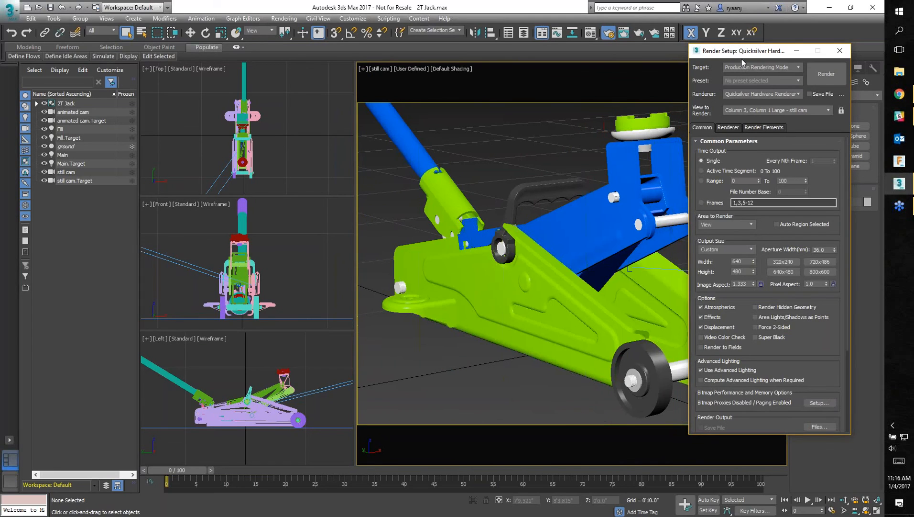
{"action": "left_click", "coordinate": [734, 128]}
{"action": "left_click", "coordinate": [706, 128]}
{"action": "left_click", "coordinate": [768, 94]}
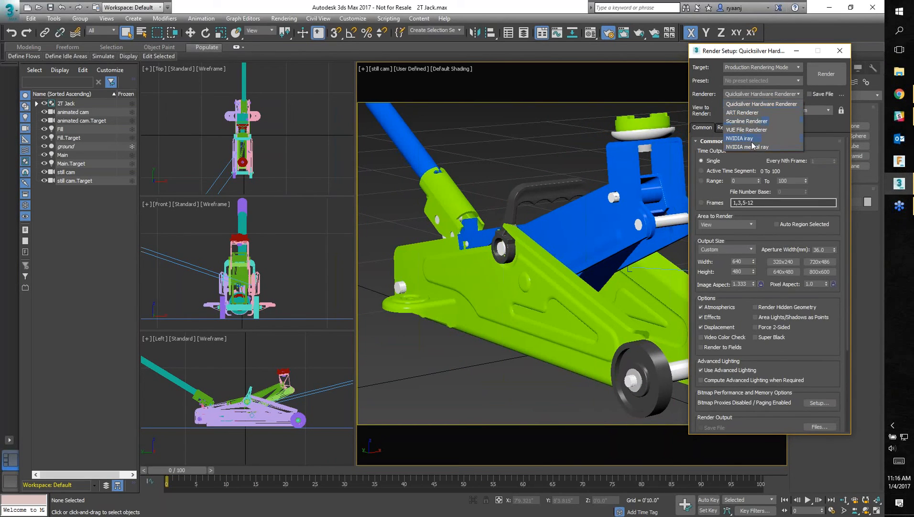
{"action": "left_click", "coordinate": [758, 113]}
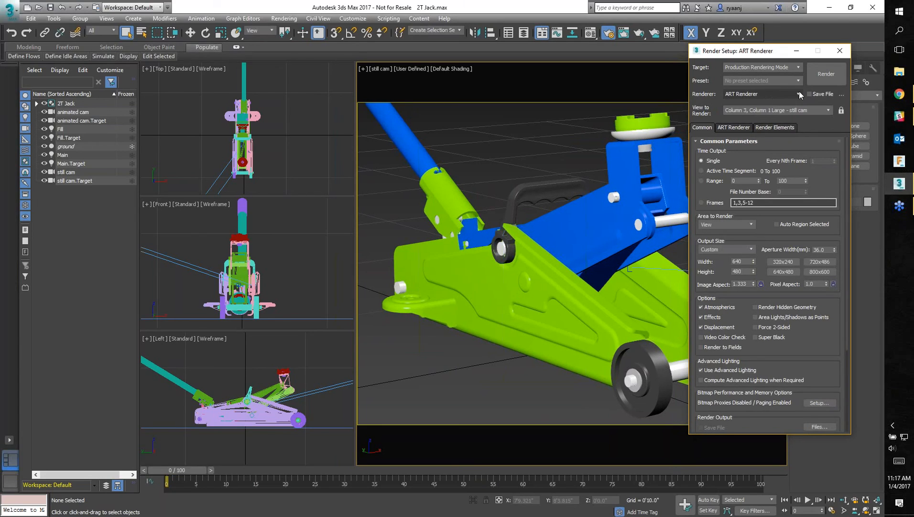
{"action": "left_click", "coordinate": [741, 128]}
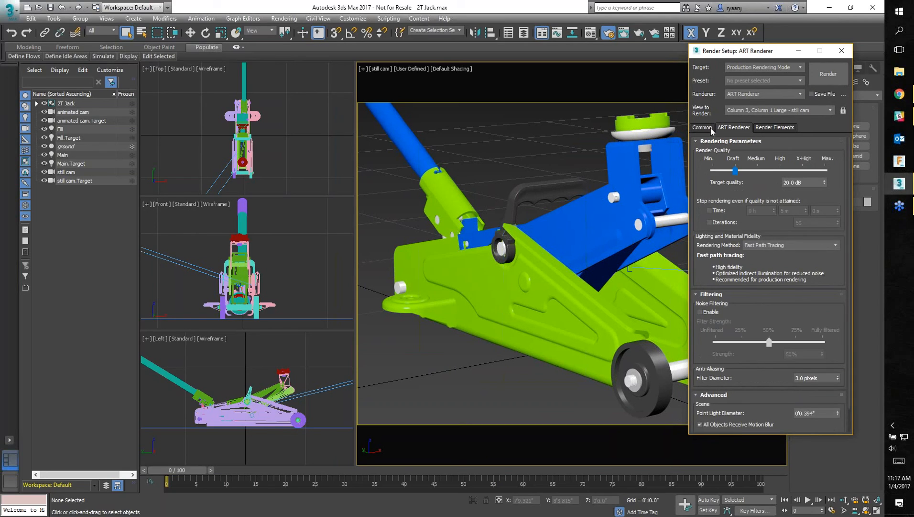
{"action": "left_click", "coordinate": [771, 95]}
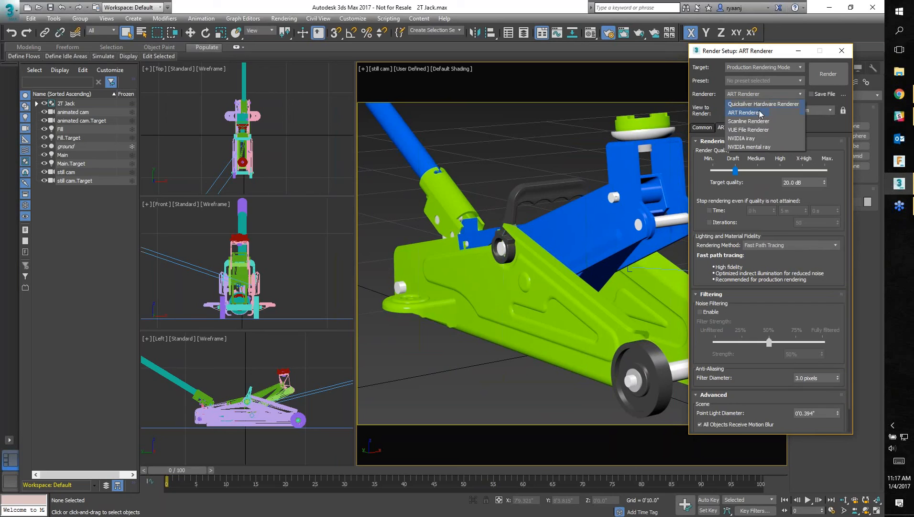
{"action": "left_click", "coordinate": [757, 112]}
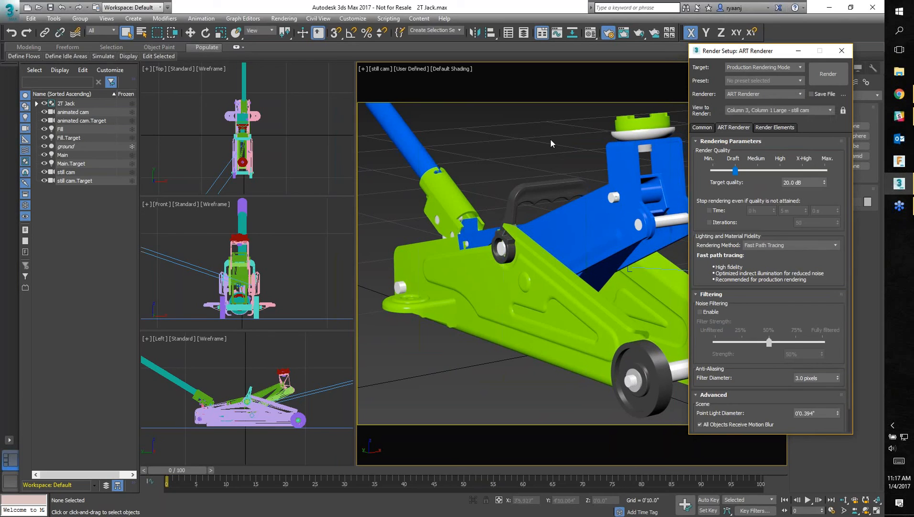
- Set the EV compensation for physical cameras to -2.0 in the environment exposure settings and close them
{"action": "right_click", "coordinate": [524, 128]}
{"action": "left_click", "coordinate": [499, 150]}
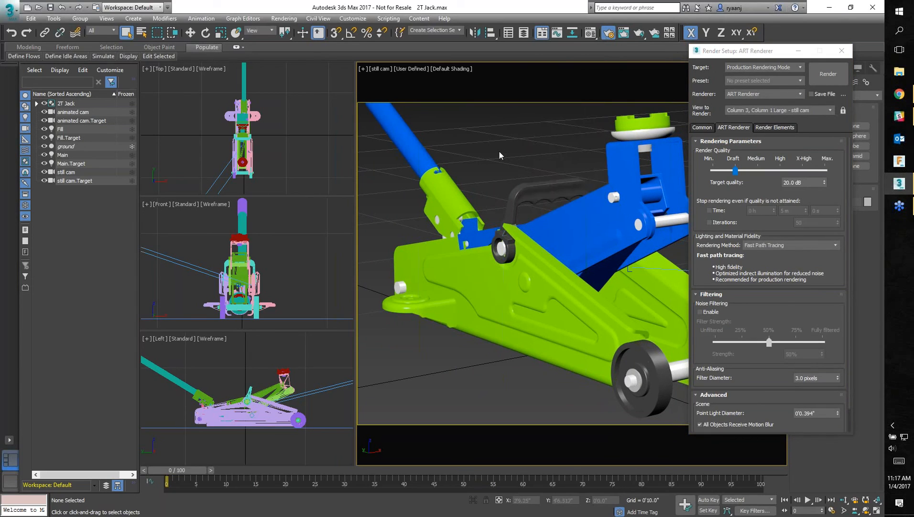
{"action": "key", "text": "8"}
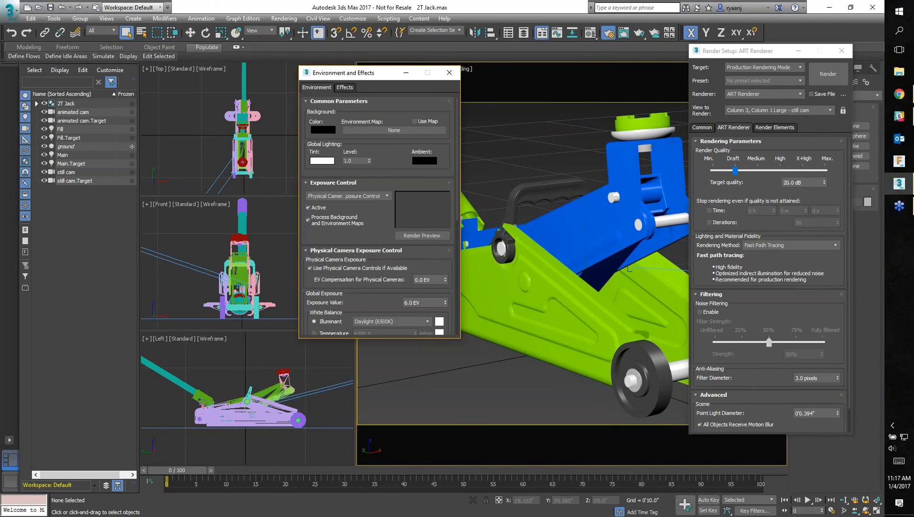
{"action": "double_click", "coordinate": [436, 279]}
{"action": "type", "text": "-2"}
{"action": "key", "text": "Tab"}
{"action": "key", "text": "Caps_Lock"}
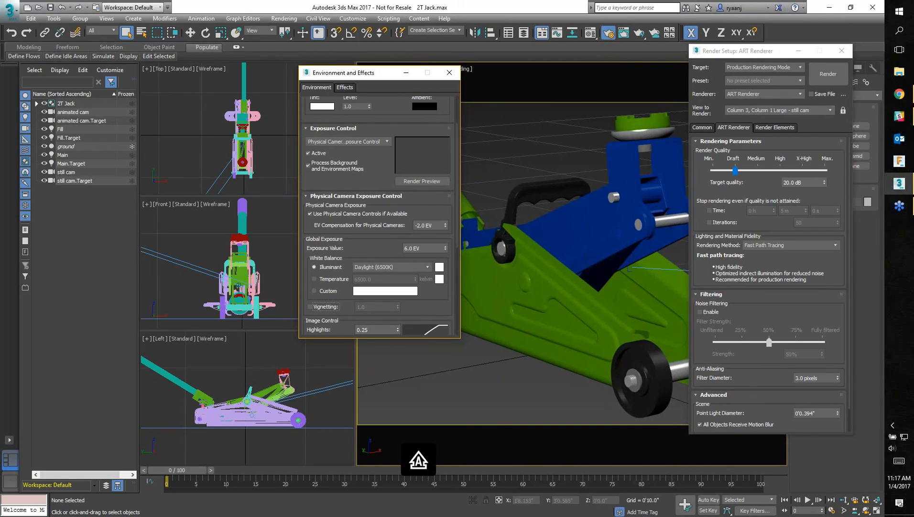
{"action": "left_click", "coordinate": [449, 73]}
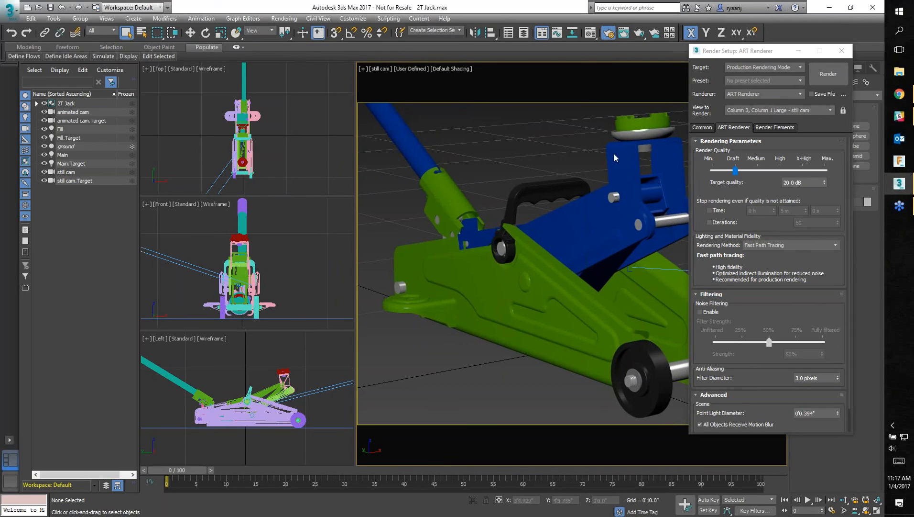
- Enable noise filtering for the ART Renderer
{"action": "left_click", "coordinate": [702, 312]}
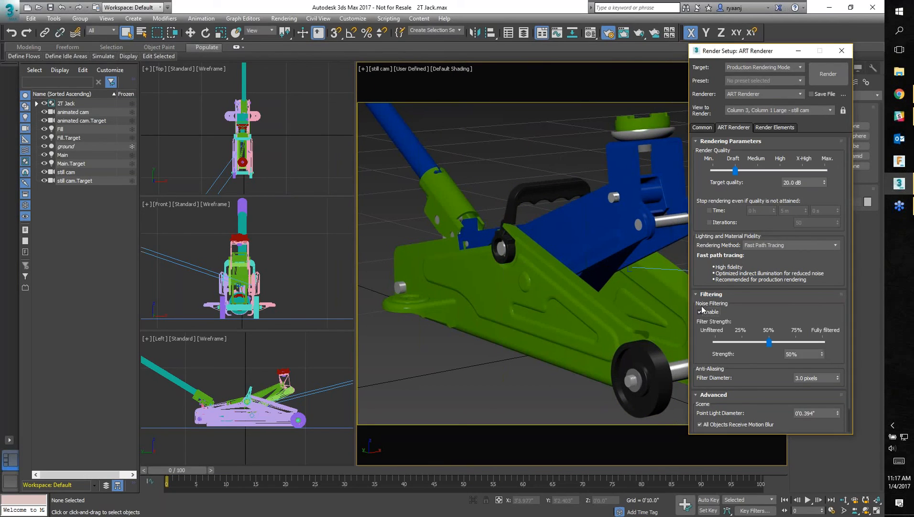
- Render the still cam view with the ART Renderer and close the rendered frame window
{"action": "left_click", "coordinate": [827, 76]}
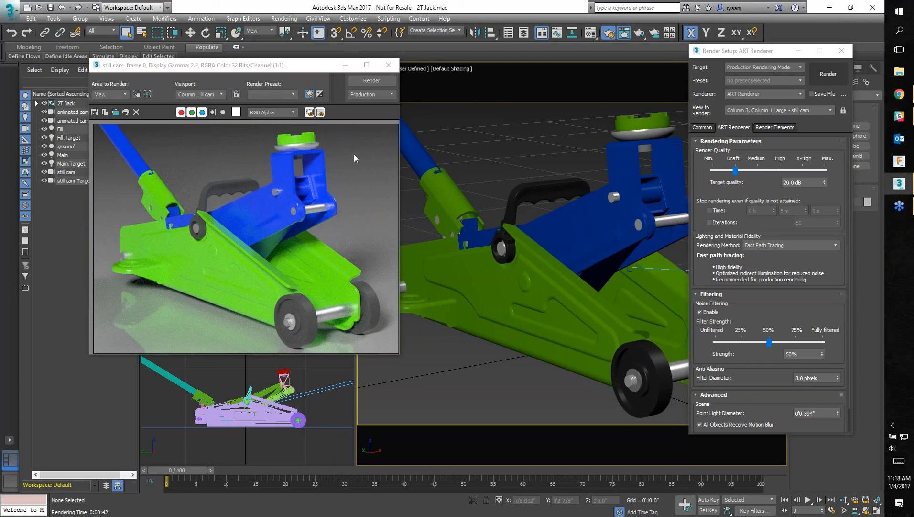
{"action": "left_click", "coordinate": [393, 69]}
- Switch the renderer to NVIDIA mental ray and check the physical camera exposure settings in the environment
{"action": "left_click", "coordinate": [747, 95]}
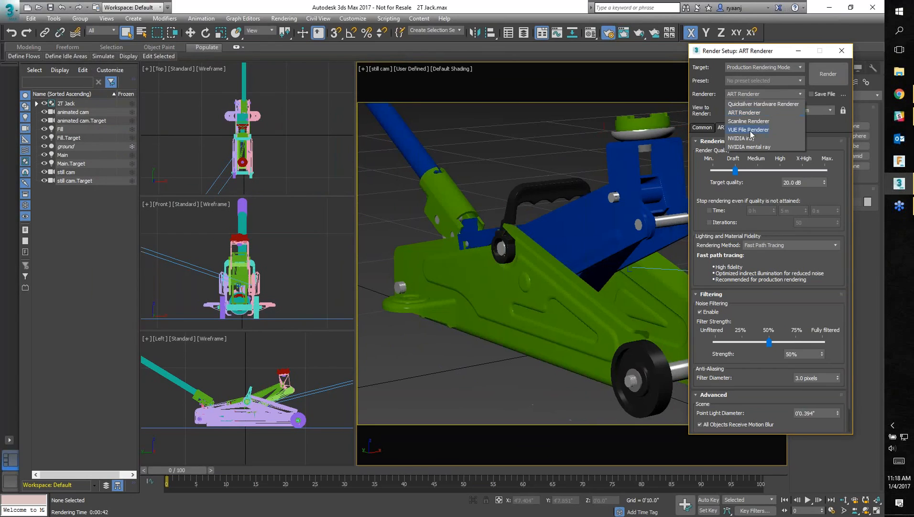
{"action": "left_click", "coordinate": [756, 146]}
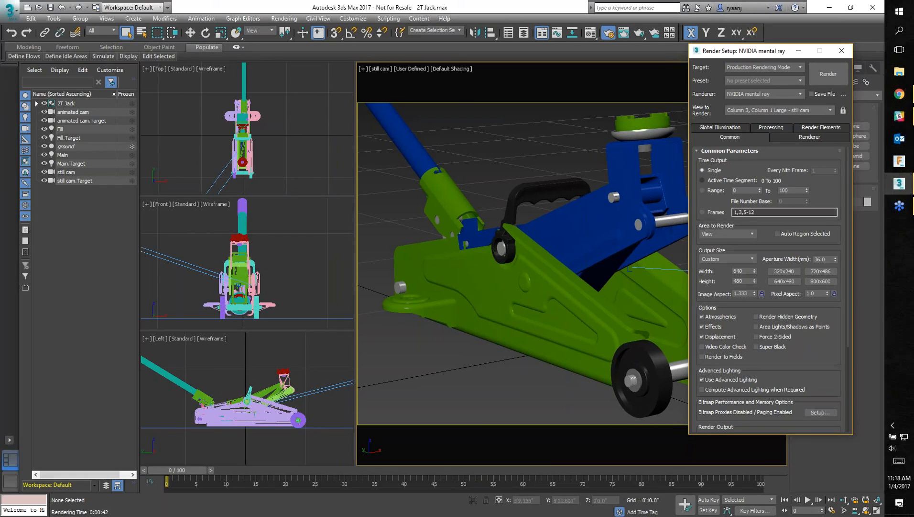
{"action": "left_click", "coordinate": [487, 159]}
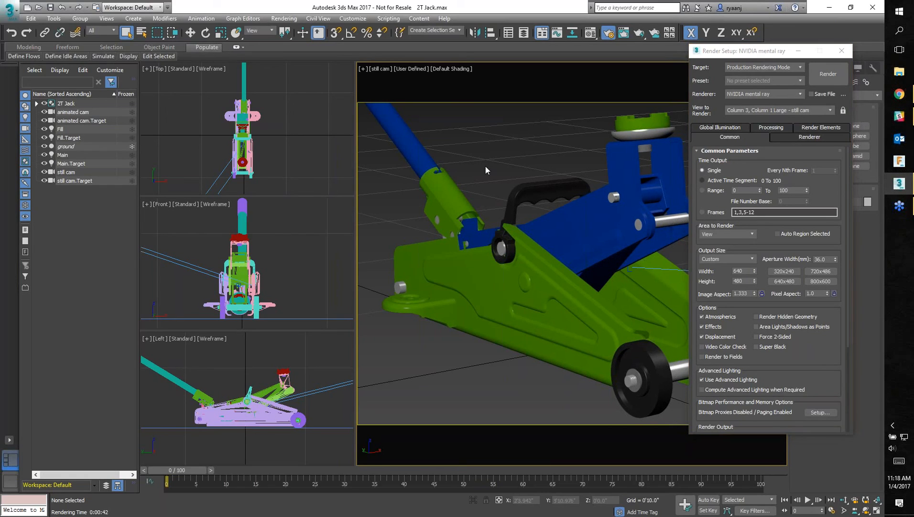
{"action": "key", "text": "8"}
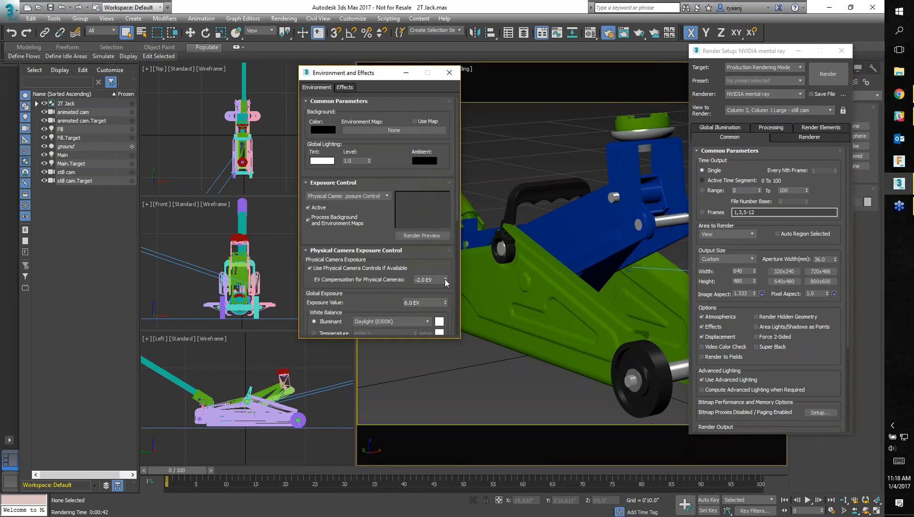
{"action": "left_click", "coordinate": [450, 72]}
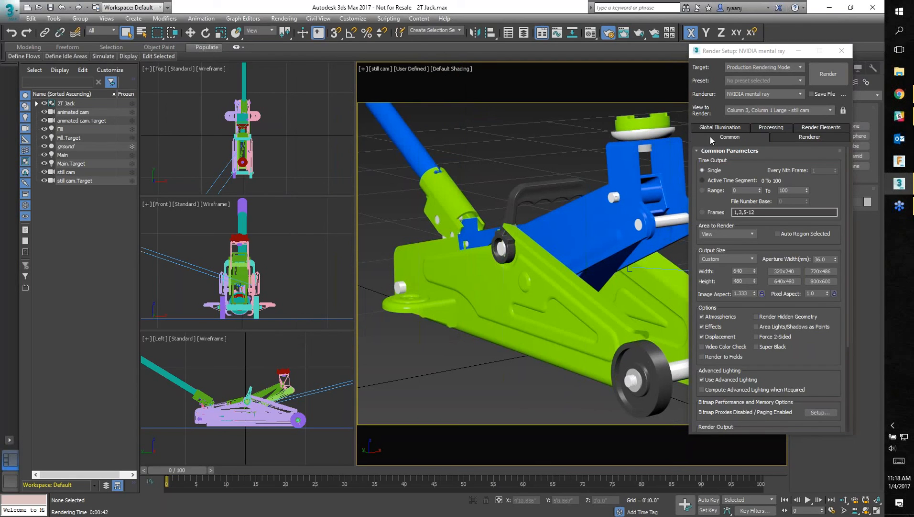
- Render the still cam view with mental ray, stop the render partway and close the rendered frame window
{"action": "left_click", "coordinate": [826, 75]}
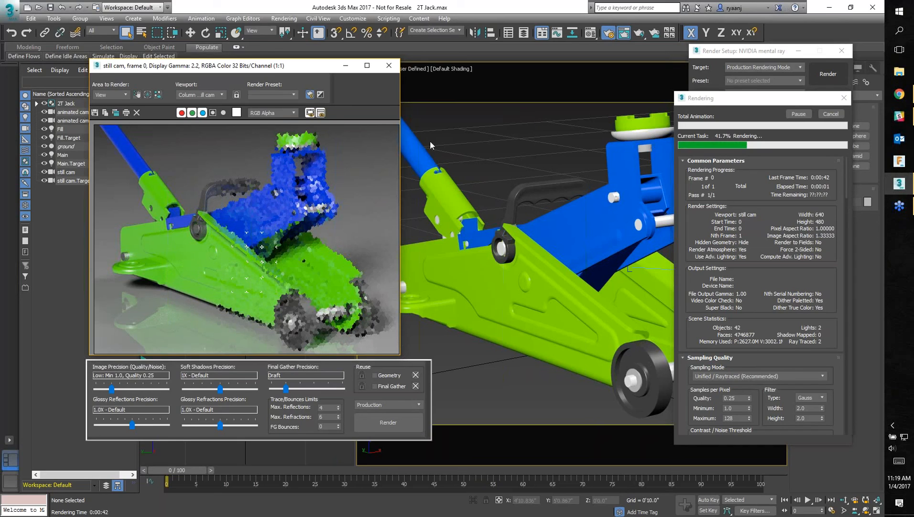
{"action": "key", "text": "Escape"}
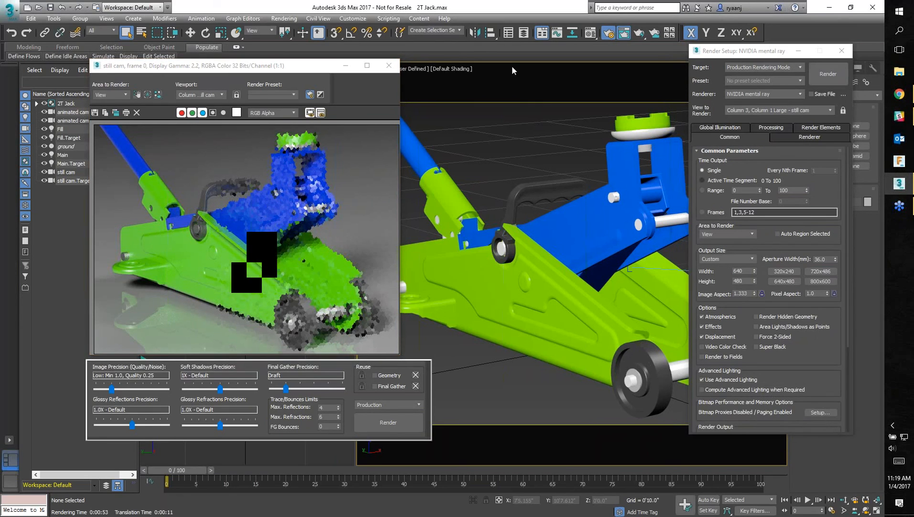
{"action": "left_click", "coordinate": [389, 65]}
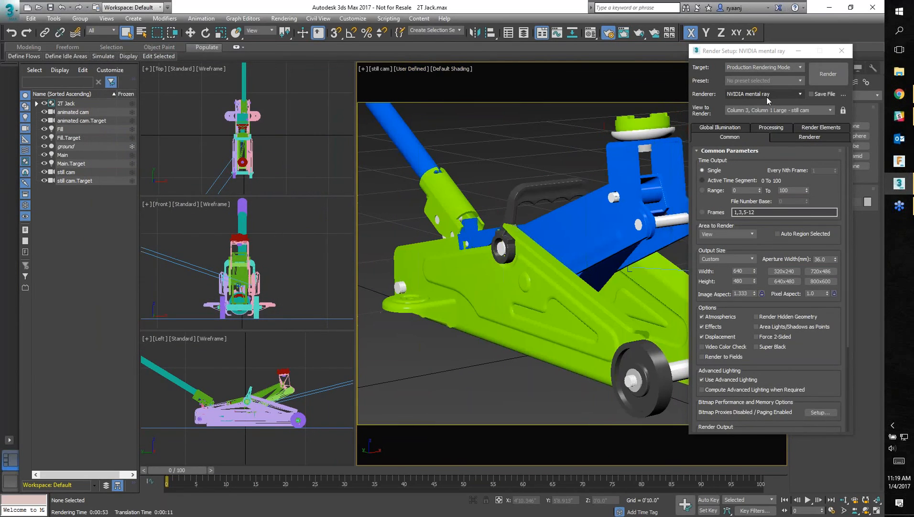
- Switch the renderer to Quicksilver Hardware Renderer, review its parameters and show the visual style and appearance settings
{"action": "left_click", "coordinate": [767, 96]}
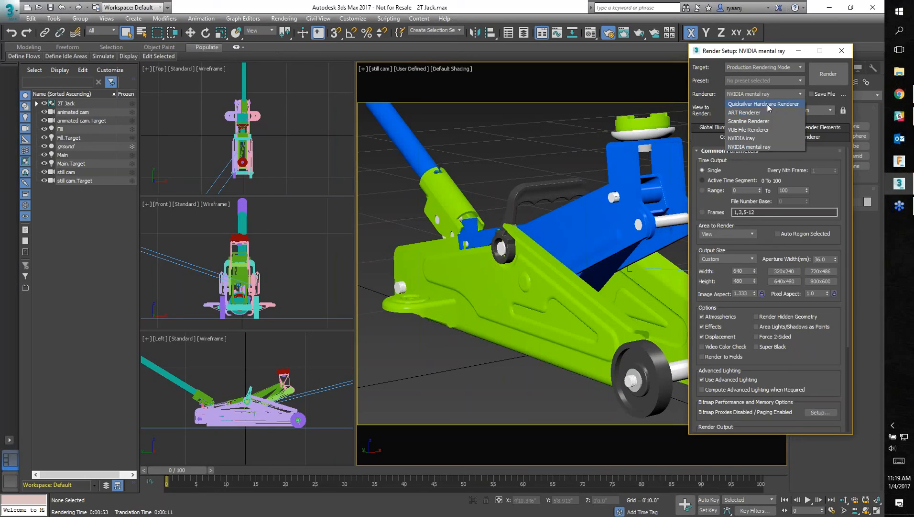
{"action": "left_click", "coordinate": [767, 103]}
{"action": "left_click", "coordinate": [729, 127]}
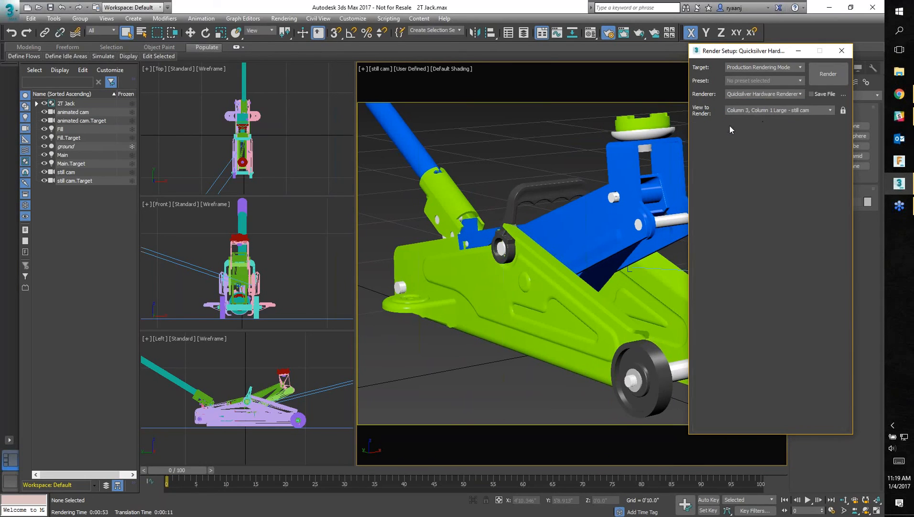
{"action": "left_click", "coordinate": [709, 142]}
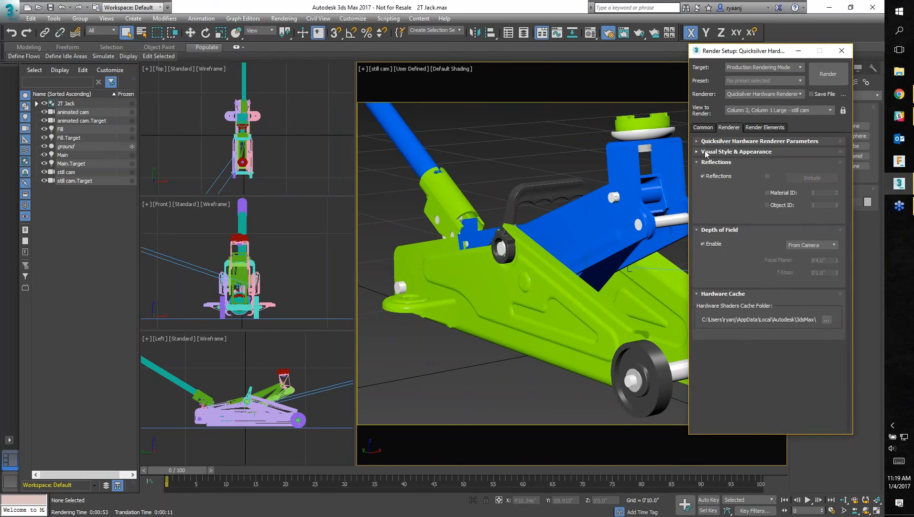
{"action": "left_click", "coordinate": [717, 141]}
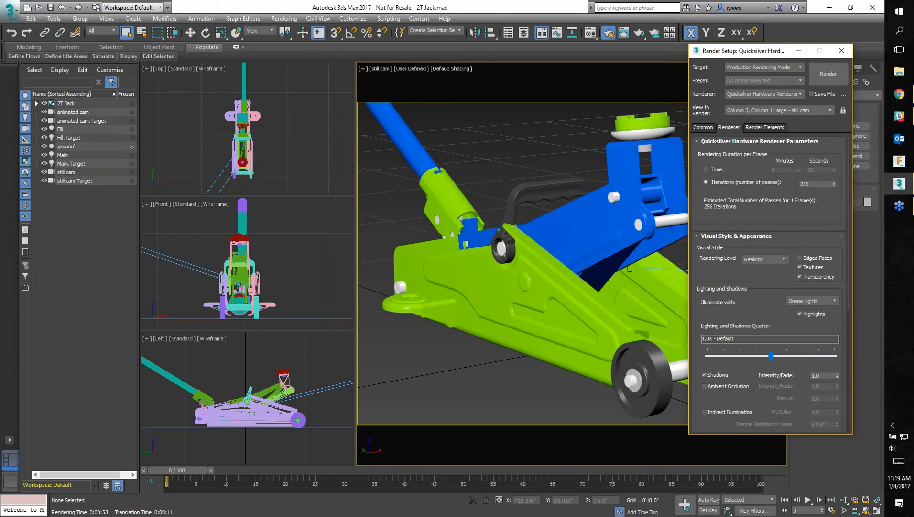
{"action": "left_click", "coordinate": [717, 141]}
- Set the rendering level to Color Ink, render the still cam view and close the rendered frame window
{"action": "left_click", "coordinate": [774, 175]}
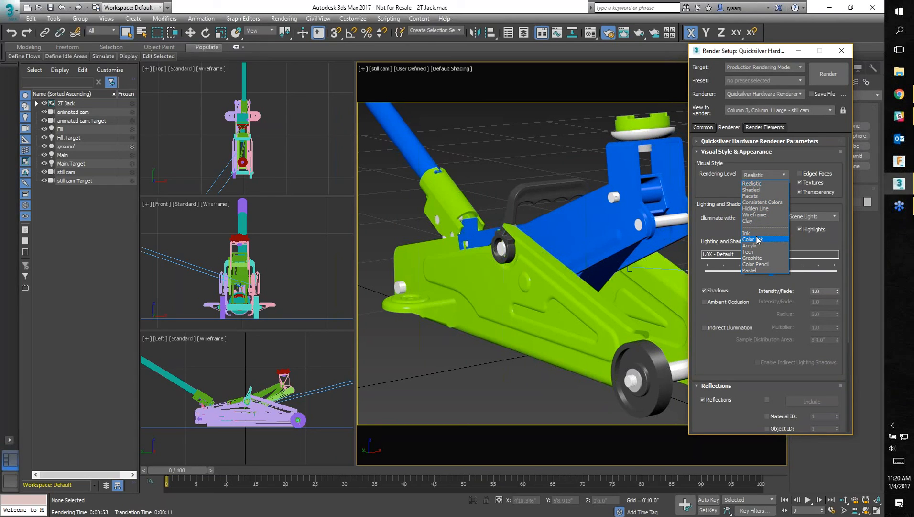
{"action": "left_click", "coordinate": [763, 240]}
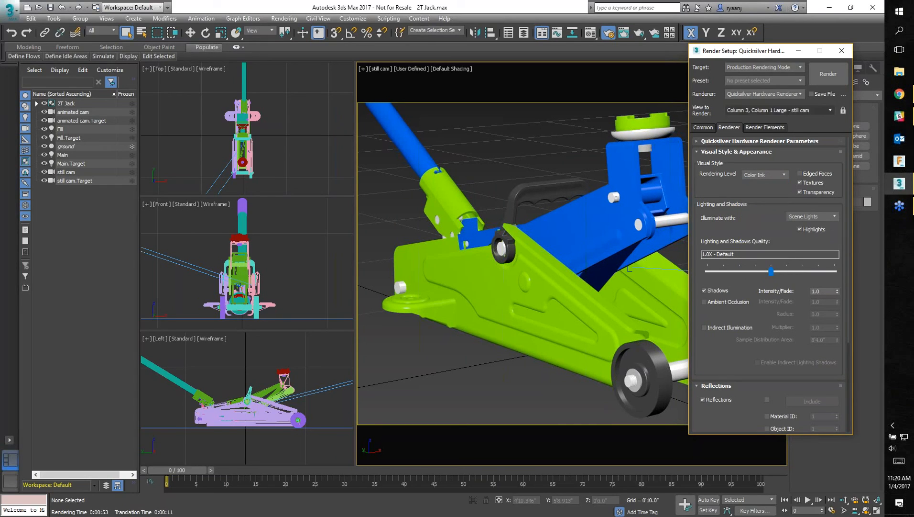
{"action": "left_click", "coordinate": [826, 73]}
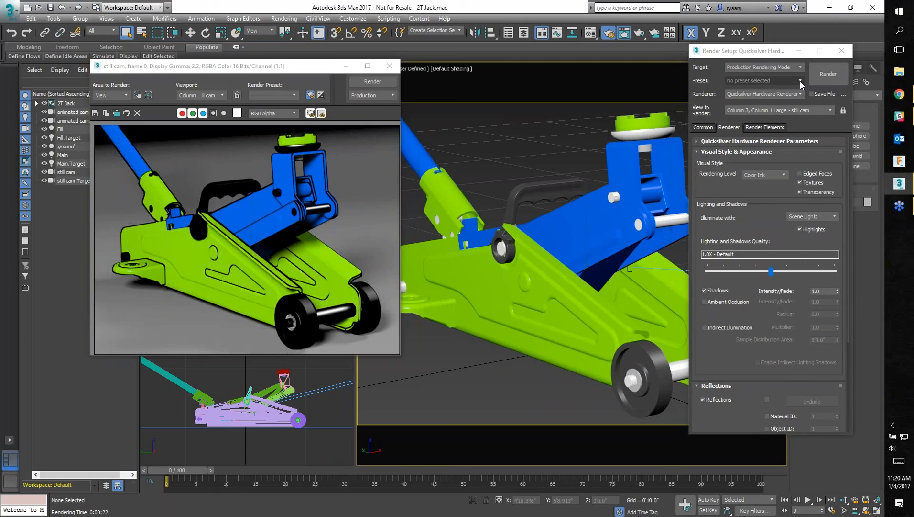
{"action": "left_click", "coordinate": [388, 66]}
- Set the rendering level to Tech and render the still cam view again
{"action": "left_click", "coordinate": [765, 176]}
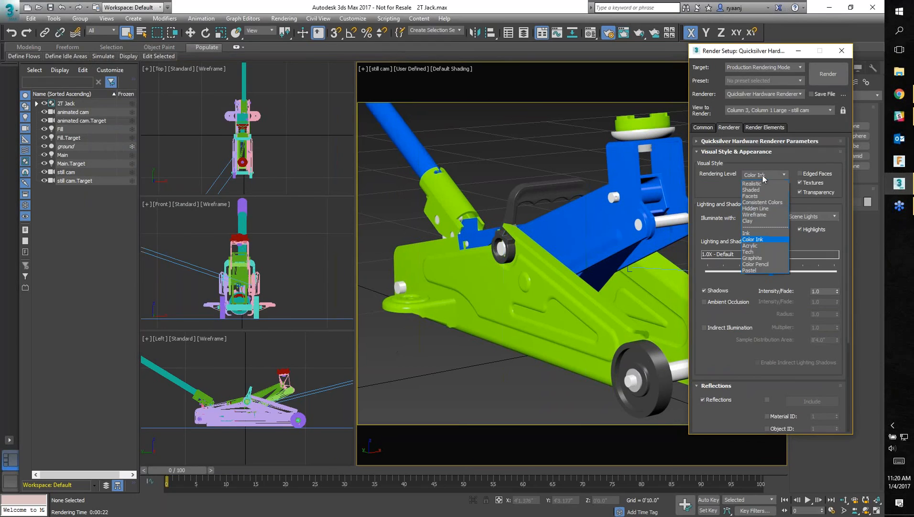
{"action": "left_click", "coordinate": [751, 252]}
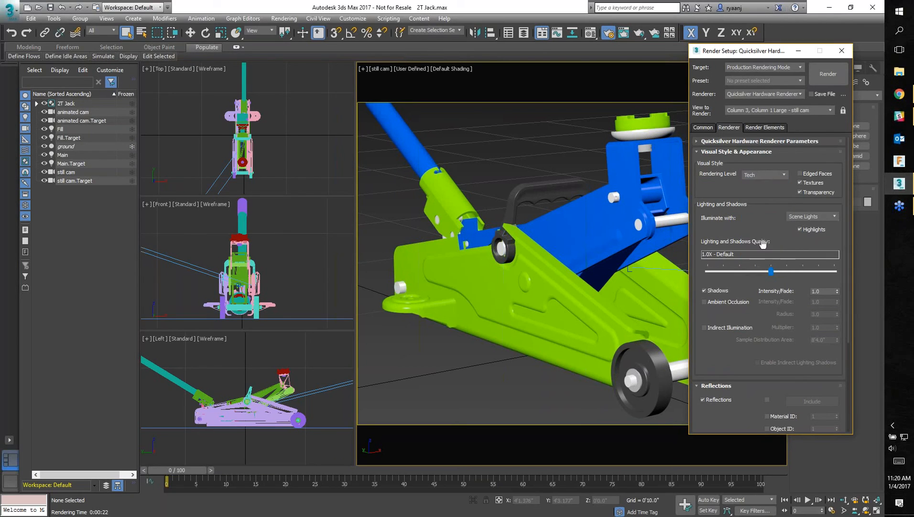
{"action": "left_click", "coordinate": [827, 74]}
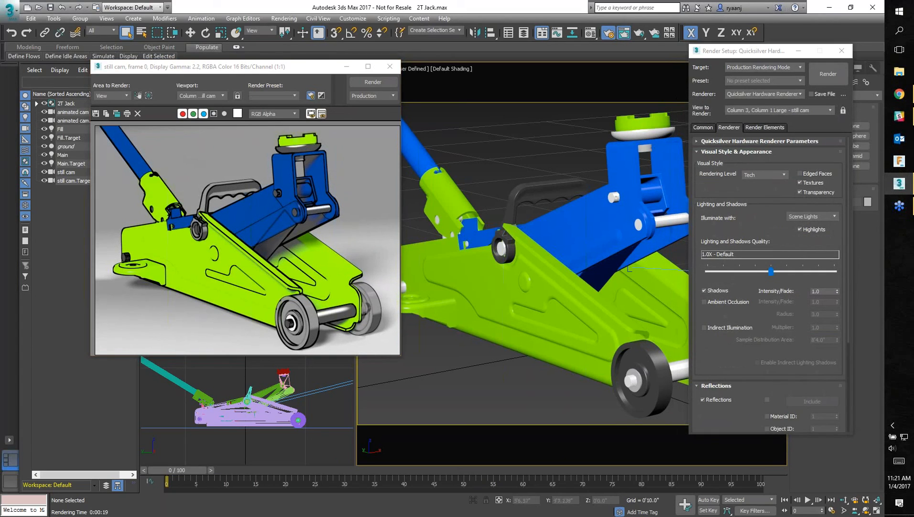
- Set the rendering level to Graphite, render the still cam view and close the rendered frame window
{"action": "left_click", "coordinate": [773, 175]}
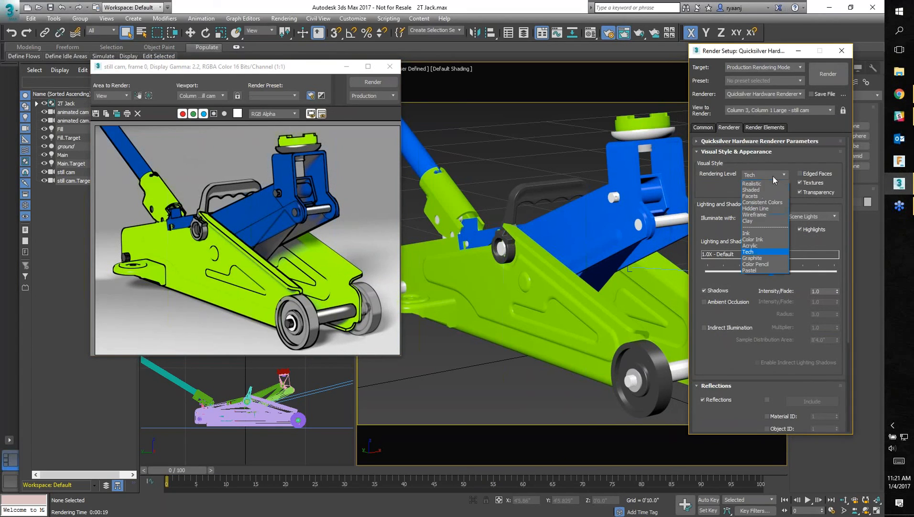
{"action": "left_click", "coordinate": [763, 258]}
{"action": "left_click", "coordinate": [822, 76]}
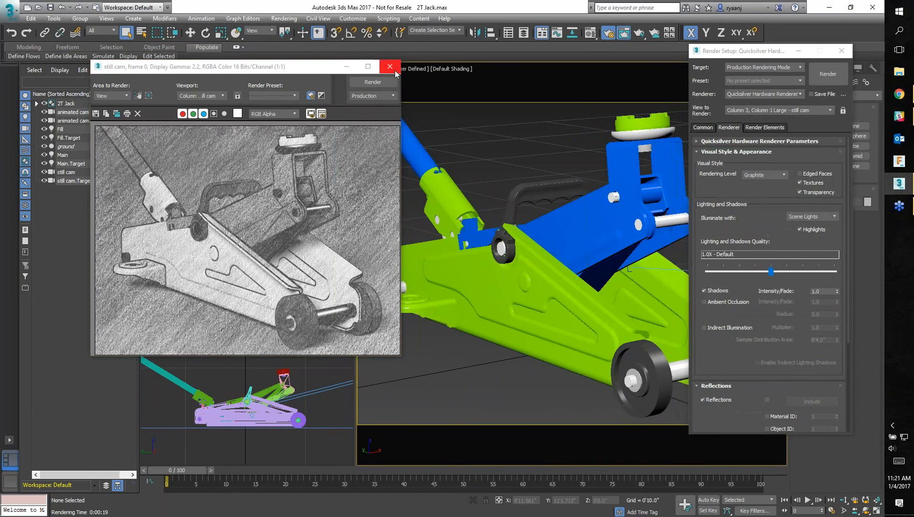
{"action": "left_click", "coordinate": [390, 67]}
- Set the rendering level to Hidden Line and close the render setup
{"action": "left_click", "coordinate": [777, 174]}
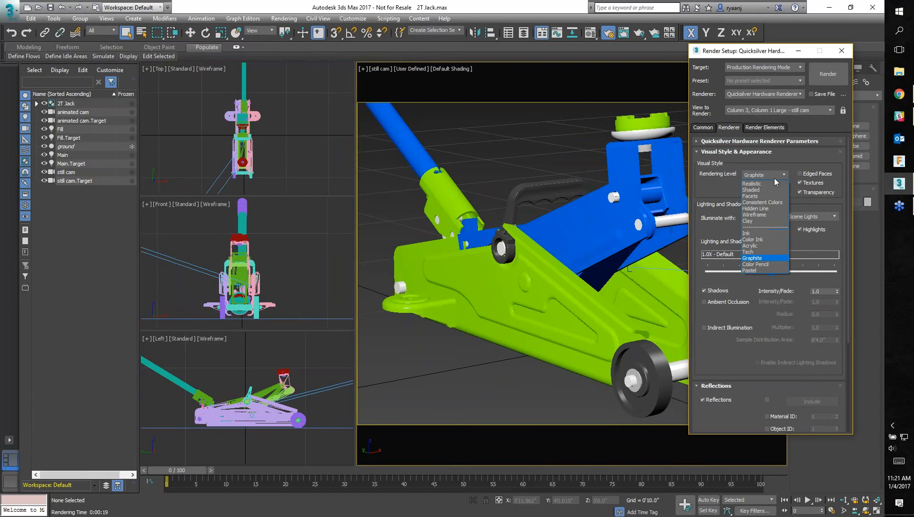
{"action": "left_click", "coordinate": [762, 209]}
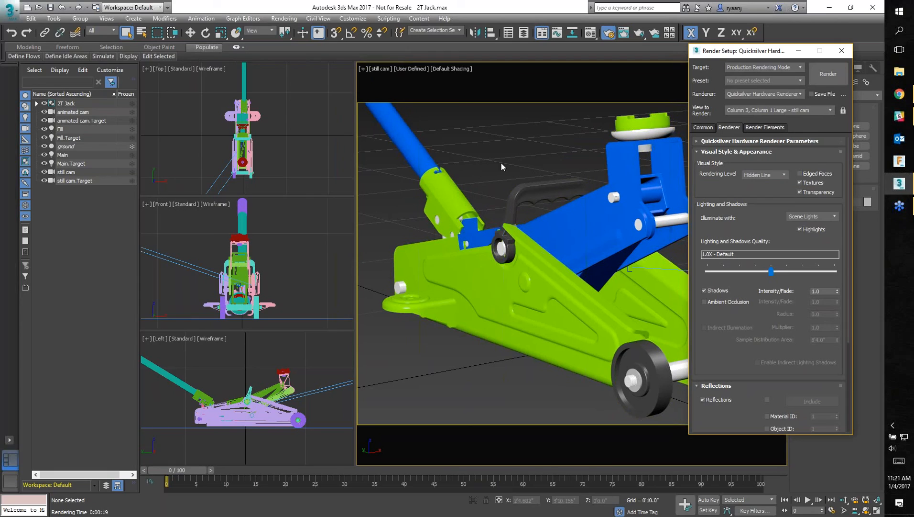
{"action": "left_click", "coordinate": [844, 56]}
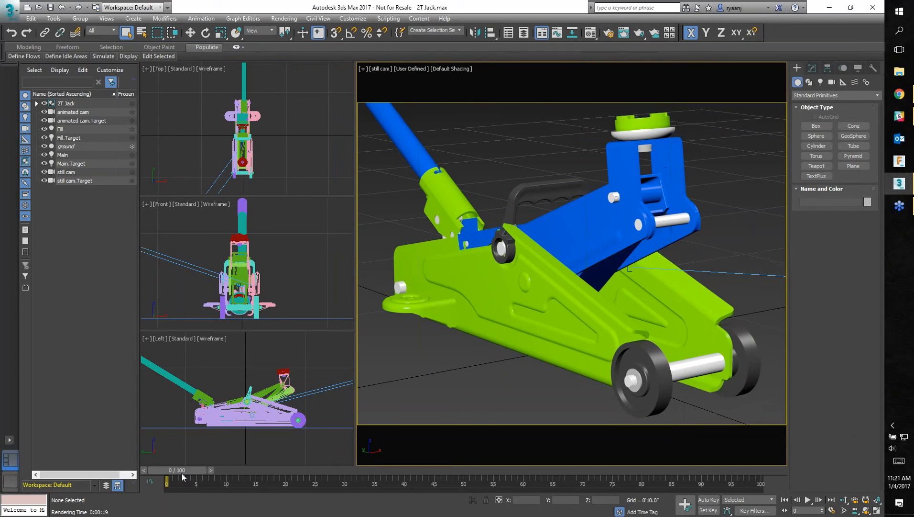
- Switch the large camera viewport from the still cam to the animated cam
{"action": "key", "text": "c"}
{"action": "left_click", "coordinate": [410, 201]}
{"action": "double_click", "coordinate": [409, 194]}
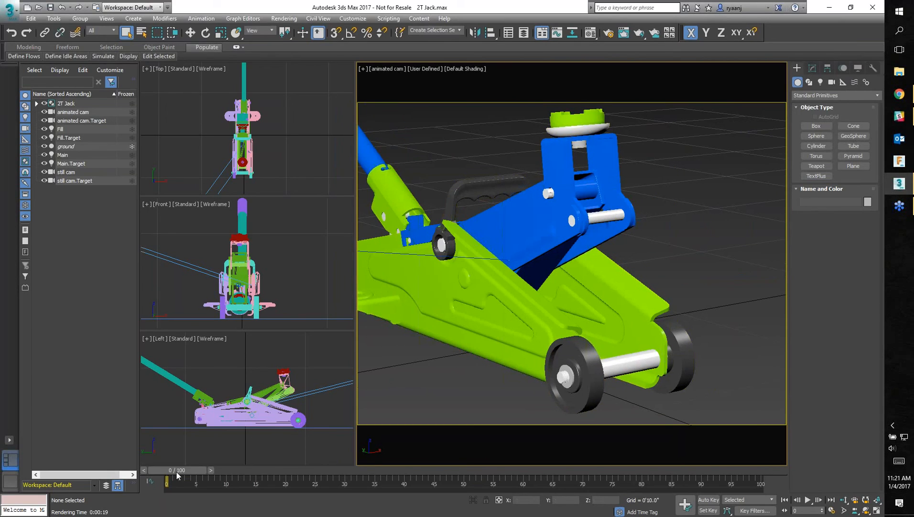
- Scrub through the jack's exploded-view animation as seen by the animated cam, stopping at frame 62
{"action": "left_click_drag", "start_coordinate": [179, 473], "coordinate": [307, 478]}
{"action": "left_click_drag", "start_coordinate": [329, 476], "coordinate": [460, 473]}
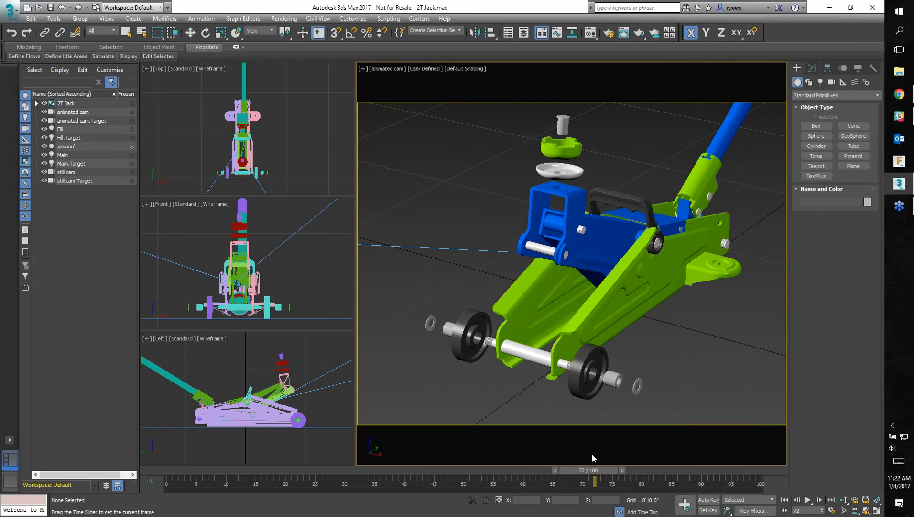
{"action": "left_click_drag", "start_coordinate": [498, 453], "coordinate": [553, 462]}
{"action": "left_click_drag", "start_coordinate": [460, 461], "coordinate": [549, 489]}
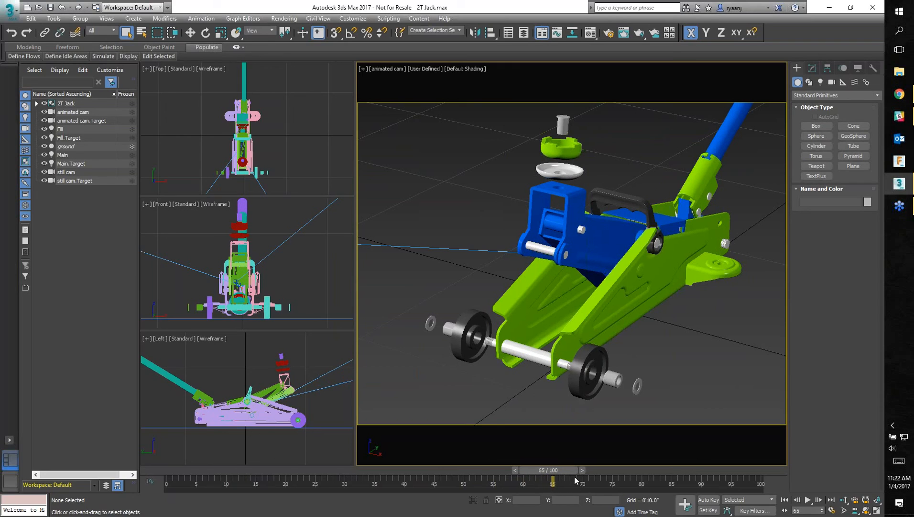
{"action": "mouse_move", "coordinate": [562, 469]}
{"action": "left_mouse_down"}
{"action": "mouse_move", "coordinate": [273, 473]}
{"action": "mouse_move", "coordinate": [551, 478]}
{"action": "left_mouse_up"}
- Open the recent scene D3 construction site01.max without saving the current one and scrub its animation to frame 121
{"action": "left_click", "coordinate": [10, 10]}
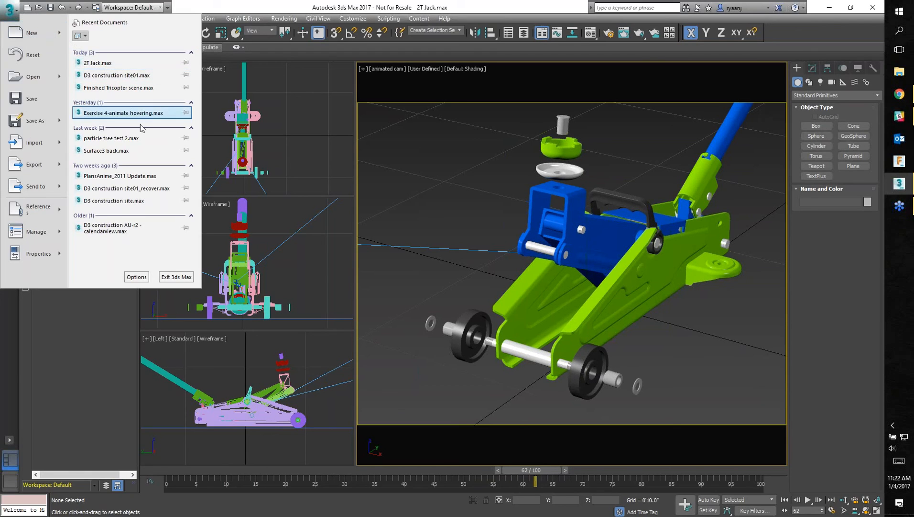
{"action": "left_click", "coordinate": [119, 75]}
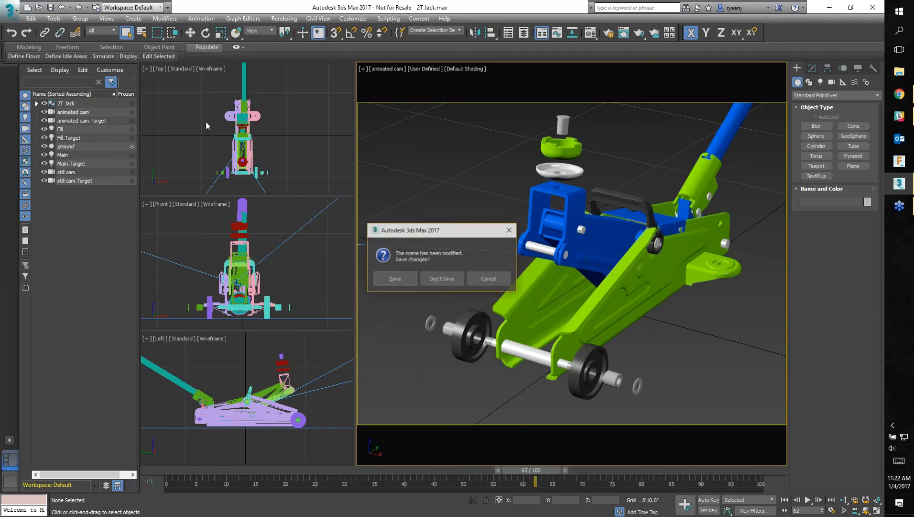
{"action": "left_click", "coordinate": [443, 280]}
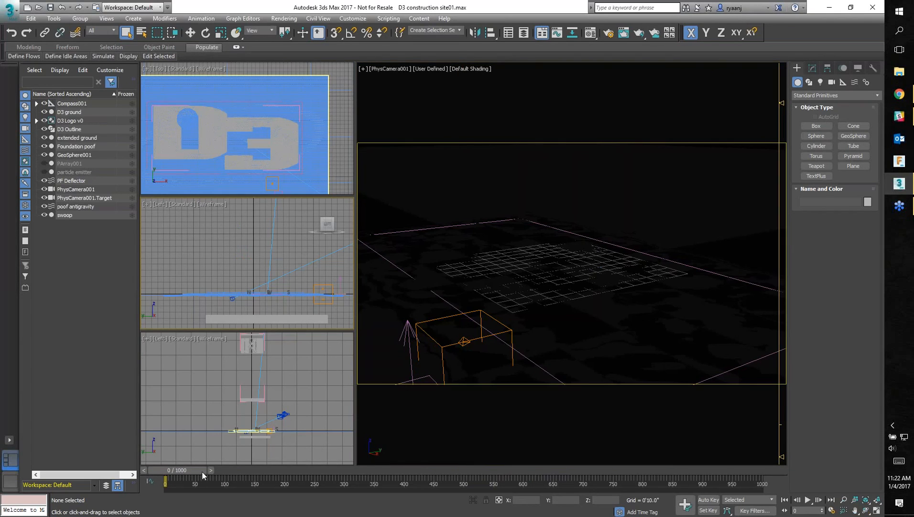
{"action": "left_click_drag", "start_coordinate": [180, 471], "coordinate": [238, 481]}
- Open the recent scene Finished Tricopter scene.max and expand Tricopter rendering assembly.iam in the scene hierarchy
{"action": "left_click", "coordinate": [9, 10]}
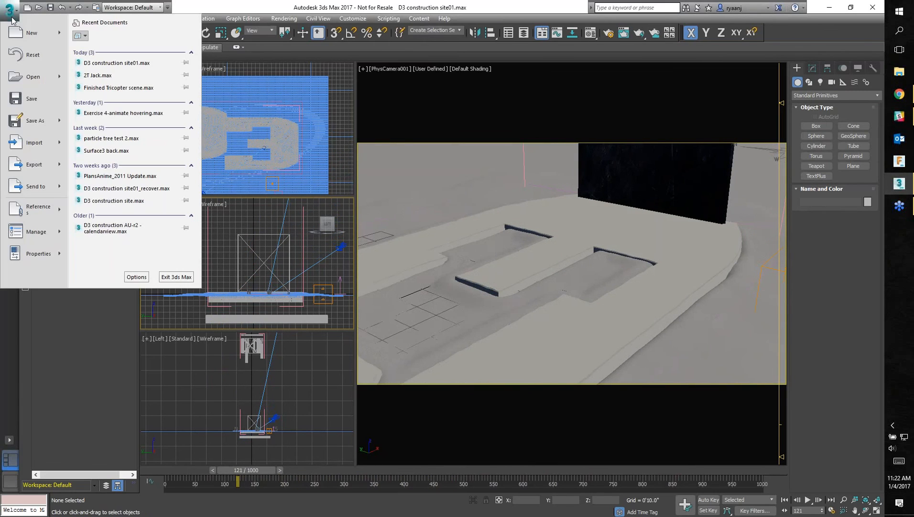
{"action": "left_click", "coordinate": [105, 88]}
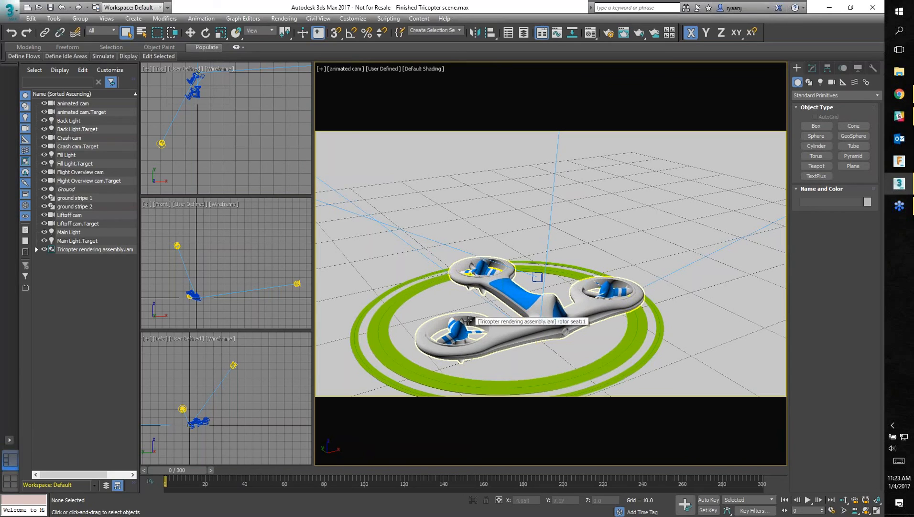
{"action": "left_click", "coordinate": [36, 250]}
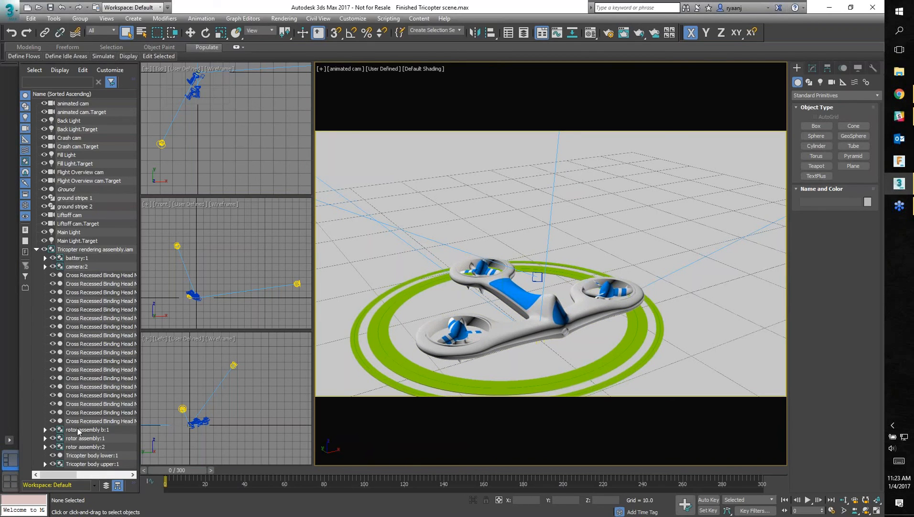
- Open the Tricopter rendering assembly group, select rotor assembly b:1 inside it, and close the group again
{"action": "left_click", "coordinate": [445, 336]}
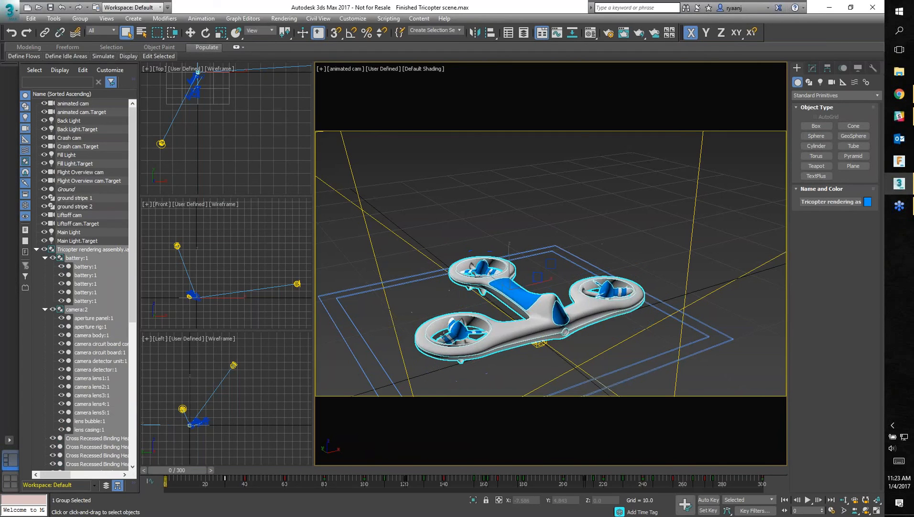
{"action": "left_click", "coordinate": [79, 18]}
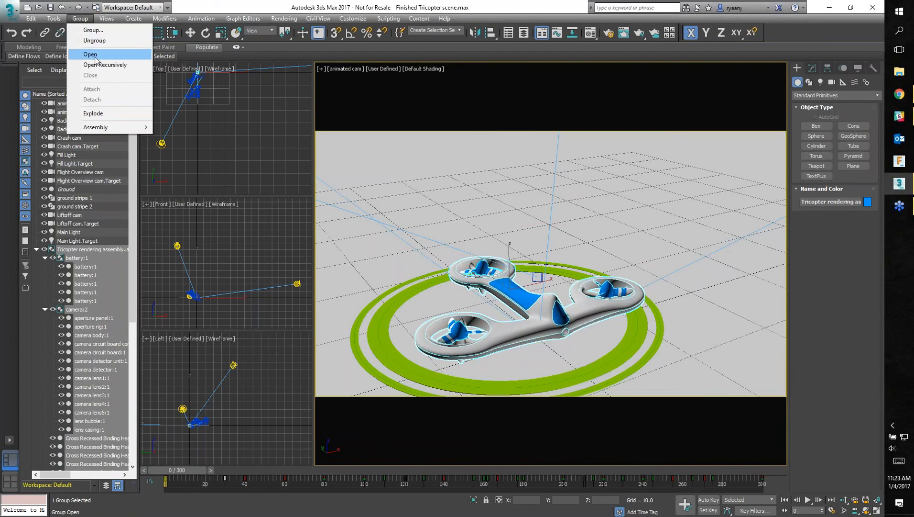
{"action": "left_click", "coordinate": [91, 55]}
{"action": "left_click", "coordinate": [459, 328]}
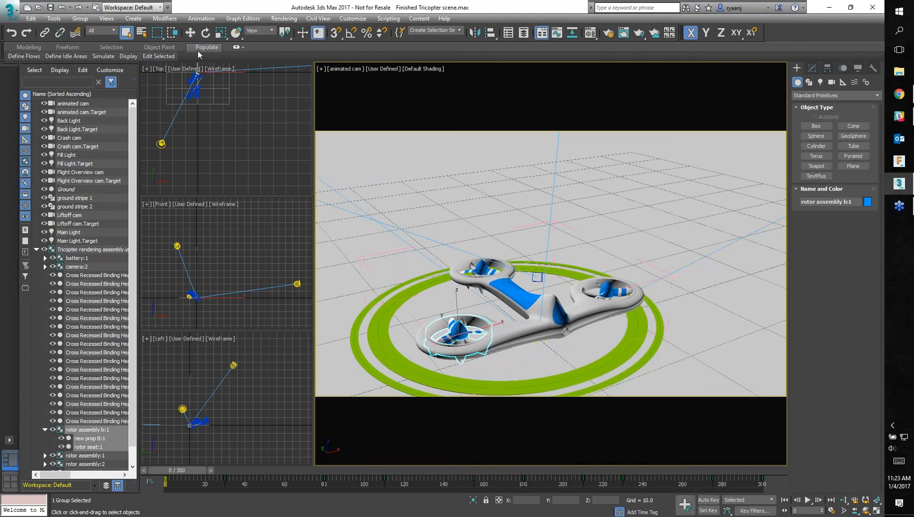
{"action": "left_click", "coordinate": [79, 18]}
{"action": "left_click", "coordinate": [90, 76]}
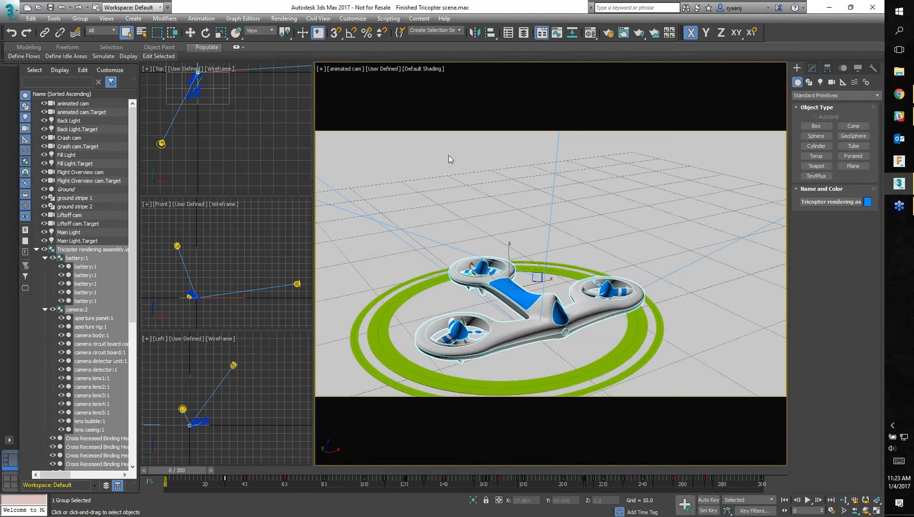
- Switch the large camera viewport to the Crash cam and scrub through the tricopter's flight, stopping at frame 64
{"action": "mouse_move", "coordinate": [192, 467]}
{"action": "left_mouse_down"}
{"action": "mouse_move", "coordinate": [253, 476]}
{"action": "mouse_move", "coordinate": [197, 459]}
{"action": "mouse_move", "coordinate": [205, 457]}
{"action": "mouse_move", "coordinate": [425, 487]}
{"action": "mouse_move", "coordinate": [699, 508]}
{"action": "mouse_move", "coordinate": [580, 466]}
{"action": "mouse_move", "coordinate": [182, 453]}
{"action": "mouse_move", "coordinate": [407, 461]}
{"action": "mouse_move", "coordinate": [458, 473]}
{"action": "mouse_move", "coordinate": [288, 454]}
{"action": "mouse_move", "coordinate": [194, 466]}
{"action": "left_mouse_up"}
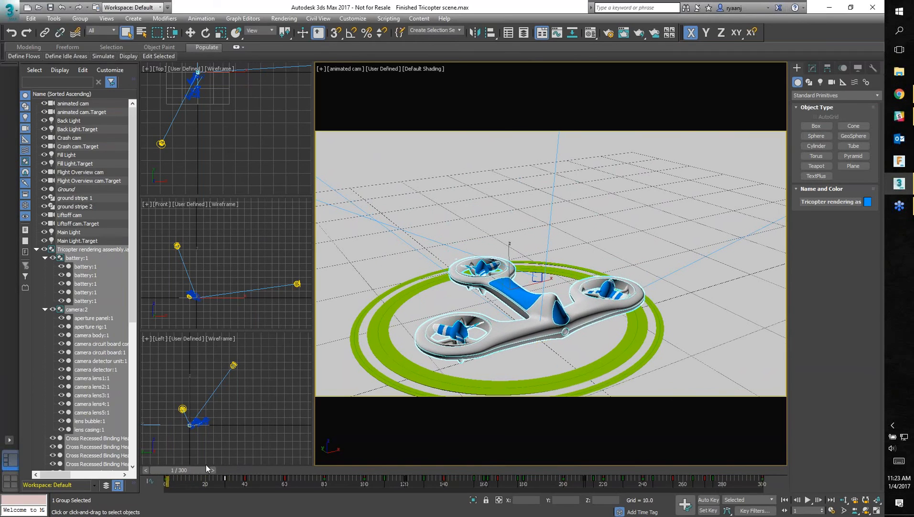
{"action": "key", "text": "c"}
{"action": "double_click", "coordinate": [405, 201]}
{"action": "left_click_drag", "start_coordinate": [189, 470], "coordinate": [276, 468]}
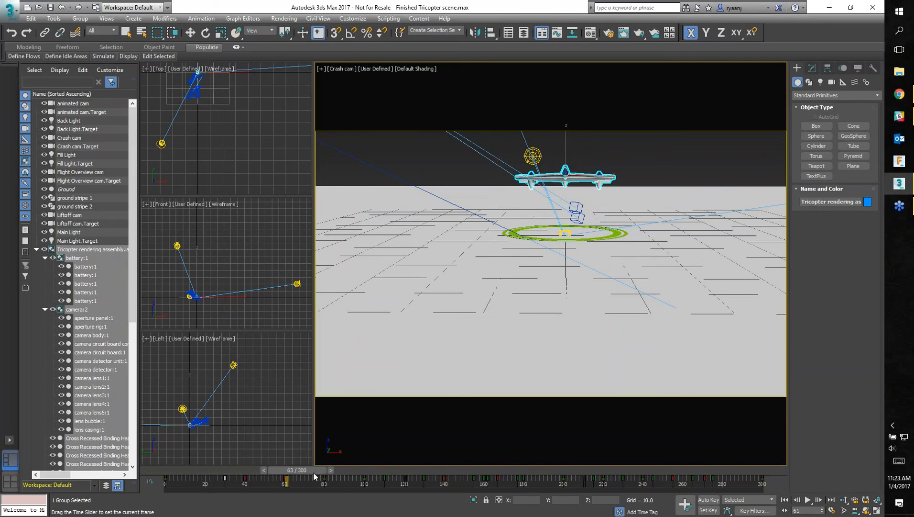
{"action": "left_click_drag", "start_coordinate": [355, 473], "coordinate": [290, 502]}
- Switch the large viewport to the Flight Overview cam and scrub the animation back to frame 0
{"action": "key", "text": "c"}
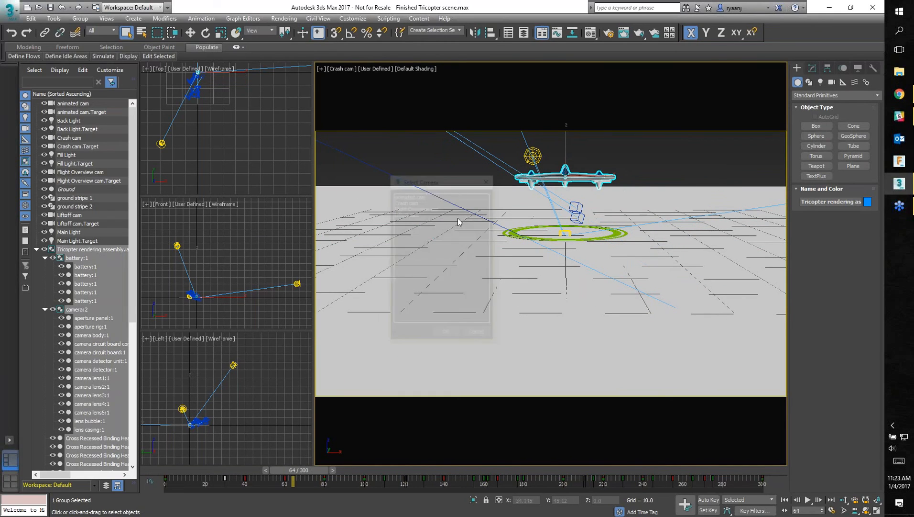
{"action": "double_click", "coordinate": [417, 207]}
{"action": "left_click_drag", "start_coordinate": [302, 476], "coordinate": [140, 497]}
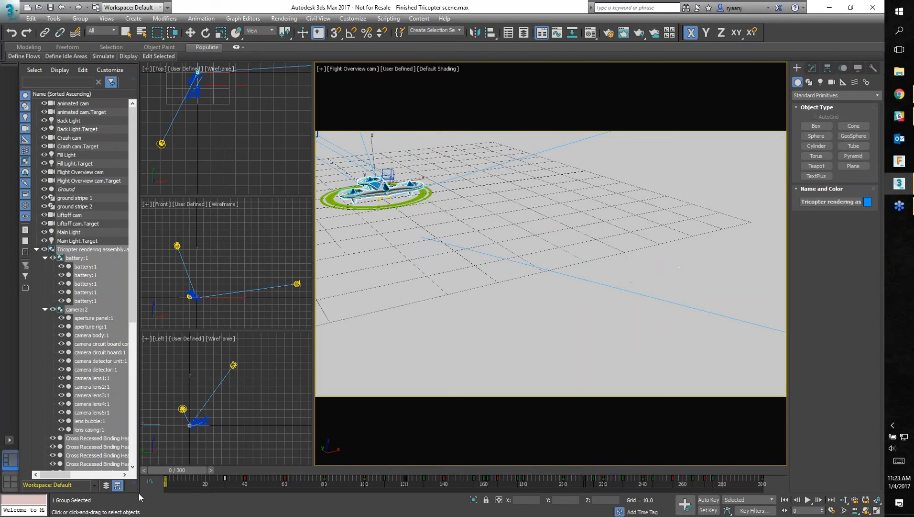
- Switch the large viewport back to the animated cam, play the tricopter animation, and stop the playback
{"action": "key", "text": "c"}
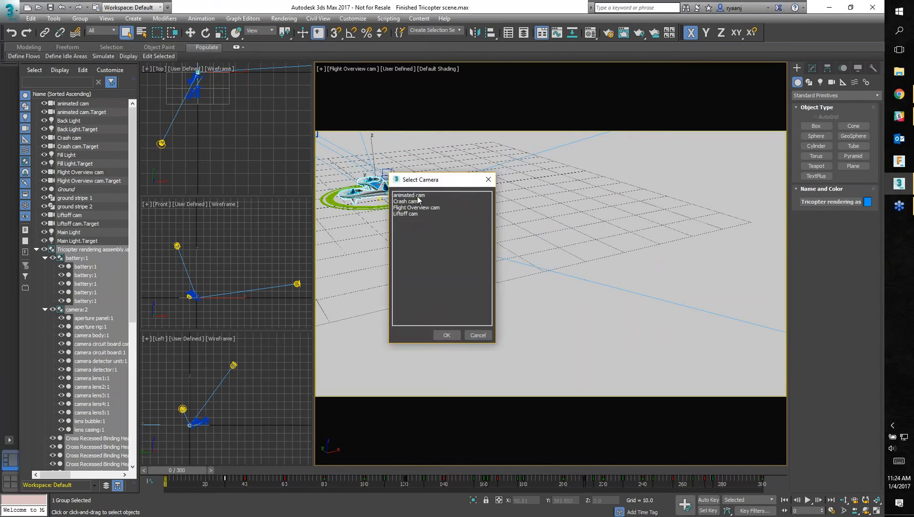
{"action": "double_click", "coordinate": [411, 195]}
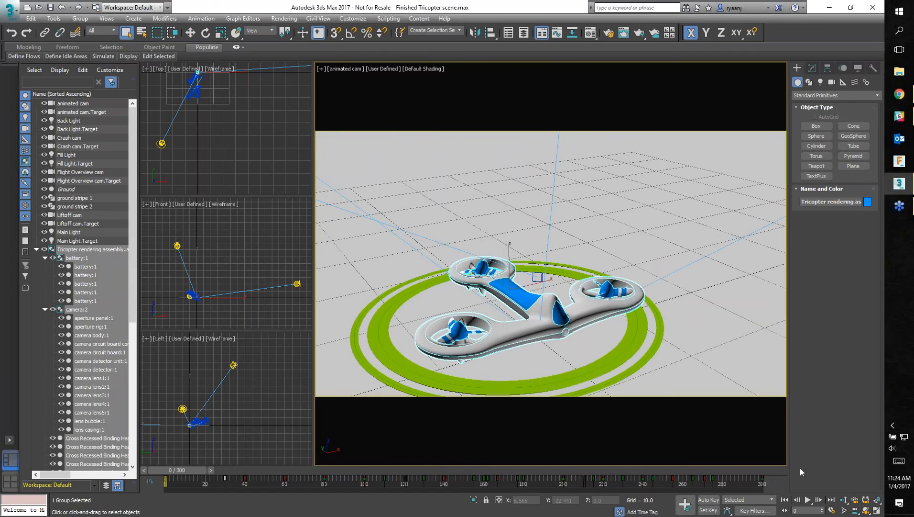
{"action": "left_click", "coordinate": [809, 500]}
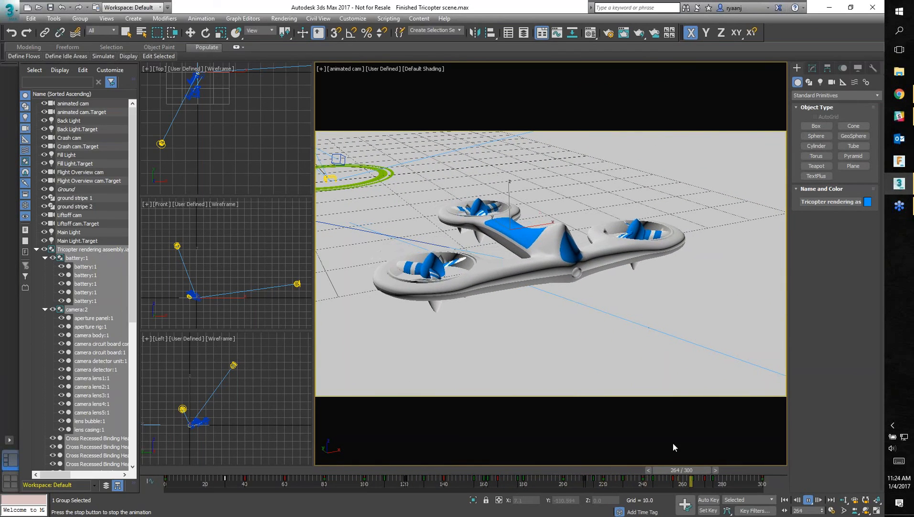
{"action": "left_click", "coordinate": [808, 500]}
- Open the RAM Player and browse for Channel A's file in the sample renderings folder's drone explosion MR subfolder
{"action": "left_click", "coordinate": [284, 18]}
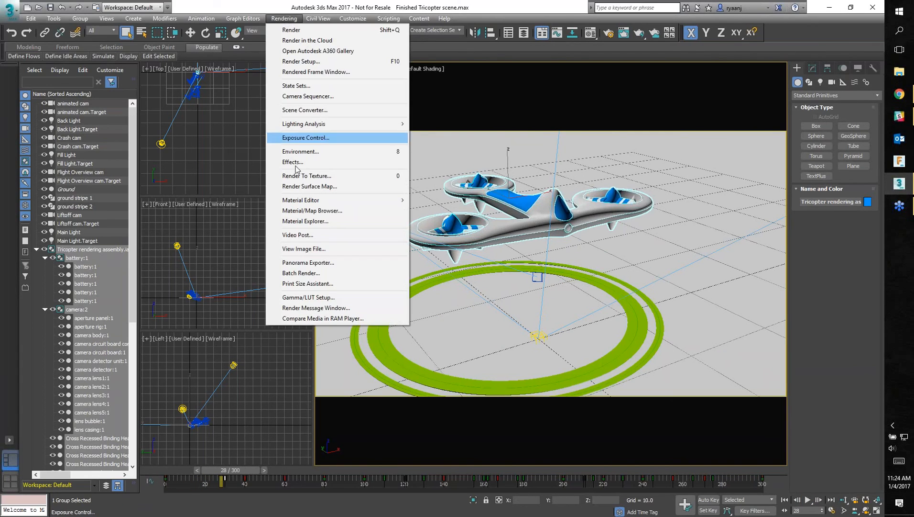
{"action": "left_click", "coordinate": [307, 318]}
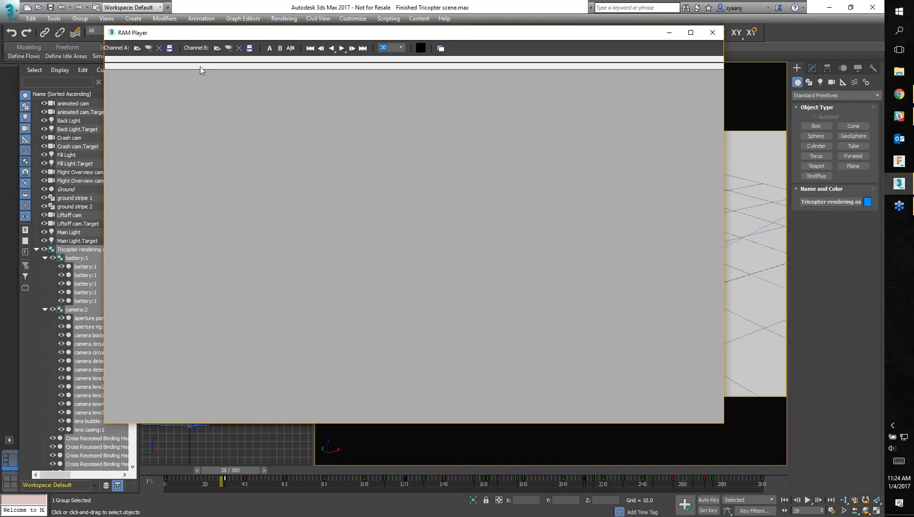
{"action": "left_click", "coordinate": [137, 48]}
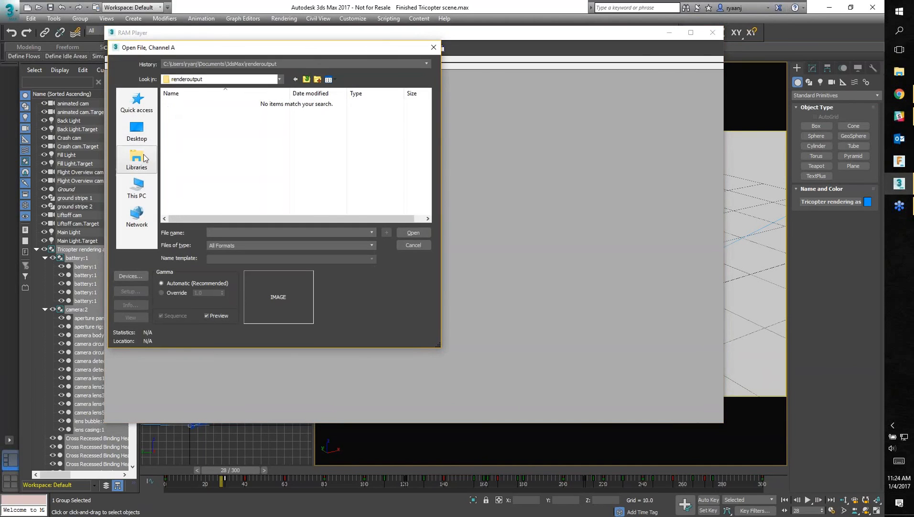
{"action": "left_click", "coordinate": [137, 129]}
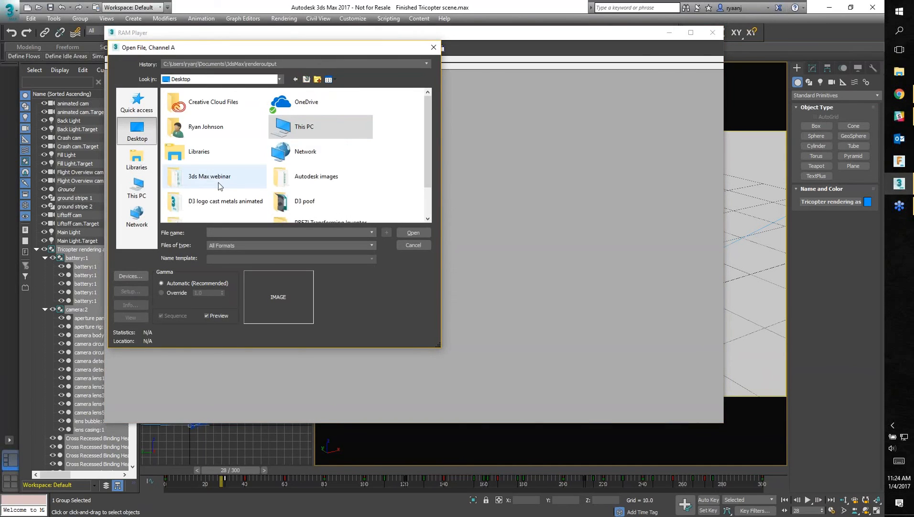
{"action": "scroll", "coordinate": [222, 201], "scroll_direction": "down", "scroll_amount": 1}
{"action": "double_click", "coordinate": [225, 210]}
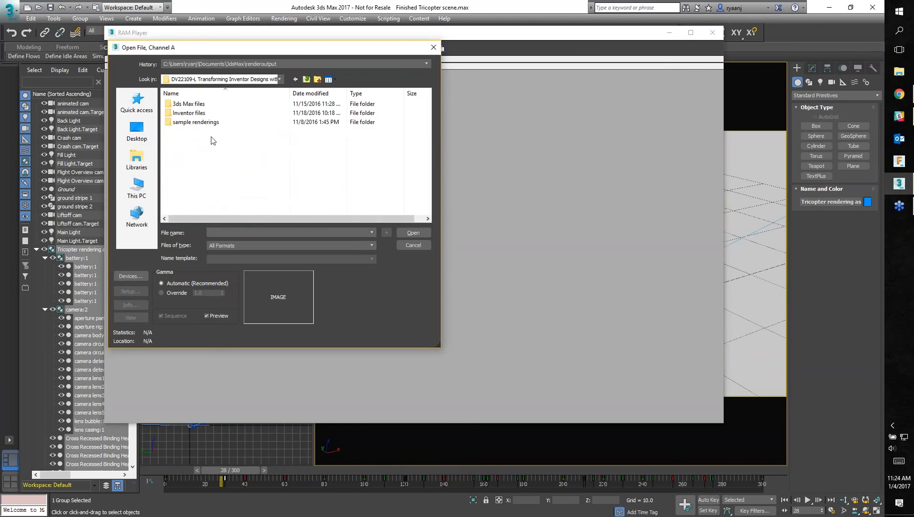
{"action": "double_click", "coordinate": [192, 123]}
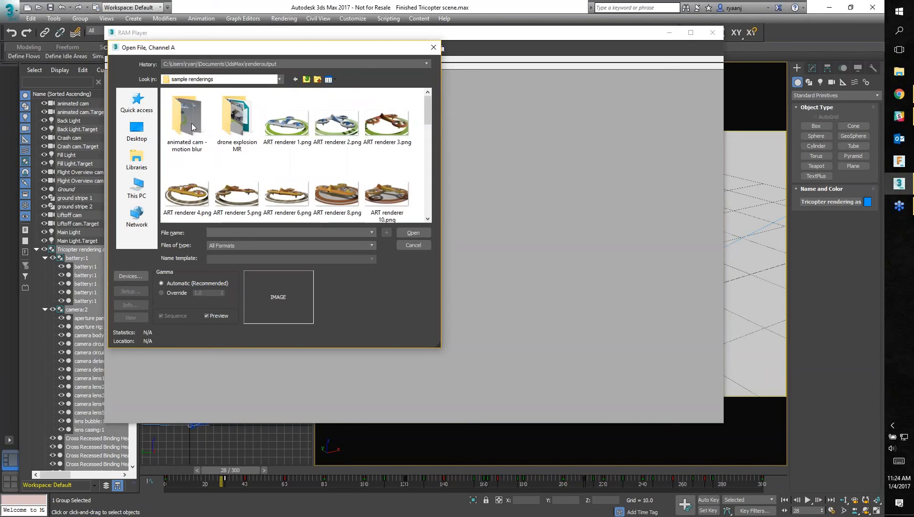
{"action": "double_click", "coordinate": [235, 122]}
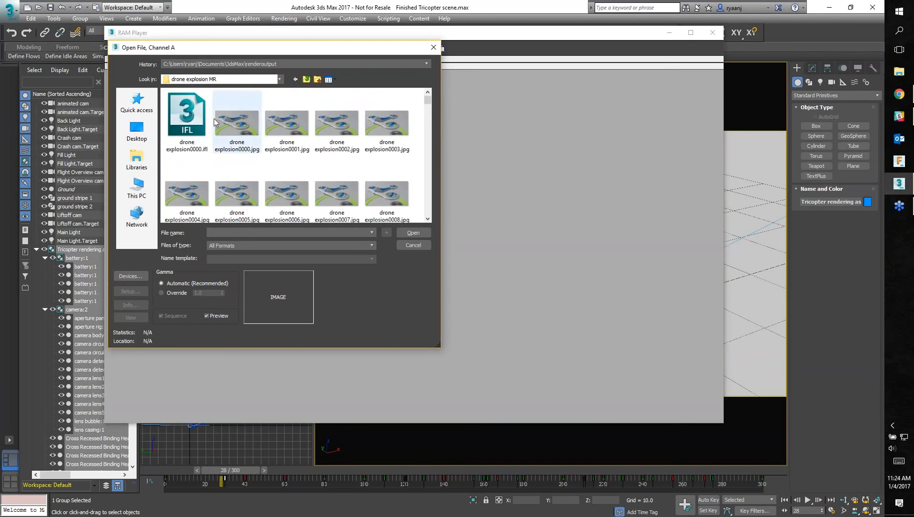
- Load the image sequence starting at drone explosion0000.jpg, frames 0 to 325, into Channel A and move the loading dialog aside
{"action": "double_click", "coordinate": [234, 129]}
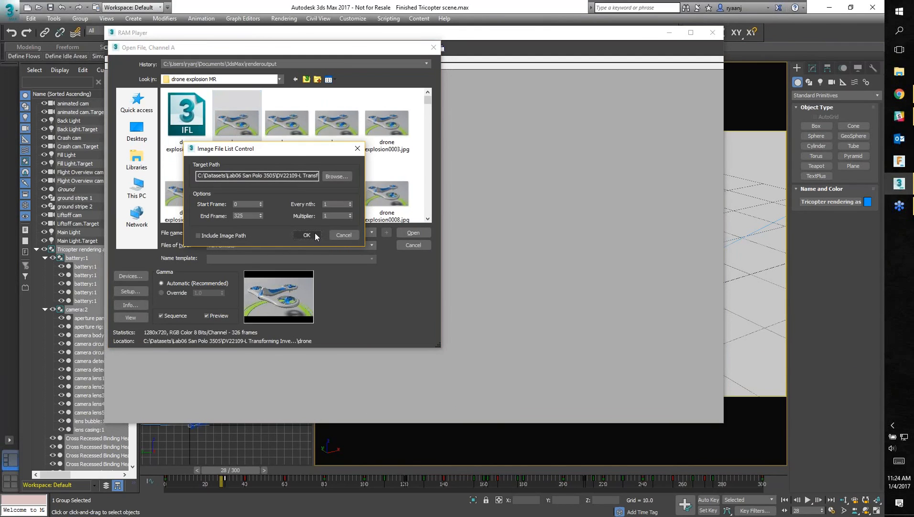
{"action": "left_click", "coordinate": [315, 232]}
{"action": "left_click", "coordinate": [441, 278]}
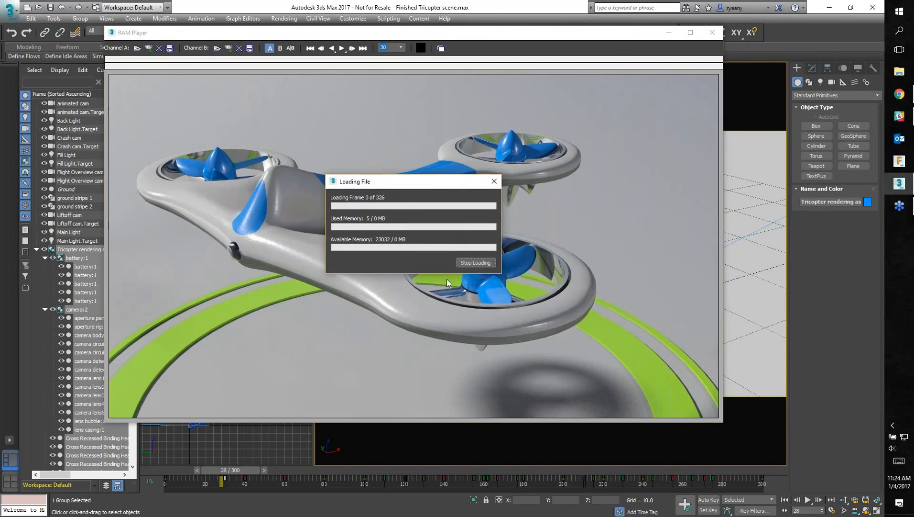
{"action": "left_click_drag", "start_coordinate": [415, 187], "coordinate": [698, 161]}
{"action": "left_click_drag", "start_coordinate": [747, 139], "coordinate": [804, 132]}
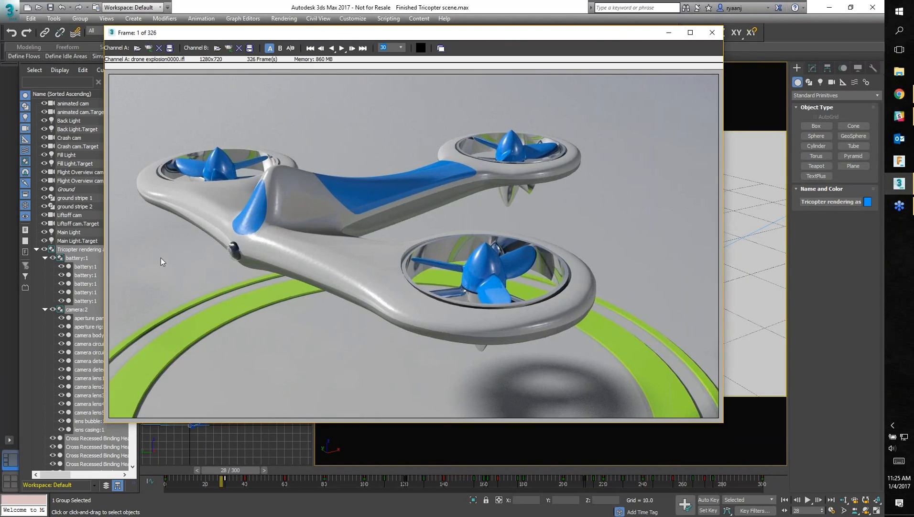
- Scrub through the rendered drone explosion sequence, play it forward, and stop the playback
{"action": "left_click_drag", "start_coordinate": [120, 229], "coordinate": [346, 253]}
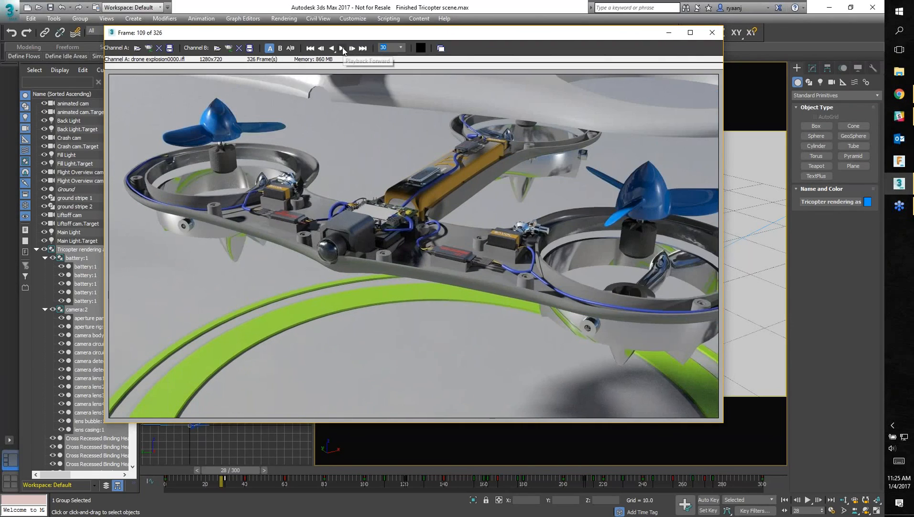
{"action": "left_click", "coordinate": [342, 48]}
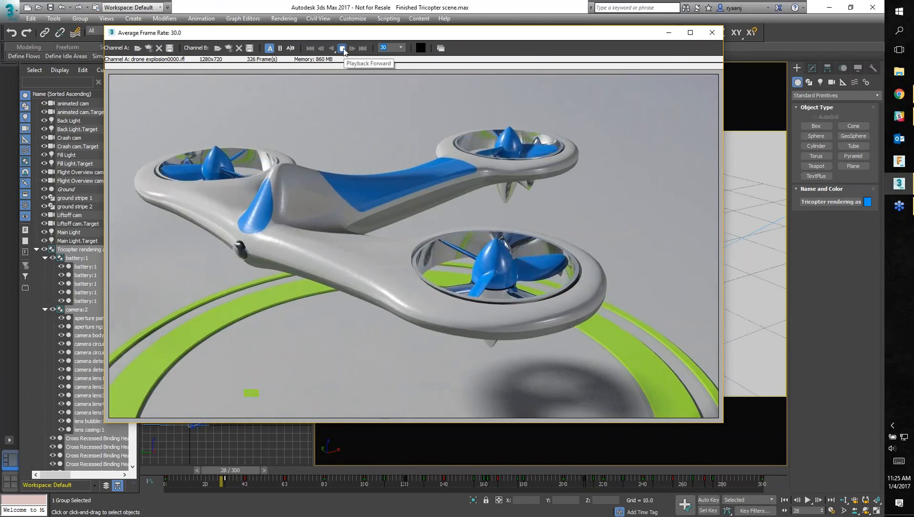
{"action": "left_click", "coordinate": [342, 48]}
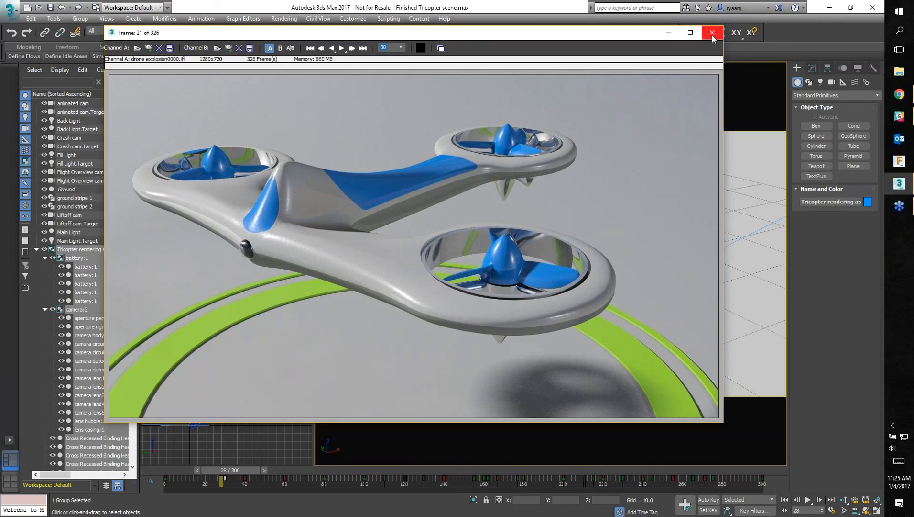
- Switch to the 3ds Max Prezi presentation in Chrome, present it full screen, and advance four steps to the rendering capabilities
{"action": "left_click", "coordinate": [899, 94]}
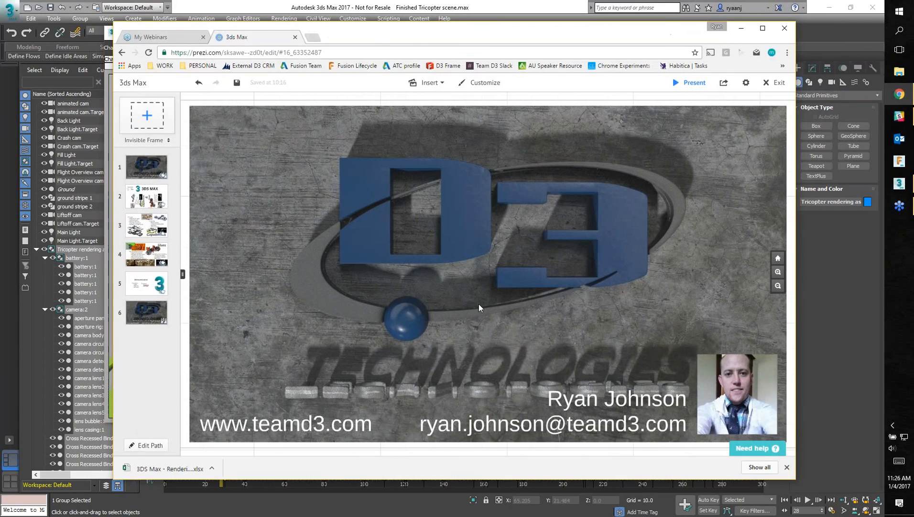
{"action": "left_click", "coordinate": [688, 86]}
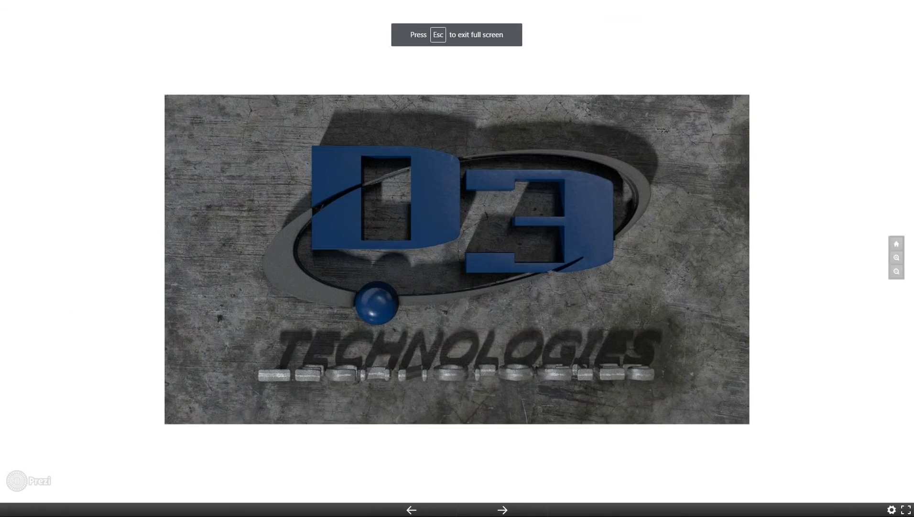
{"action": "key", "text": "Right"}
{"action": "key", "text": "Right"}
{"action": "key", "text": "Right"}
{"action": "key", "text": "Right"}
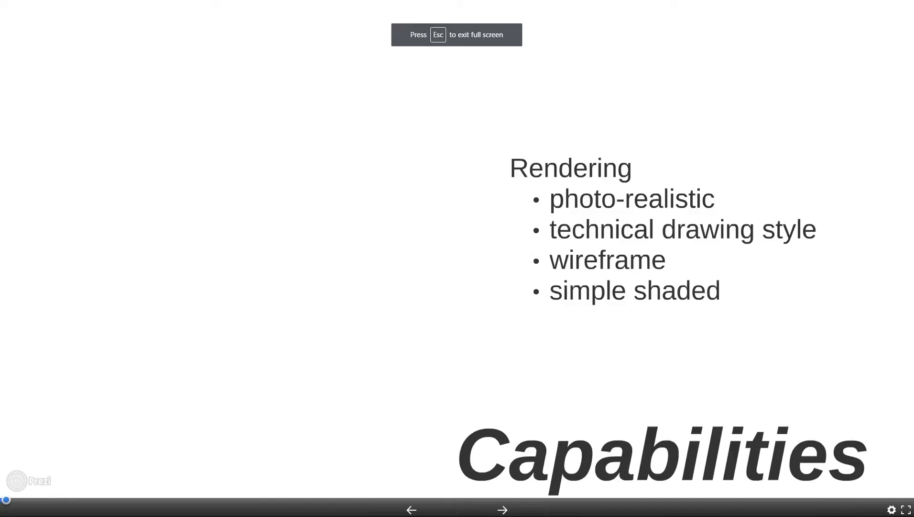